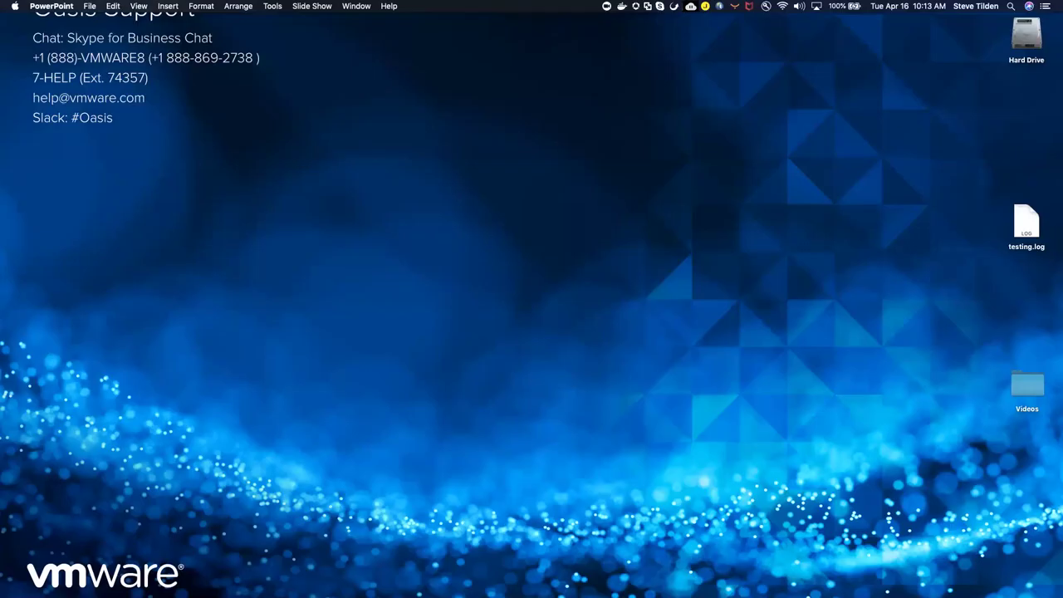
- Switch to Google Chrome and expand its new browser window to full screen
left_click(369, 481)
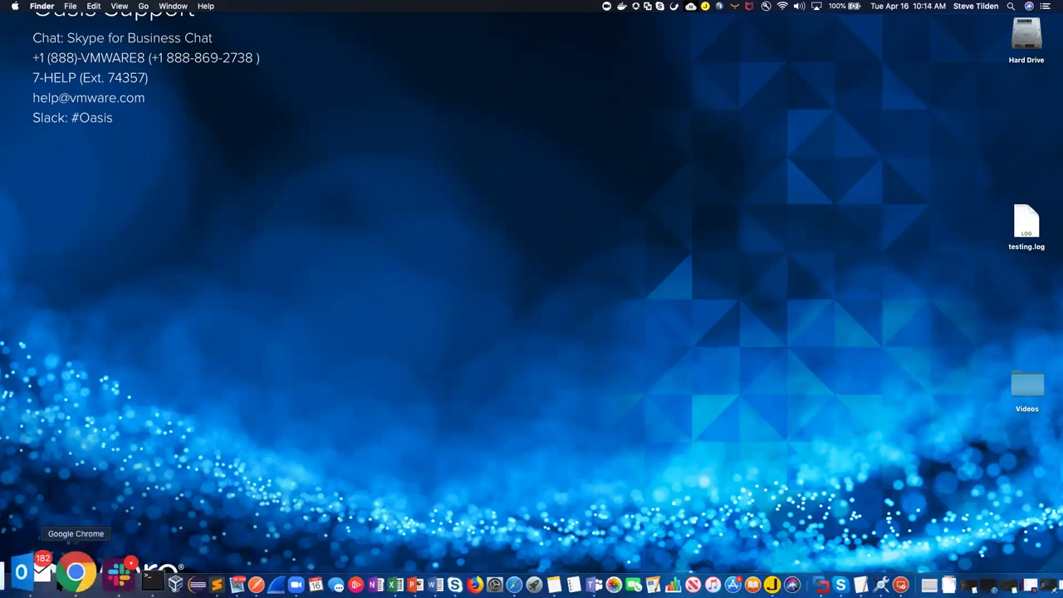
left_click(60, 576)
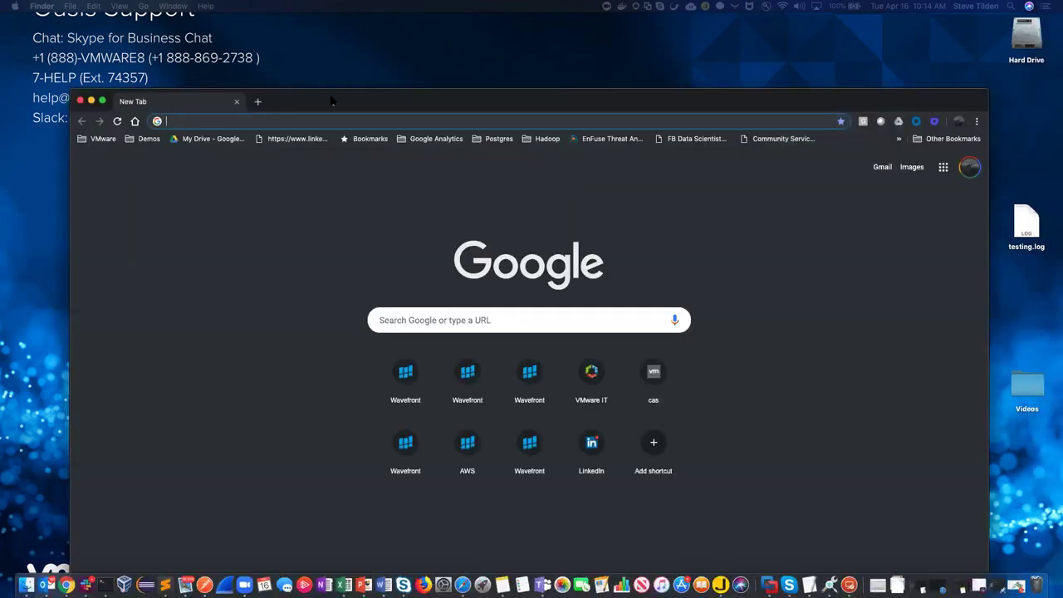
left_click(102, 100)
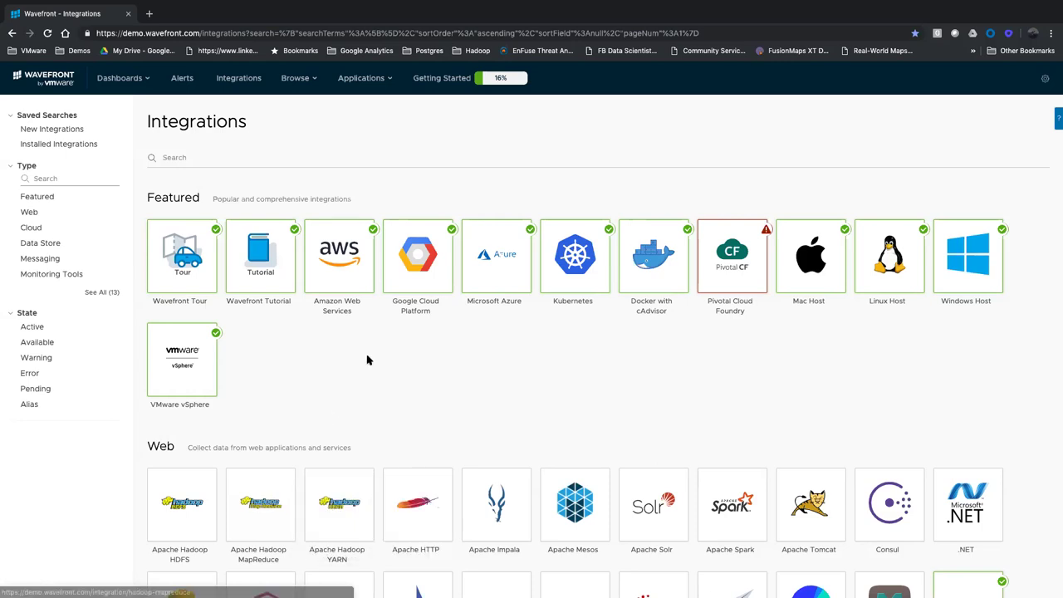
- Look through the Wavefront integrations catalog, from the featured, web and cloud categories down to DevOps tools and alert notification, and return to the start
mouse_move(261, 248)
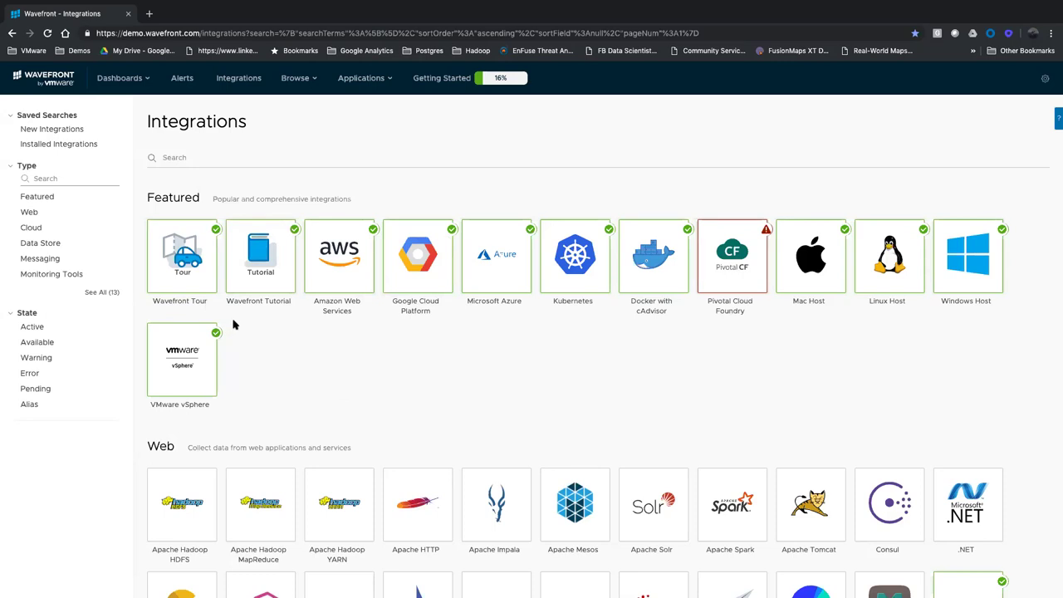
mouse_move(369, 272)
scroll(440, 402, "down", 3)
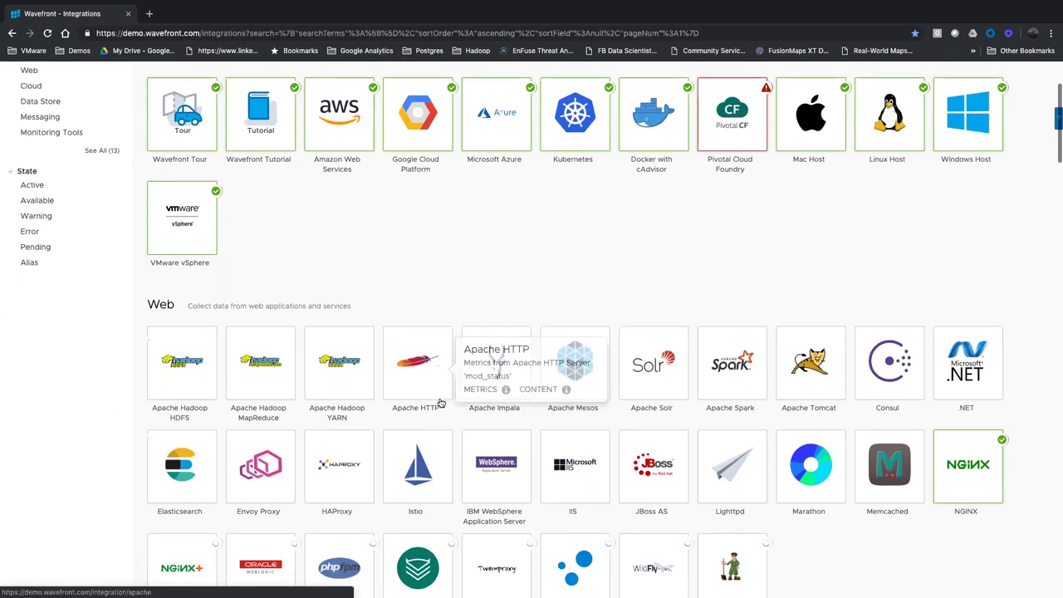
scroll(441, 402, "down", 2)
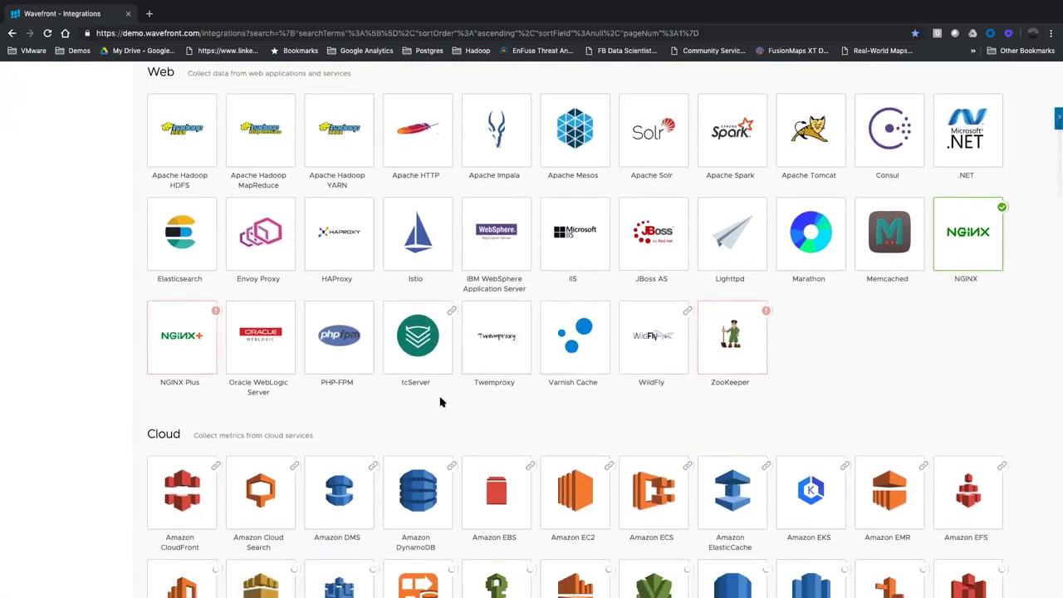
scroll(440, 402, "down", 1)
scroll(440, 402, "down", 2)
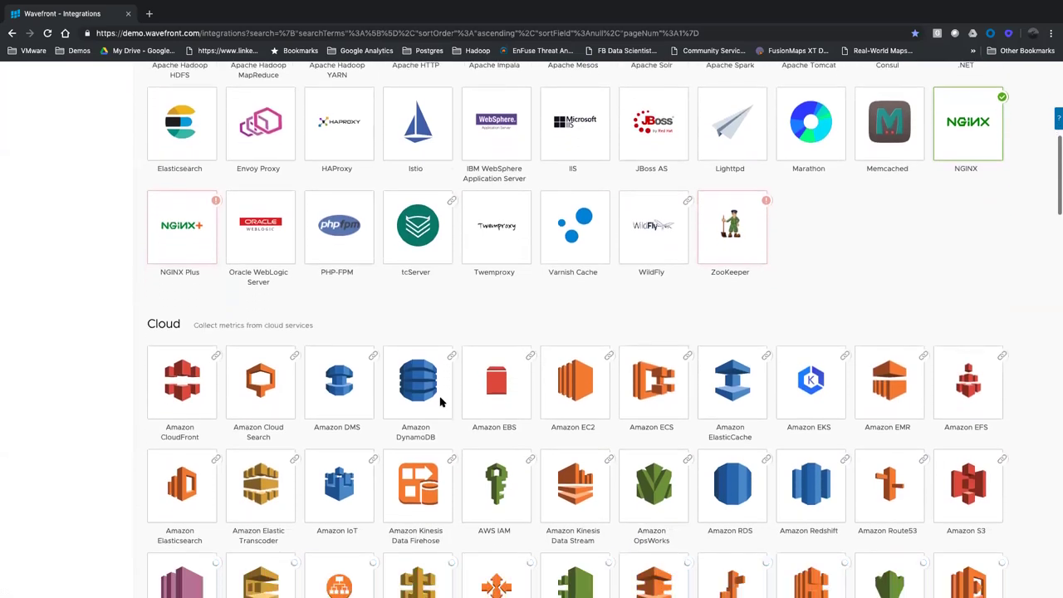
scroll(440, 402, "down", 2)
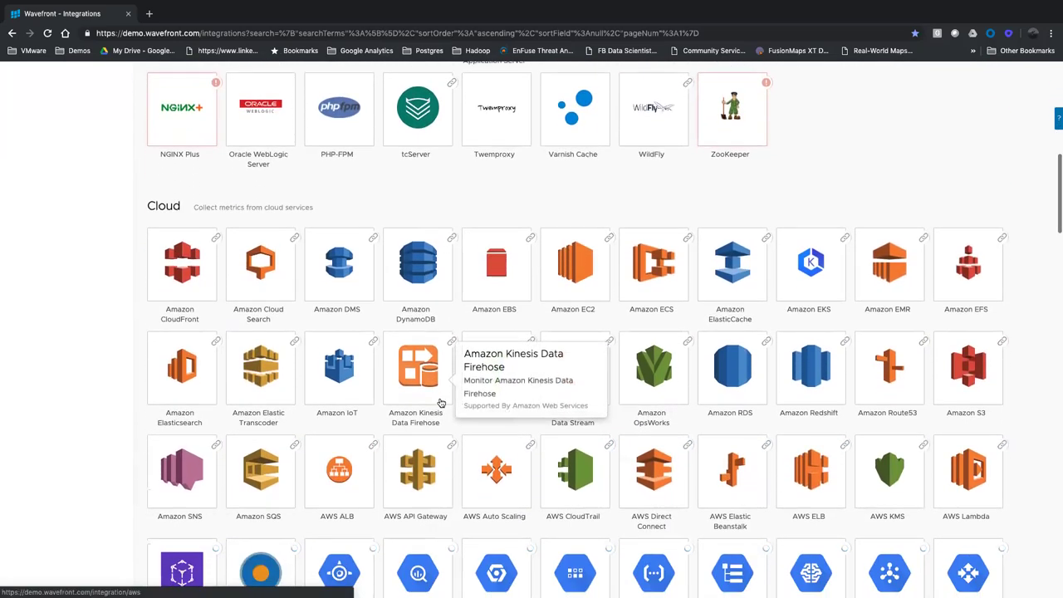
scroll(440, 402, "down", 1)
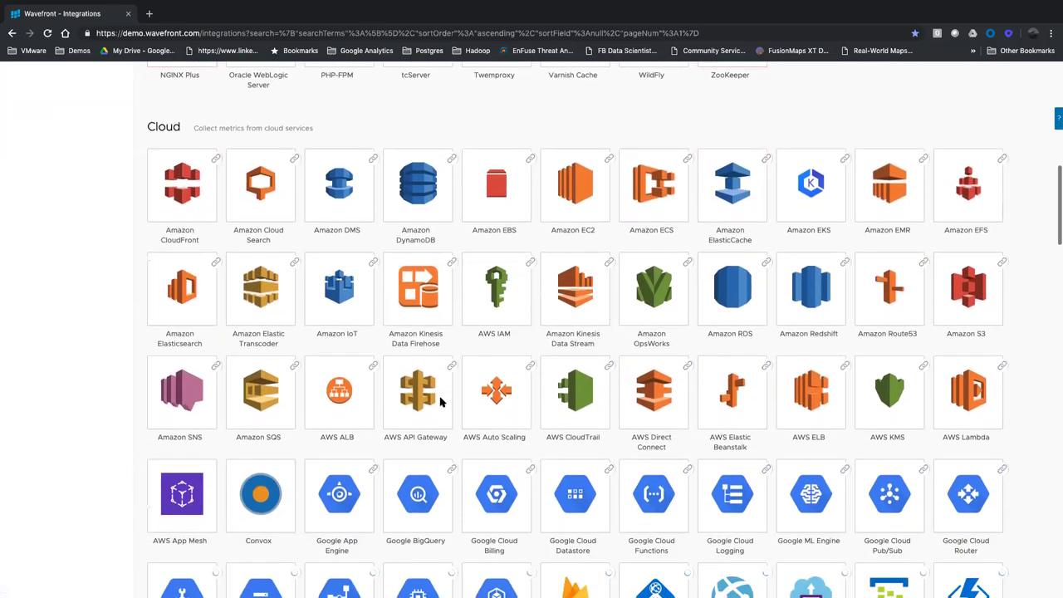
scroll(430, 391, "down", 3)
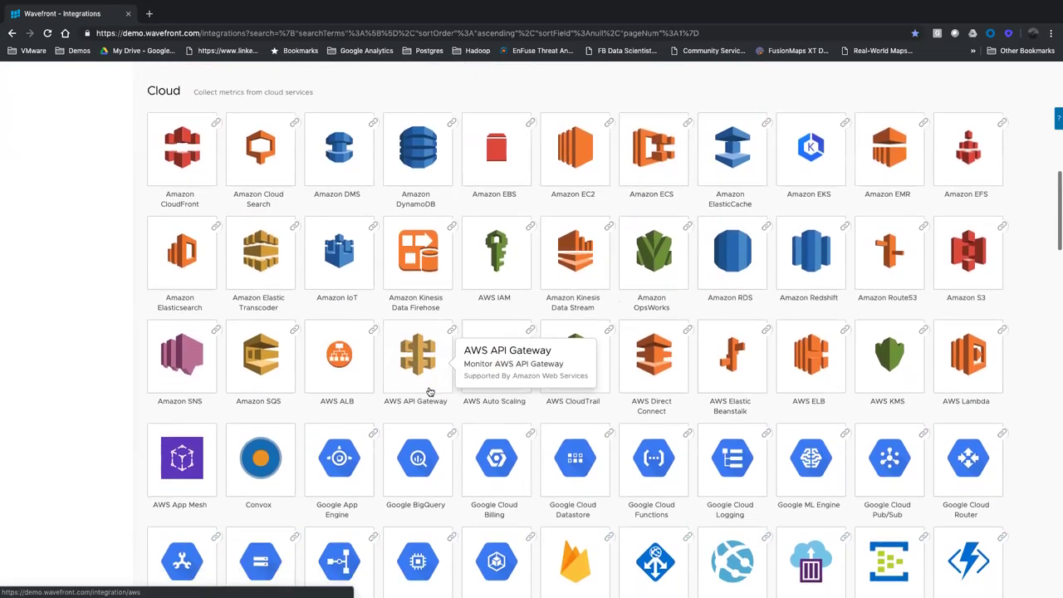
scroll(430, 391, "down", 4)
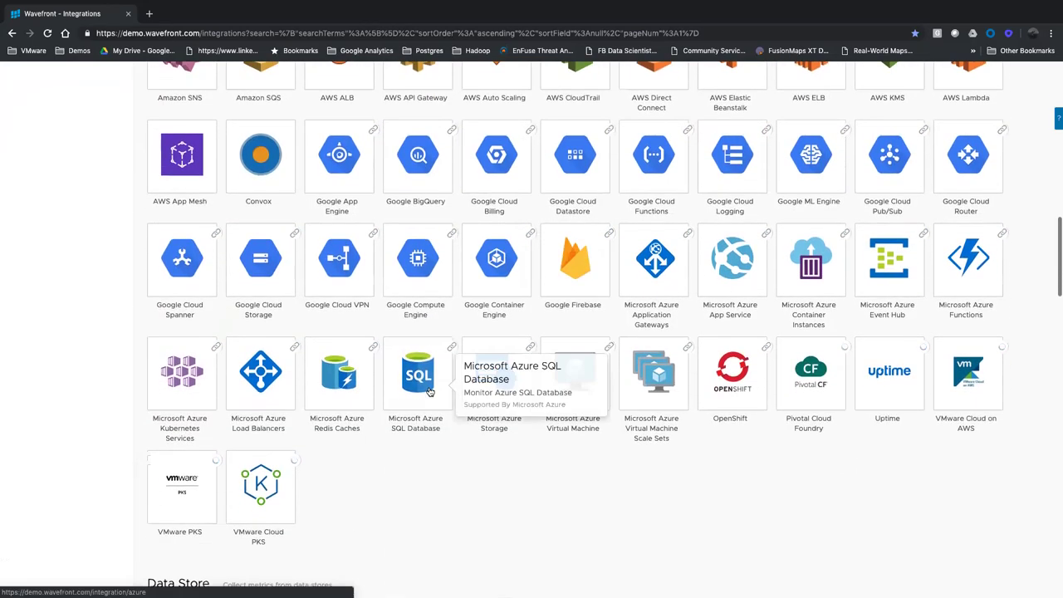
scroll(430, 392, "down", 4)
scroll(429, 391, "down", 4)
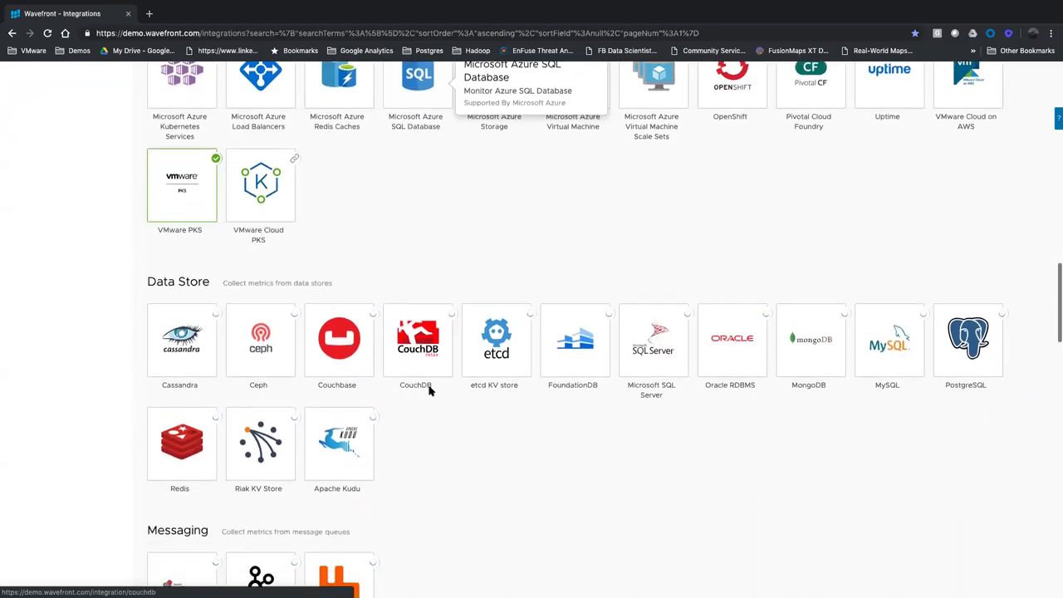
scroll(429, 391, "down", 2)
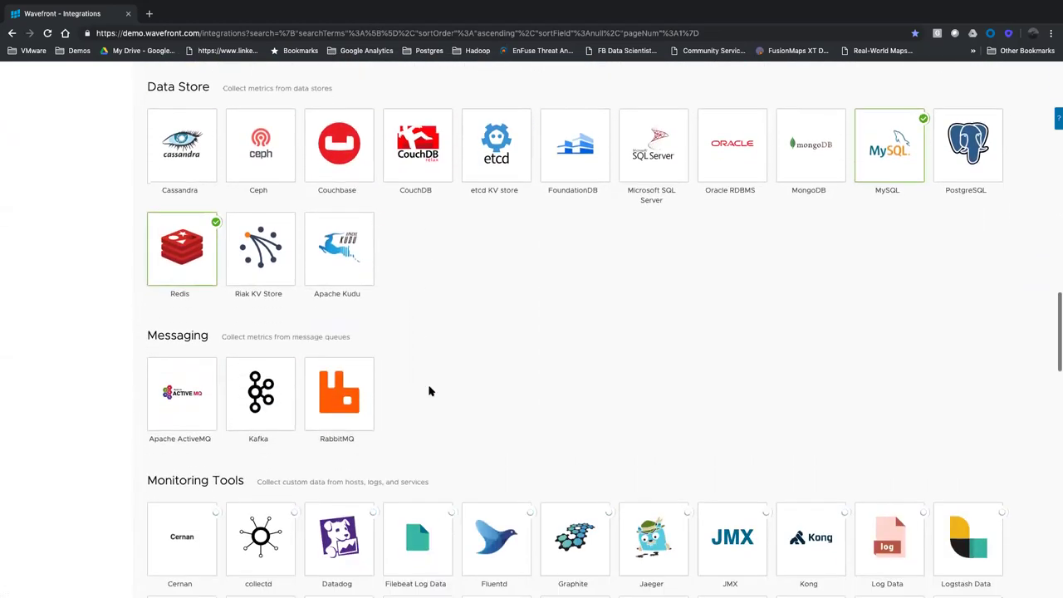
scroll(429, 392, "down", 3)
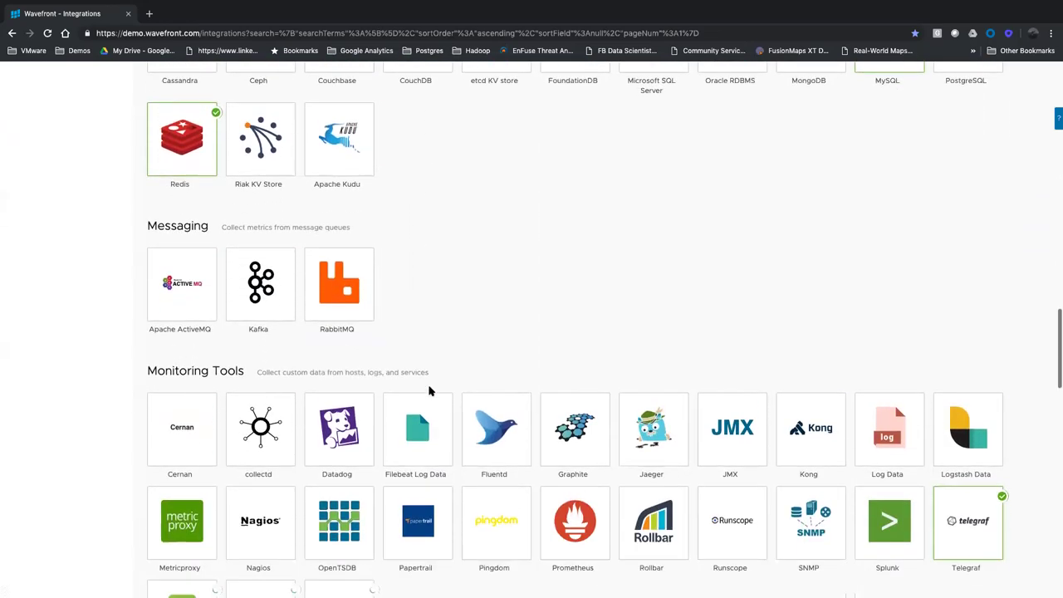
scroll(430, 391, "down", 5)
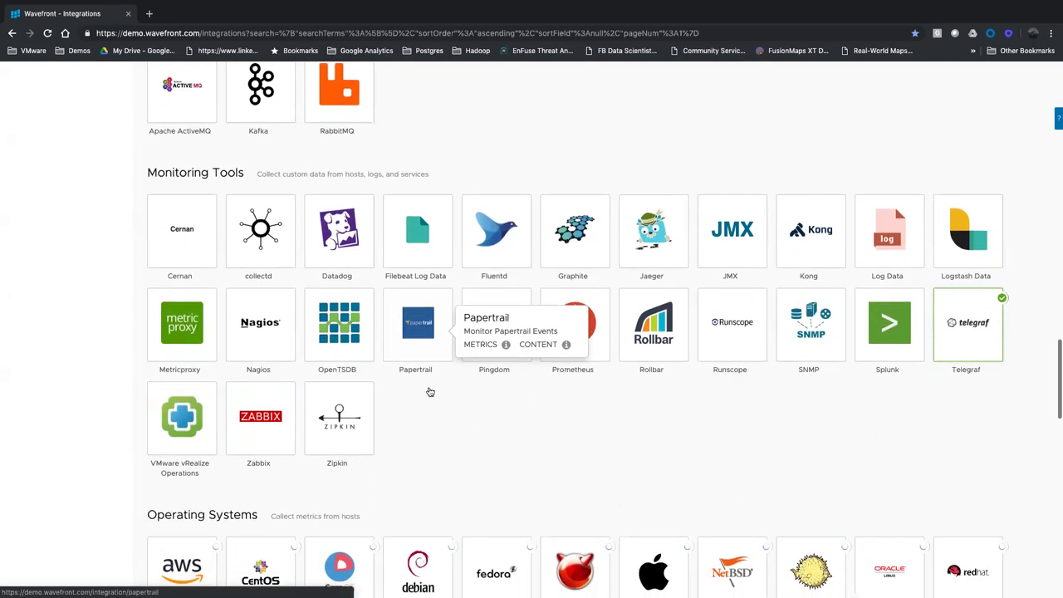
scroll(429, 391, "down", 5)
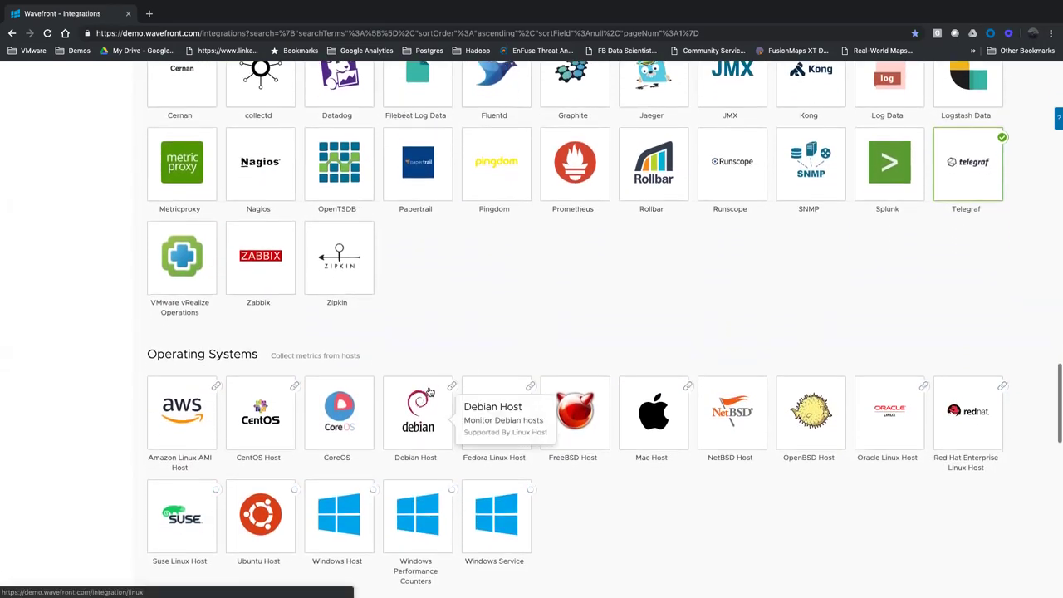
scroll(430, 391, "down", 5)
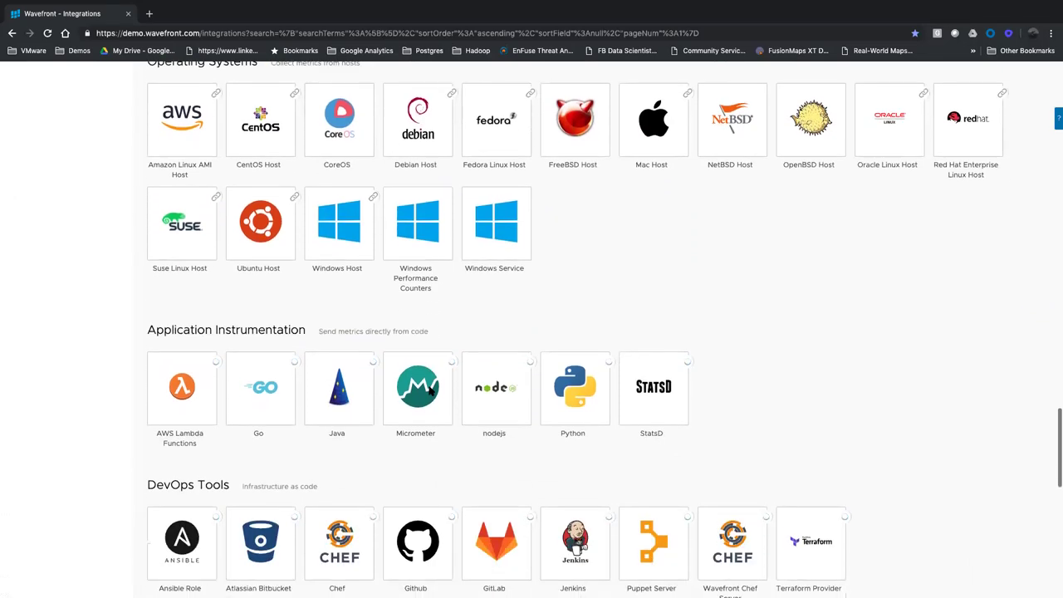
scroll(430, 391, "down", 2)
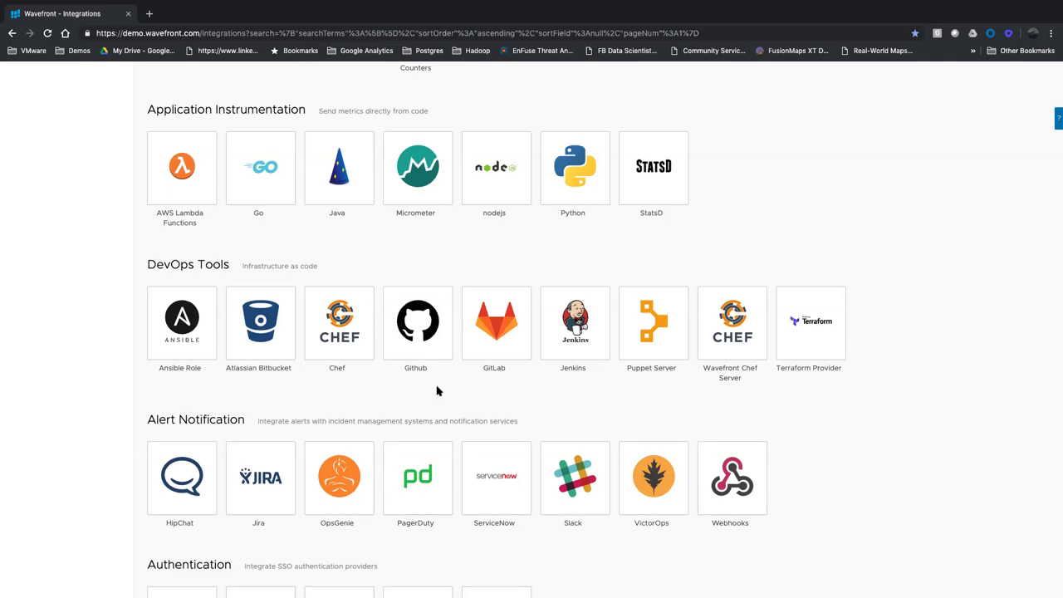
mouse_move(737, 495)
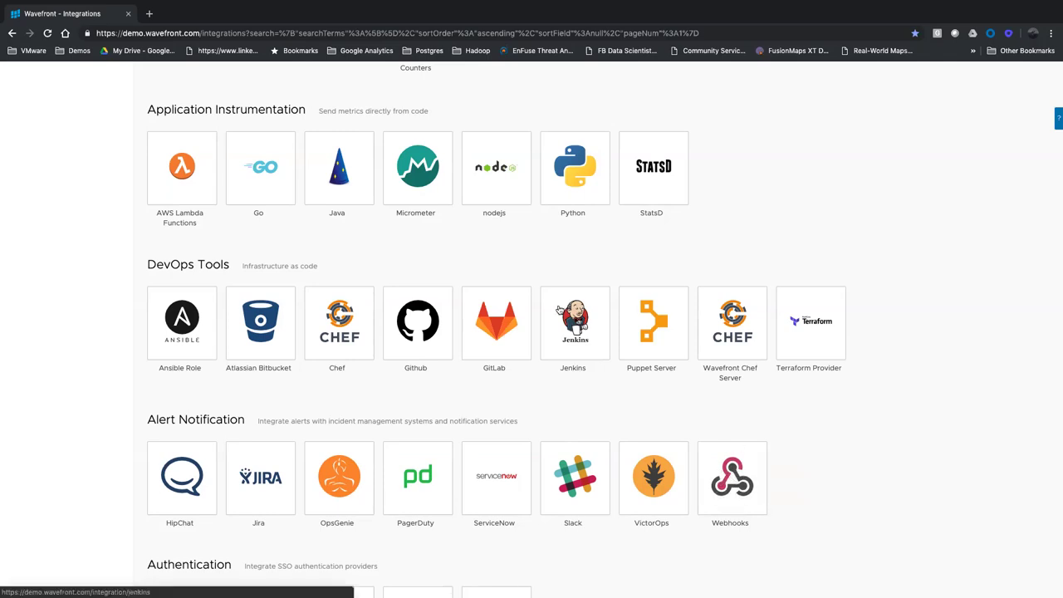
scroll(487, 278, "up", 15)
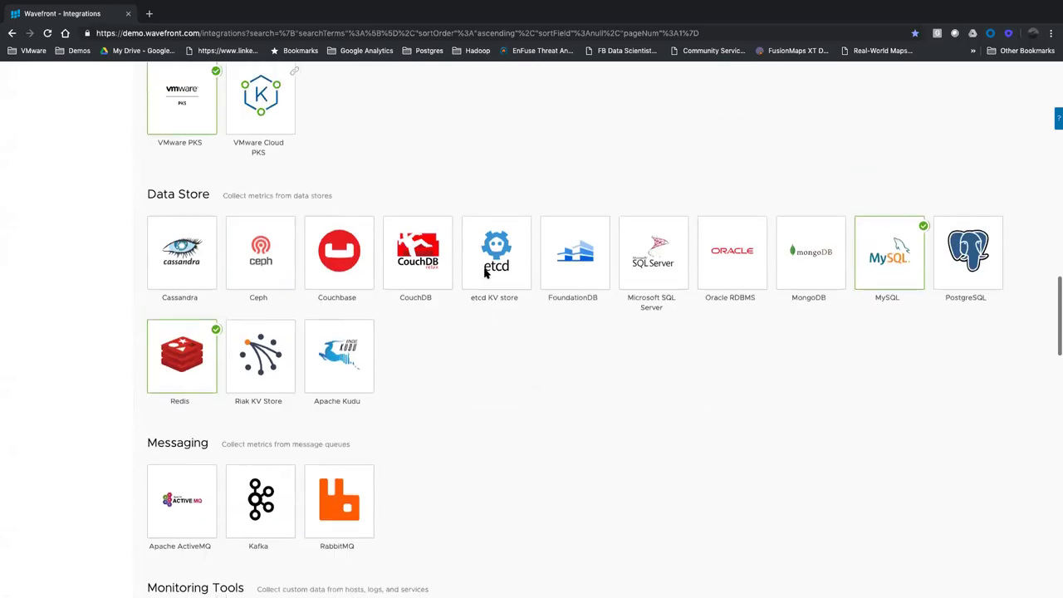
scroll(487, 279, "up", 20)
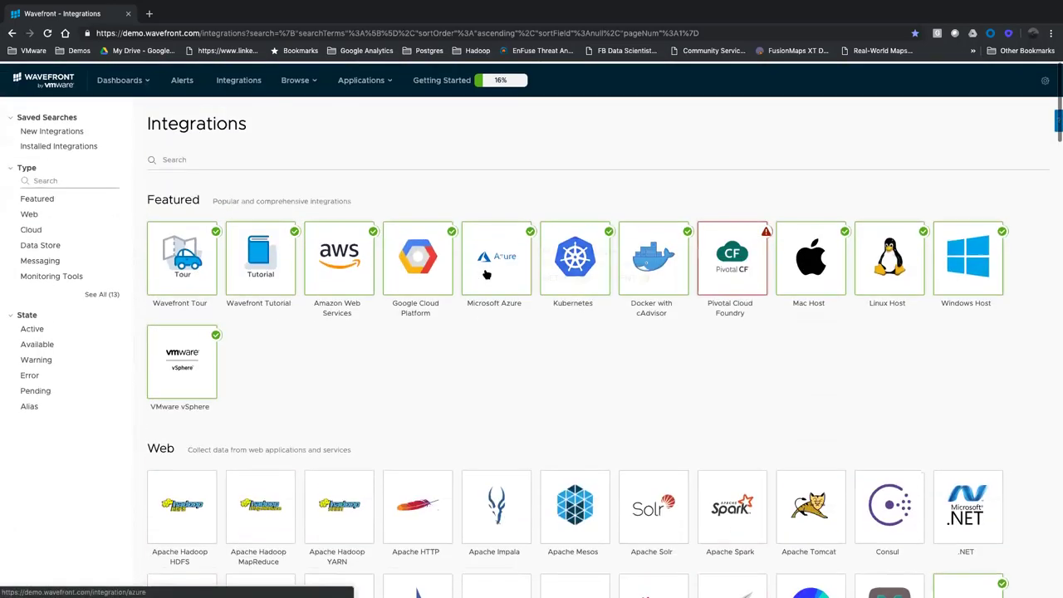
- Open the Amazon Web Services integration's metrics and chart the applicationelb.consumedlcus metric
mouse_move(341, 255)
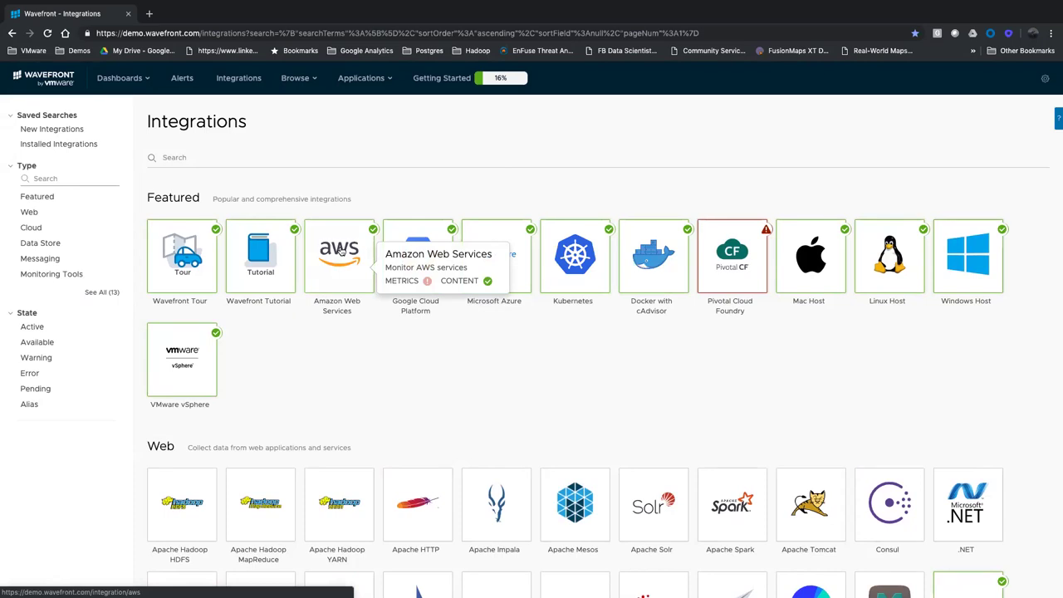
left_click(339, 251)
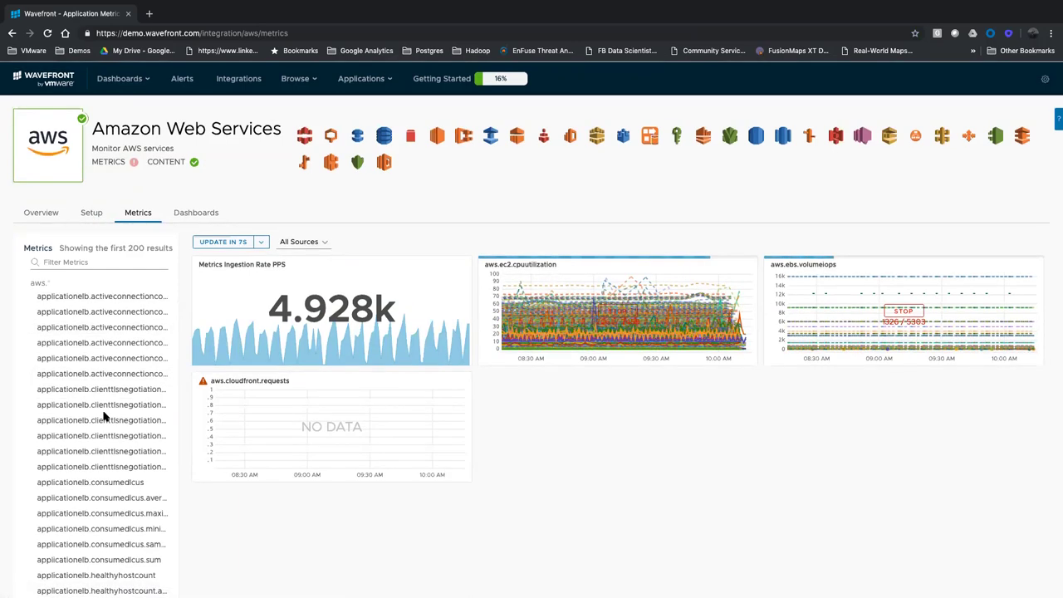
scroll(103, 415, "down", 1)
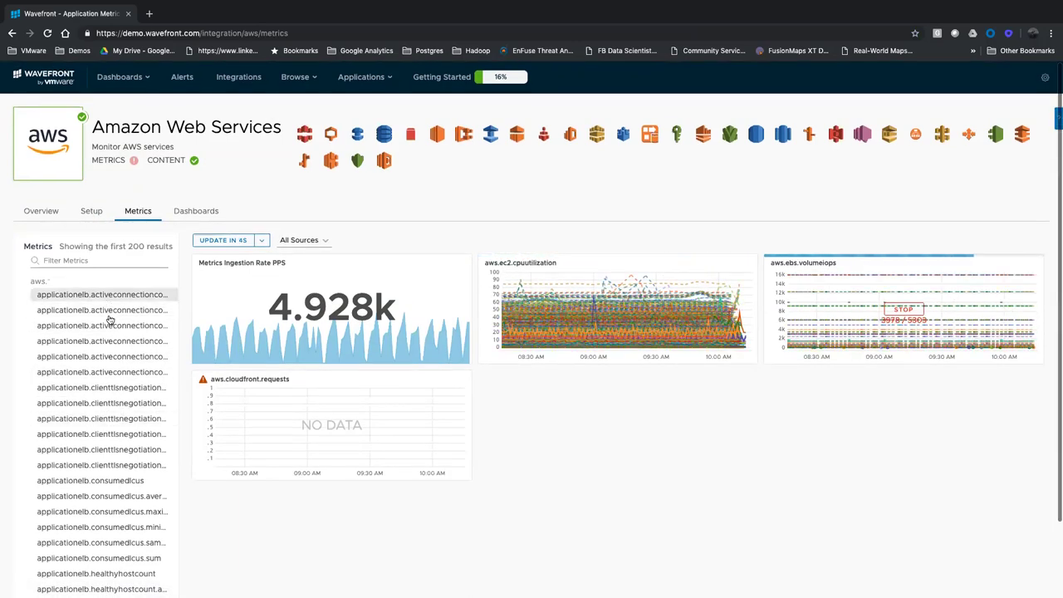
left_click(125, 481)
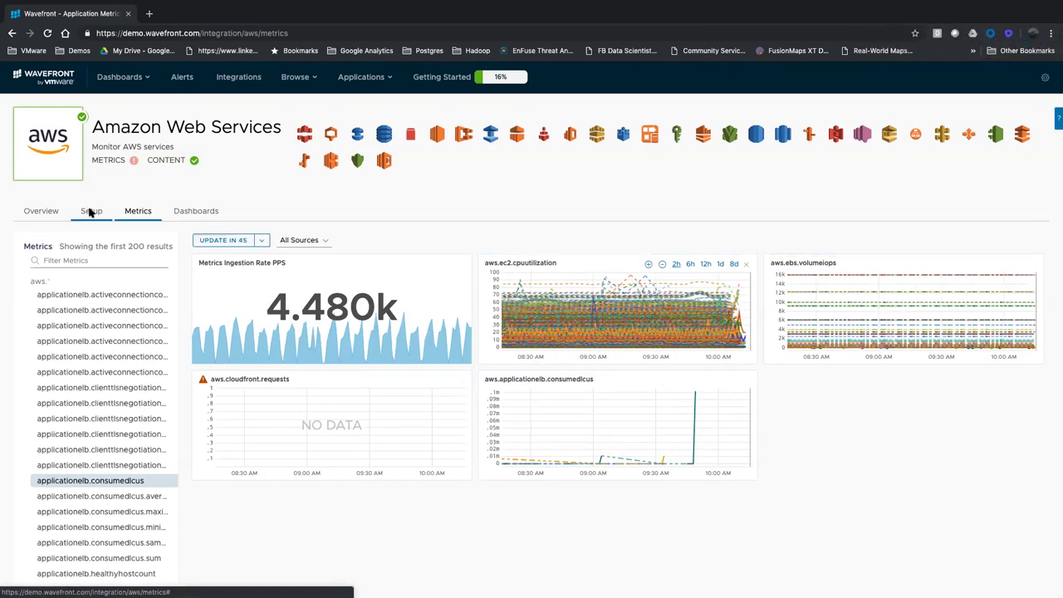
- Review the AWS integration's setup list and the new Amazon integration form, and leave the form without creating an integration
left_click(90, 213)
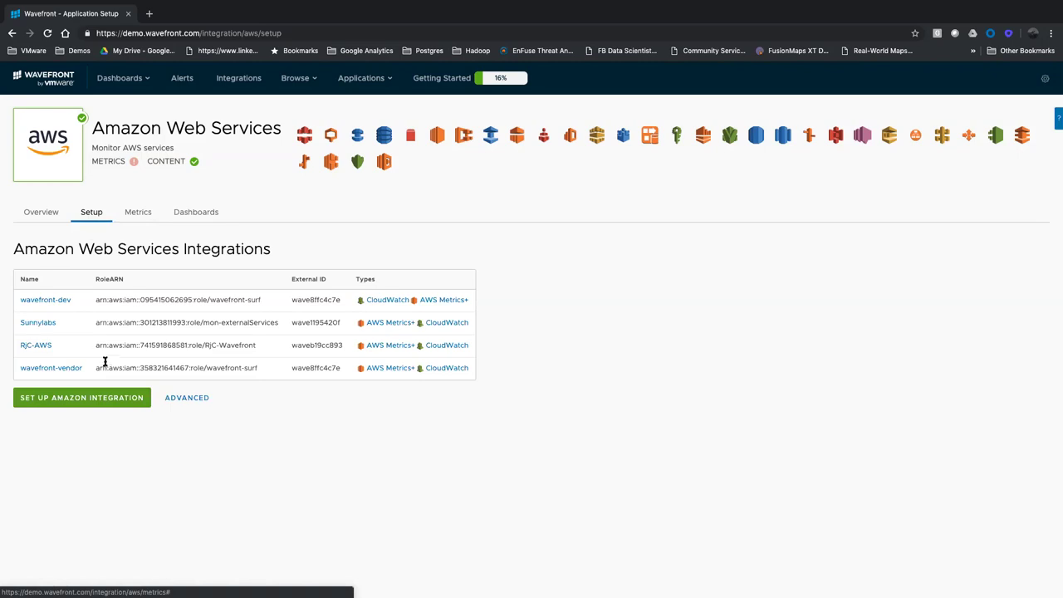
left_click(84, 399)
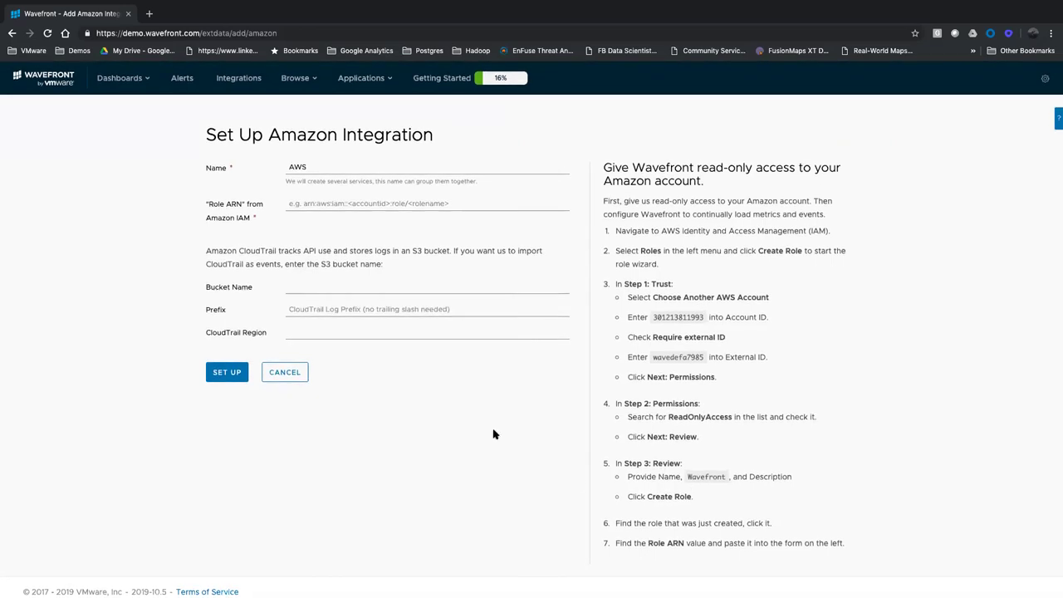
left_click(295, 372)
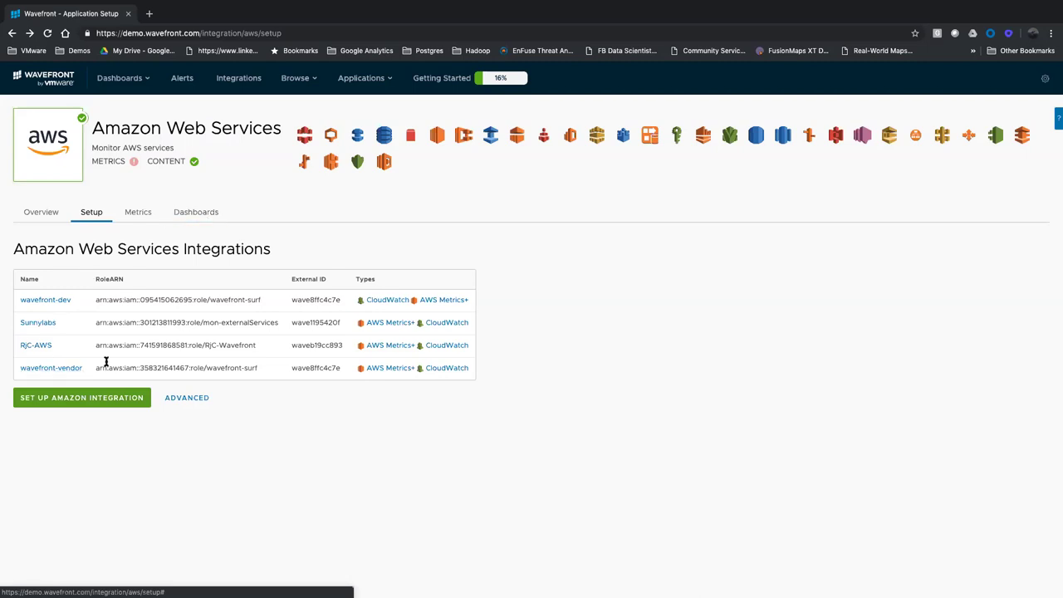
- Examine the list of Amazon Web Services dashboards supplied with the integration, from AWS: Summary down to AWS: SQS
left_click(208, 215)
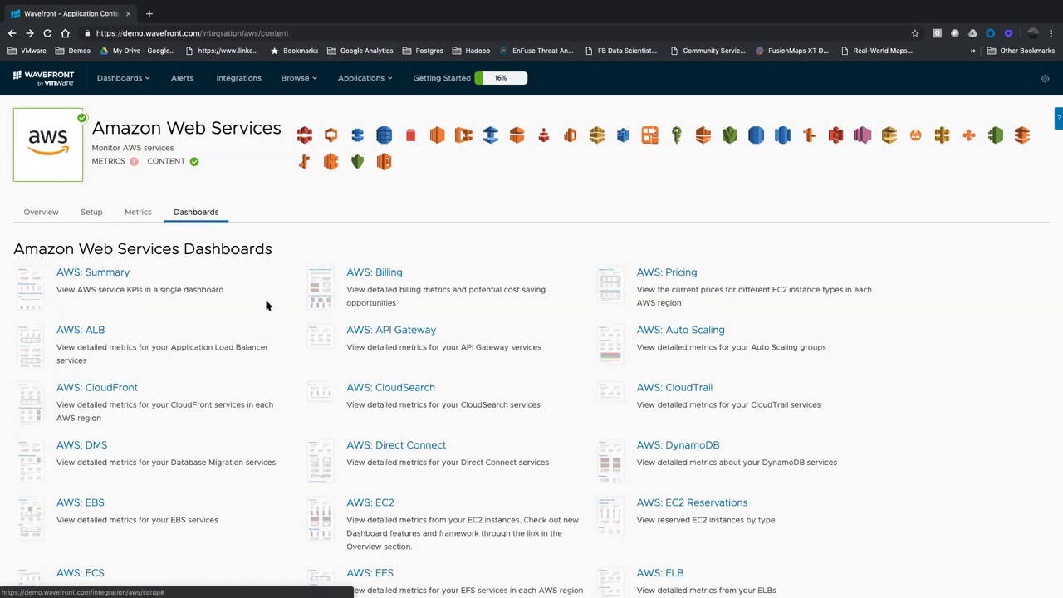
scroll(268, 304, "down", 3)
scroll(268, 304, "down", 1)
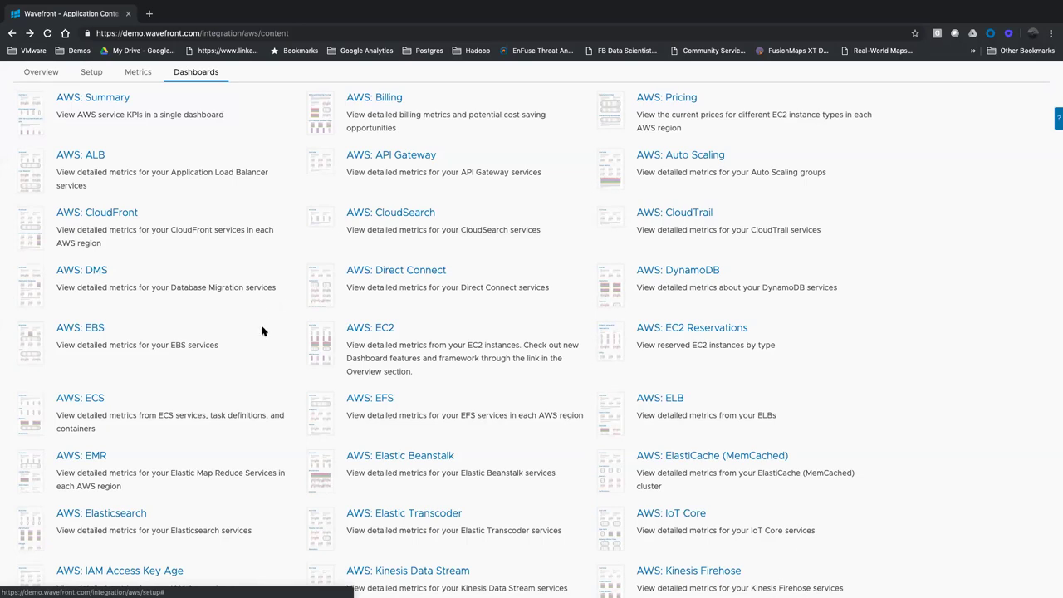
scroll(261, 340, "down", 1)
scroll(261, 340, "up", 1)
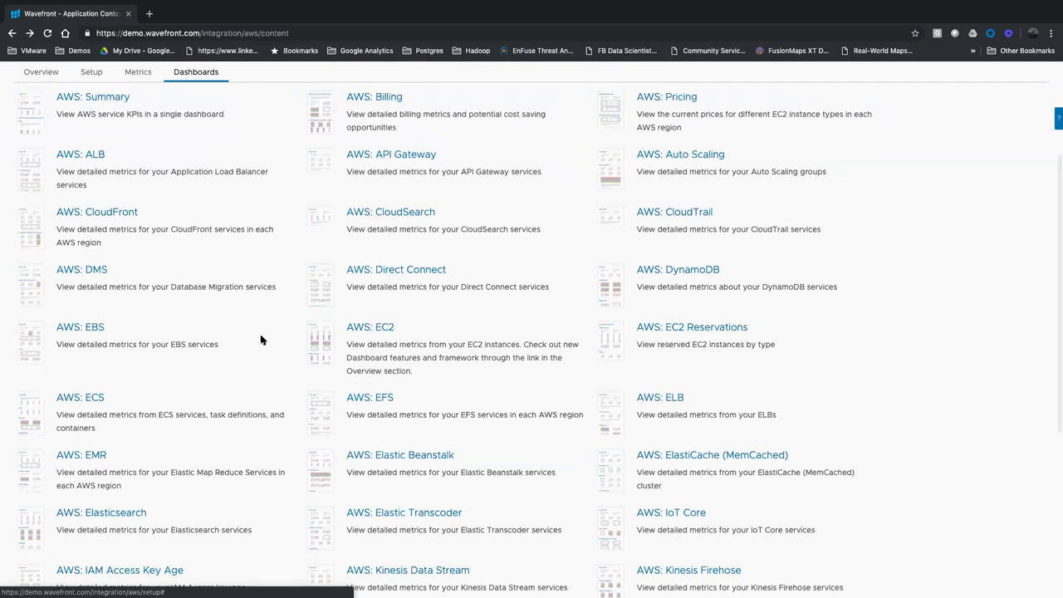
scroll(286, 378, "down", 3)
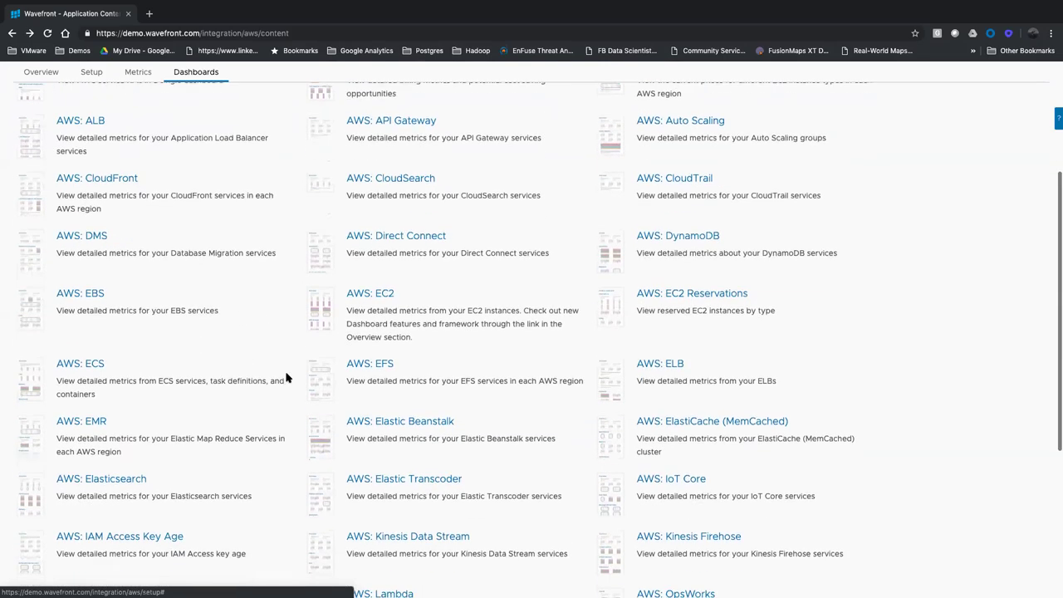
scroll(285, 378, "down", 1)
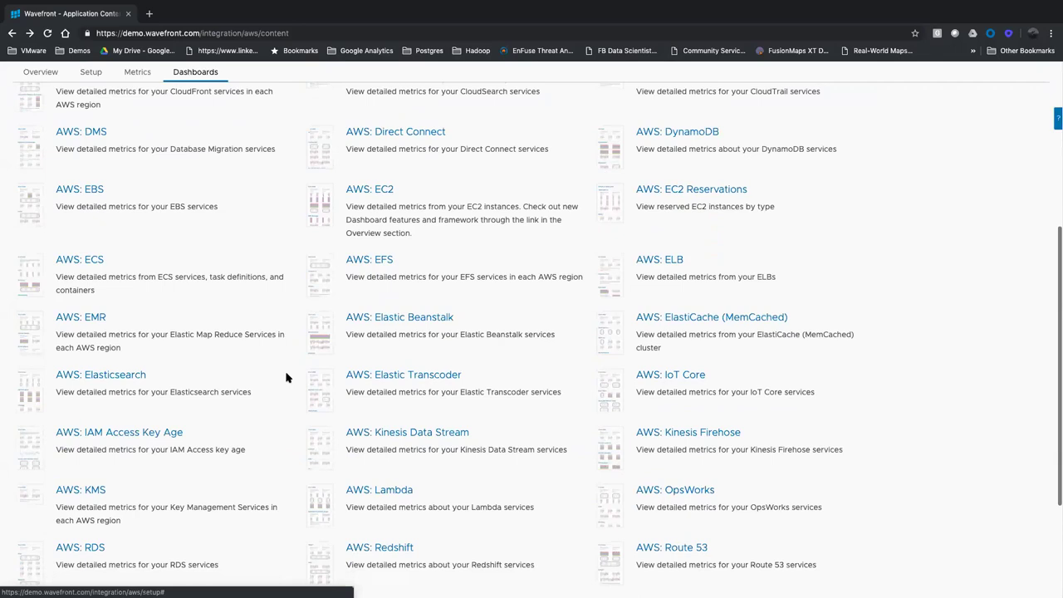
scroll(280, 410, "down", 3)
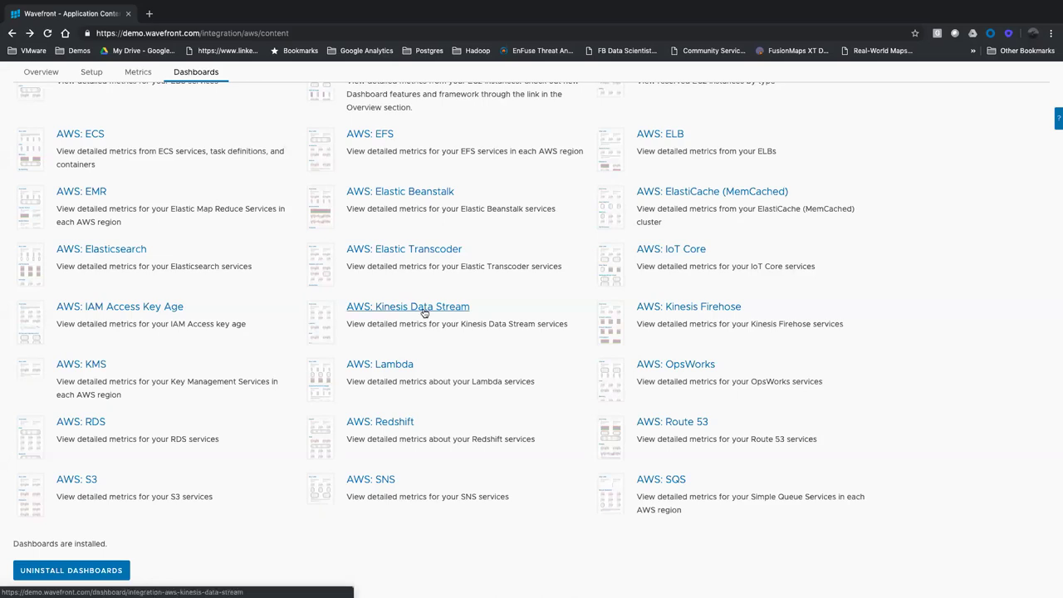
scroll(286, 314, "up", 4)
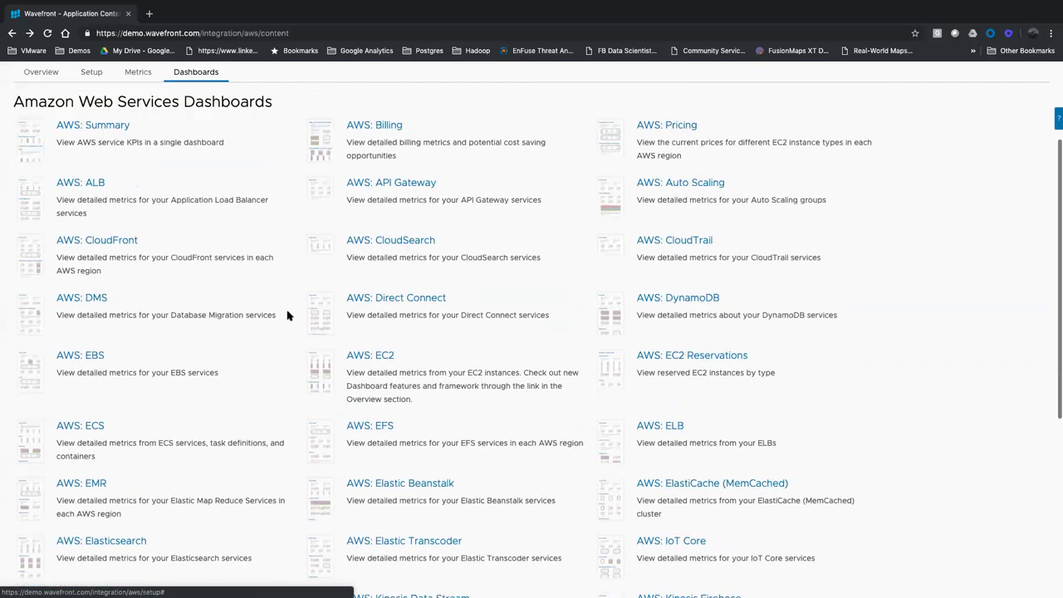
- Open the bookmarked AWS Global View dashboard and pause the rotating globe of AWS regions
scroll(282, 307, "up", 2)
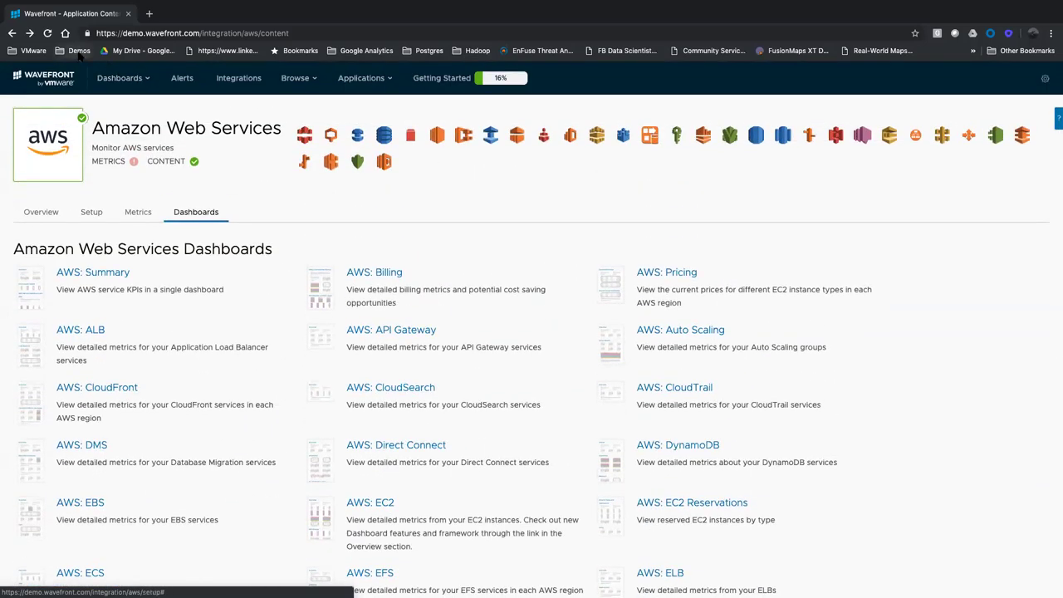
left_click(80, 52)
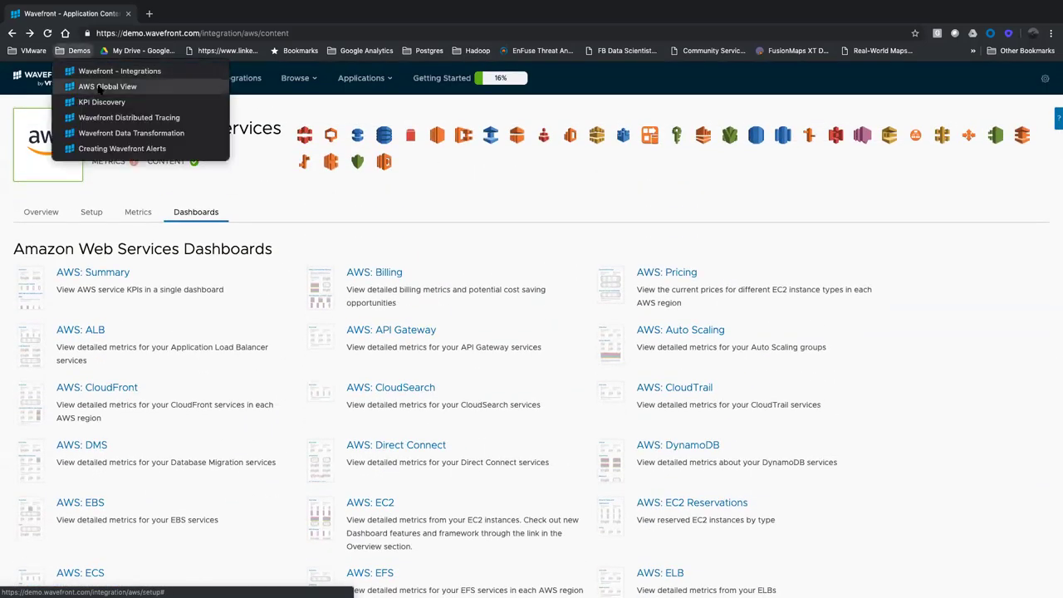
left_click(98, 87)
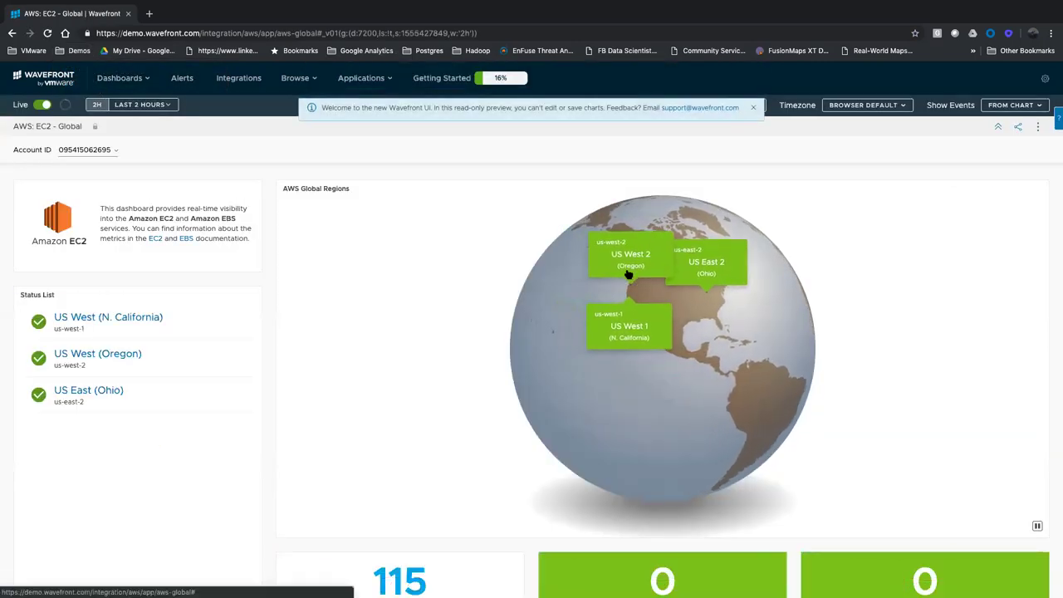
left_click(1037, 526)
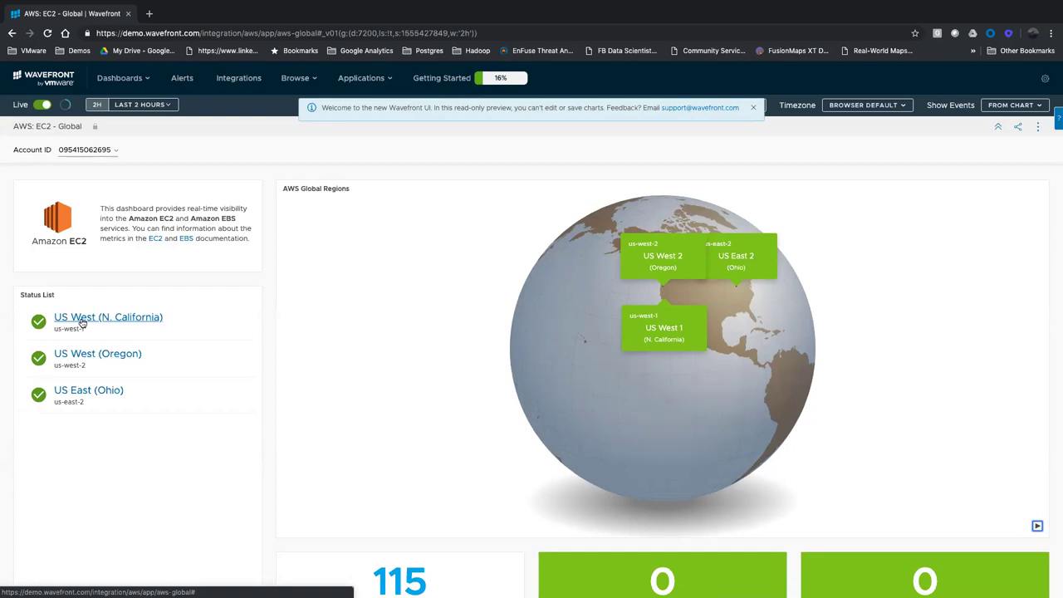
- Check the selectable account IDs without changing the account, and open the US West 2 (Oregon) region from the globe
left_click(66, 153)
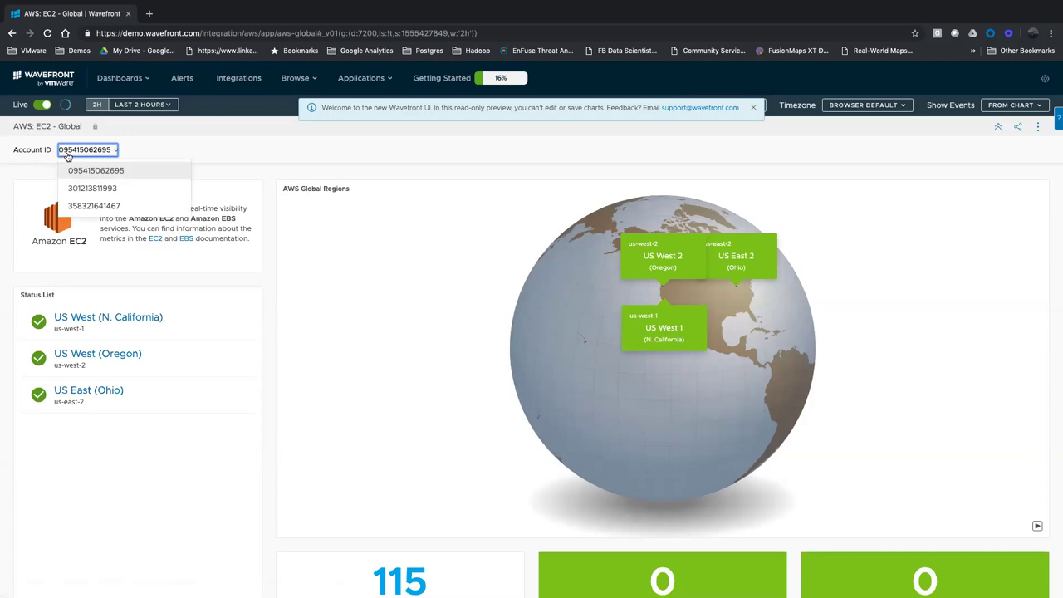
left_click(141, 148)
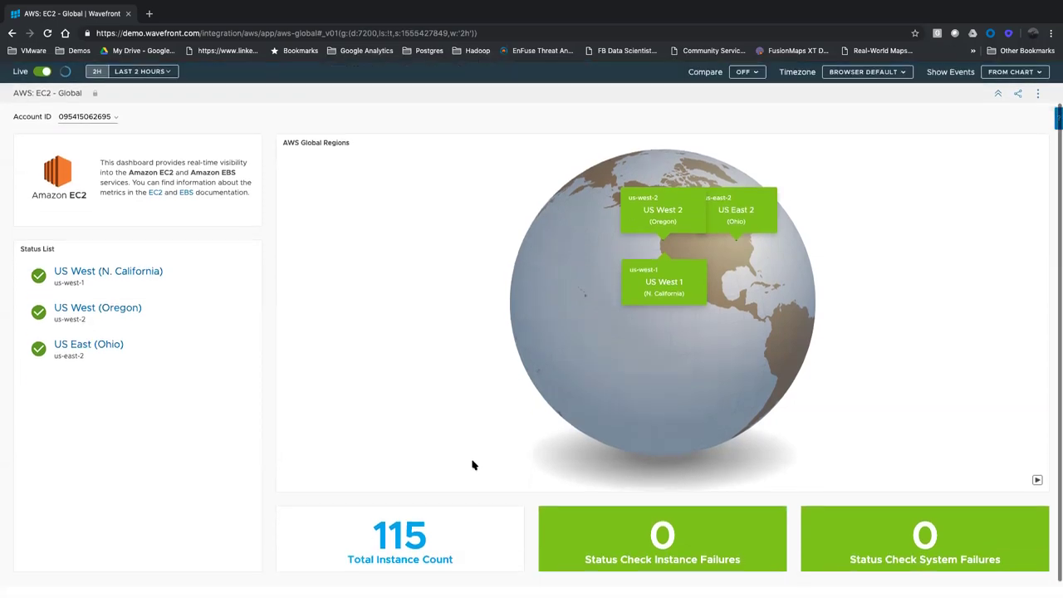
scroll(648, 453, "up", 1)
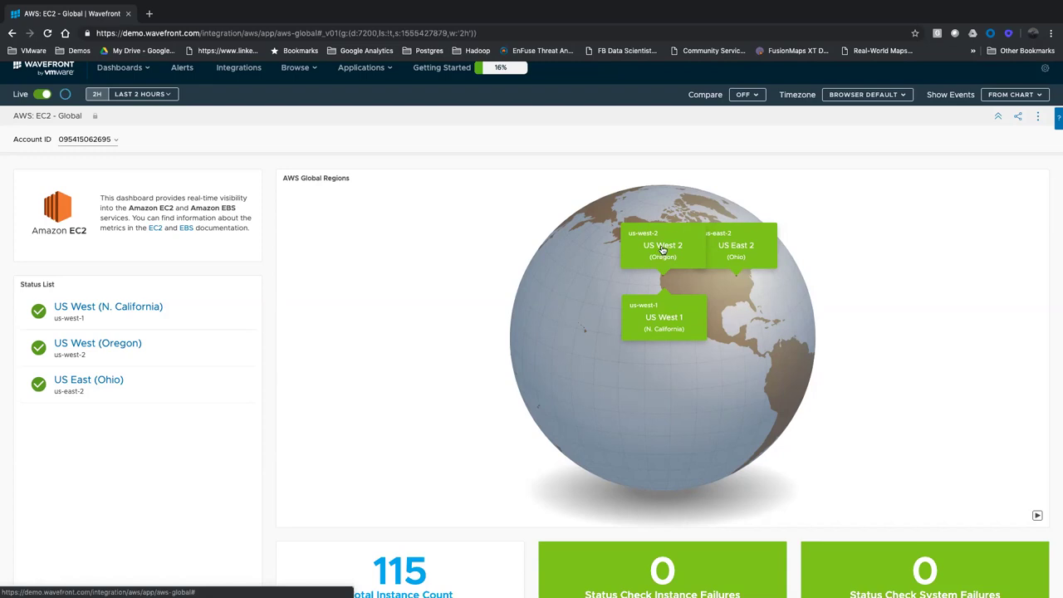
left_click(663, 249)
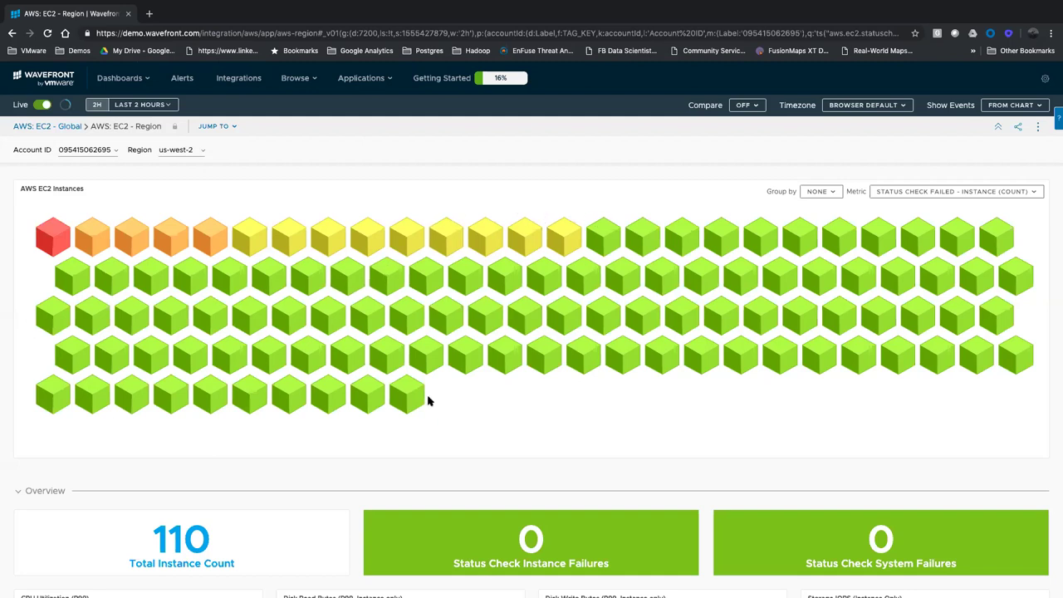
- Show the region's EC2 instances by CPU Utilization (Percent) and inspect the instance cubes
left_click(905, 192)
left_click(889, 211)
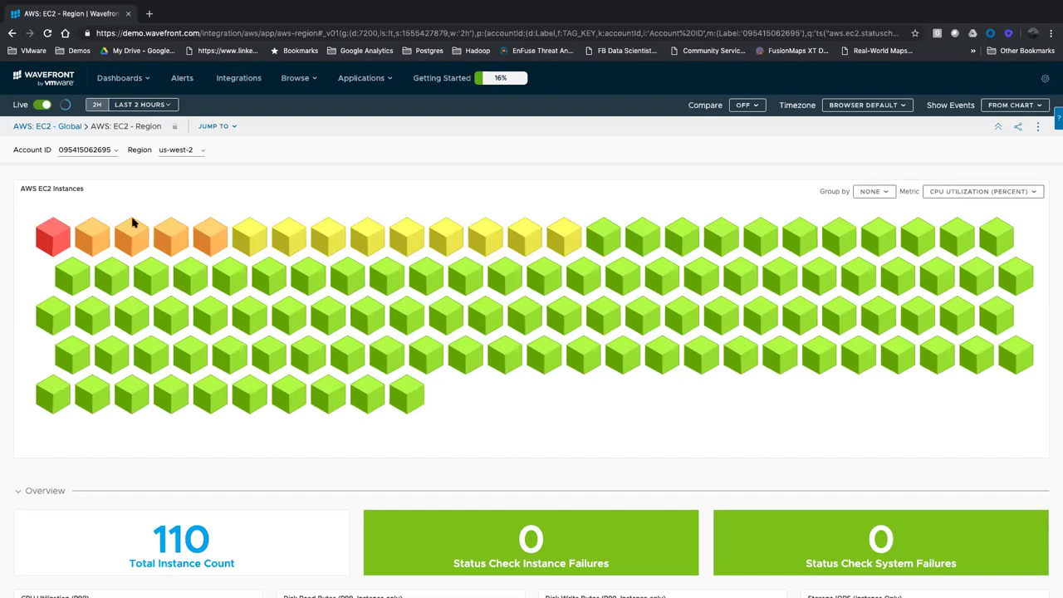
mouse_move(93, 236)
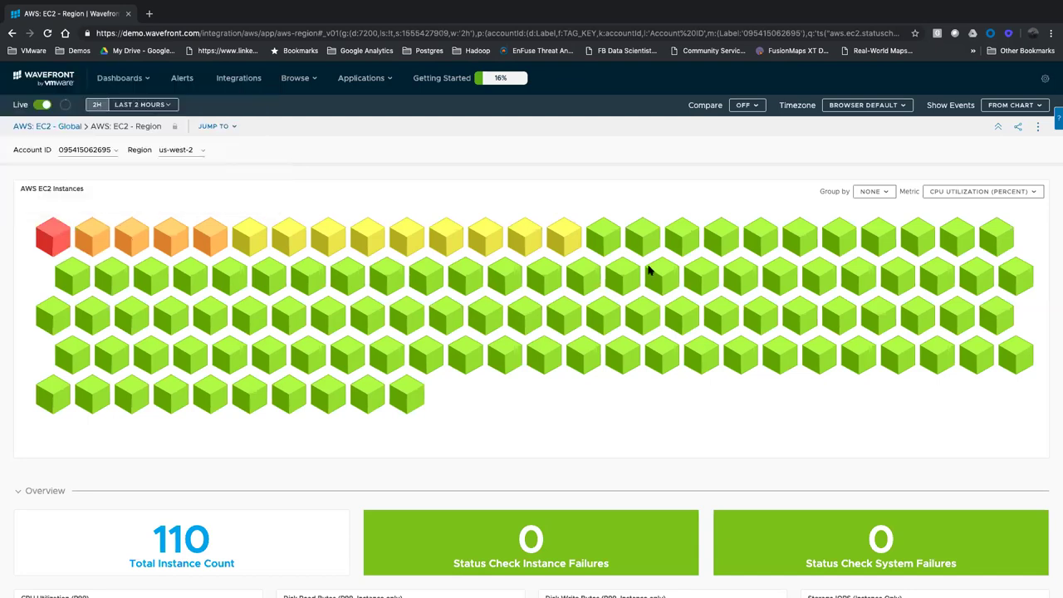
- Look through the available EC2 instance metrics and switch the instance view to Disk Write Ops (Count)
left_click(948, 193)
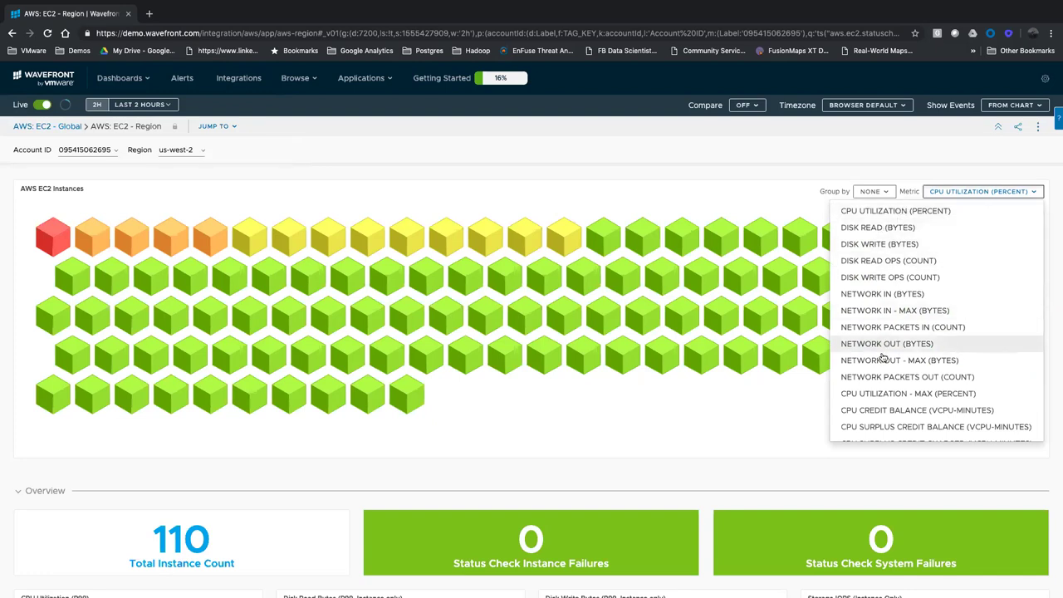
scroll(885, 366, "down", 2)
scroll(885, 366, "up", 2)
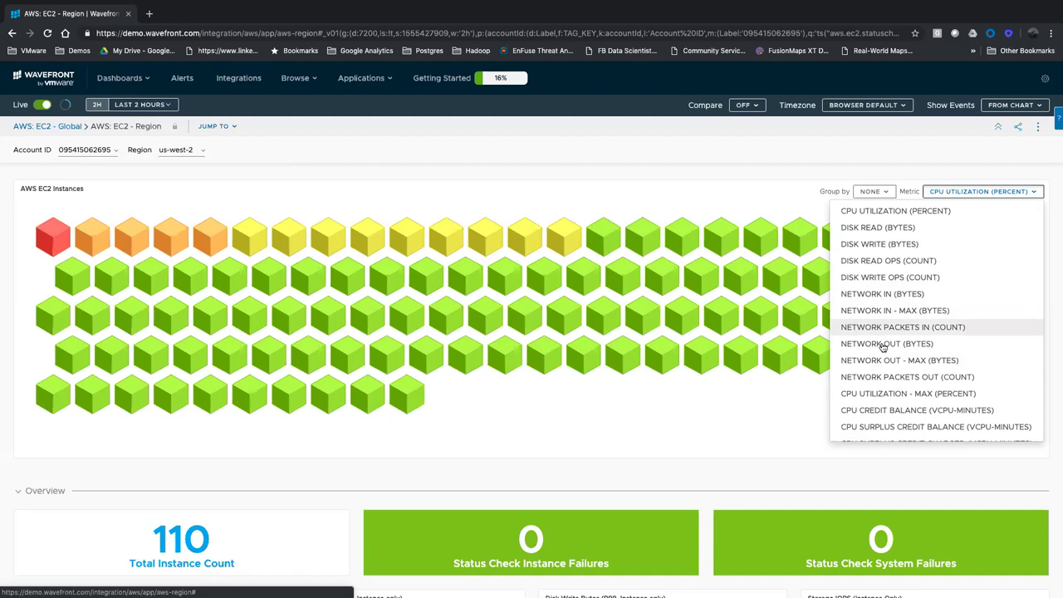
left_click(886, 278)
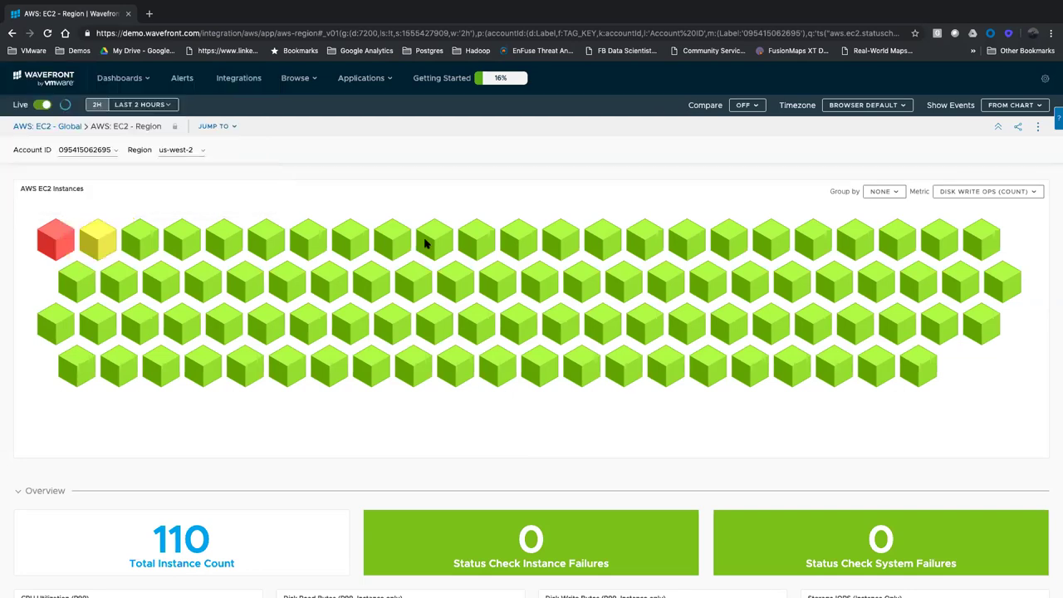
- Group the EC2 instances by role and set their metric to CPU Utilization (Percent)
left_click(882, 192)
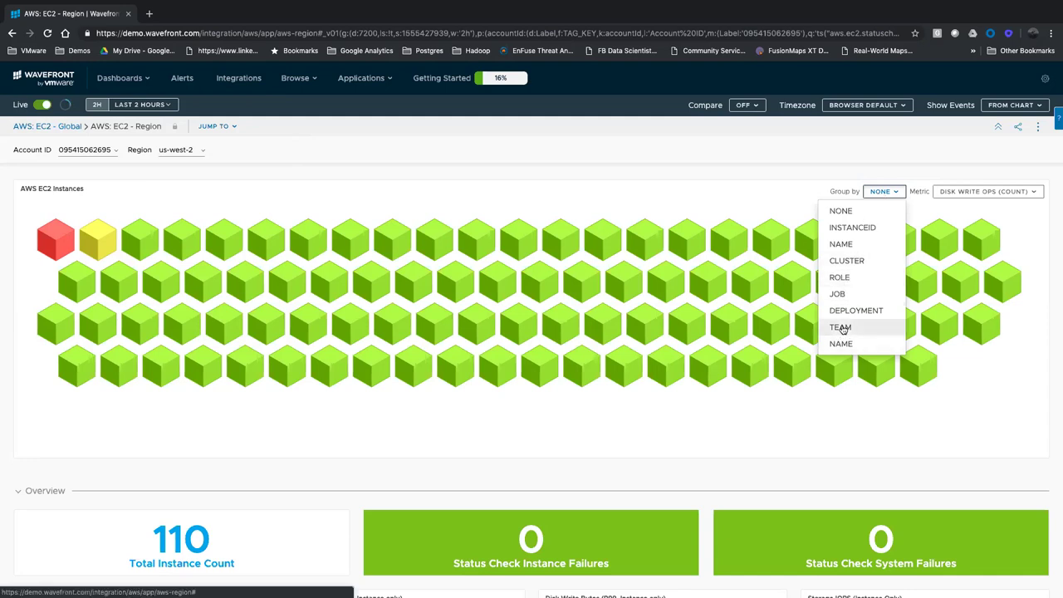
left_click(841, 279)
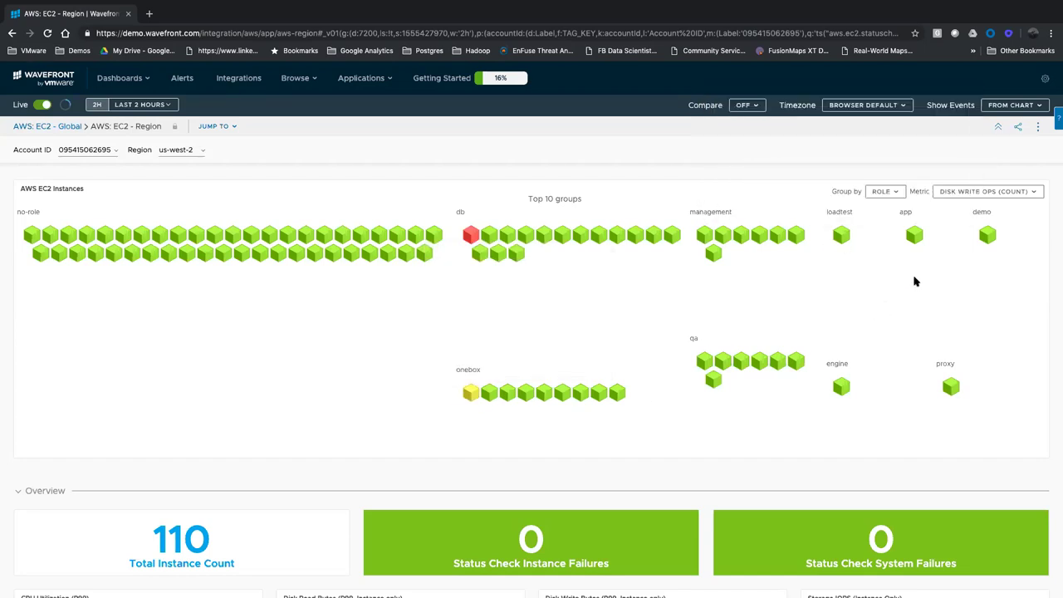
left_click(970, 192)
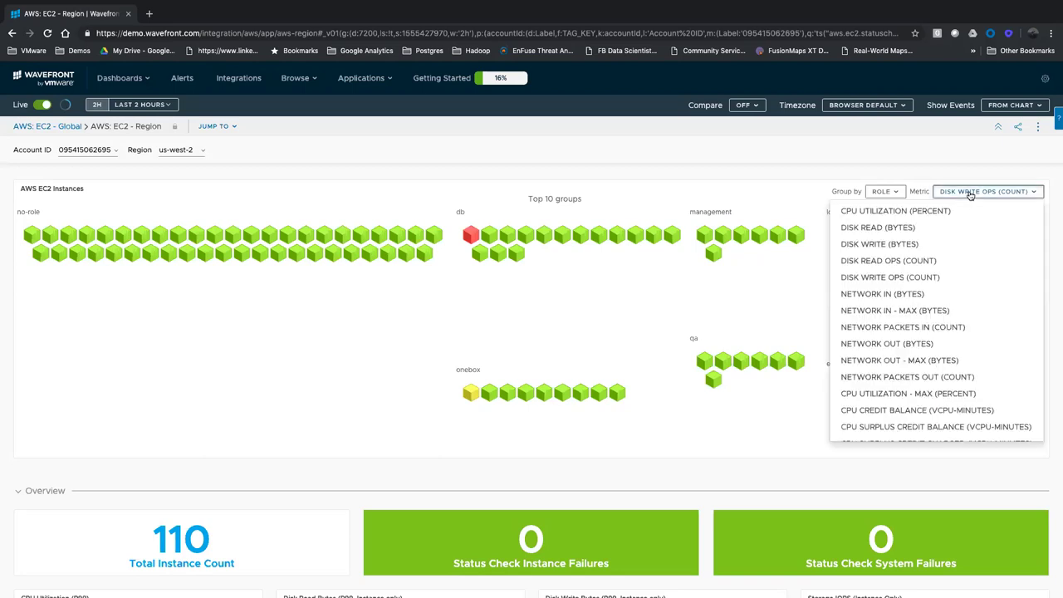
left_click(922, 209)
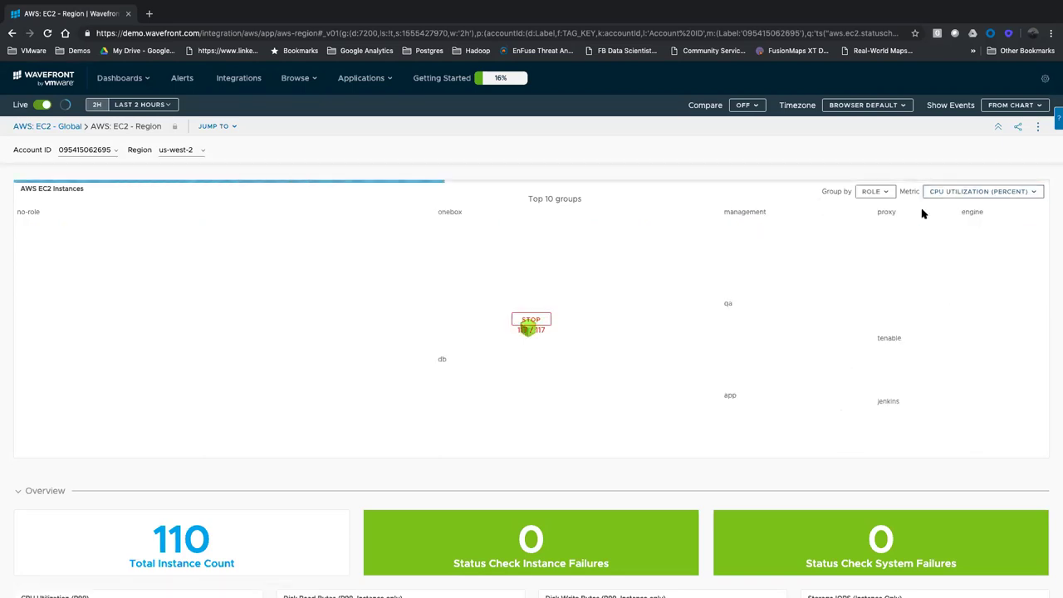
- Examine the region dashboard's Overview, EBS Storage and Instance Storage charts, including the Top 10 Machines for Network In list
scroll(476, 409, "down", 5)
scroll(476, 409, "down", 2)
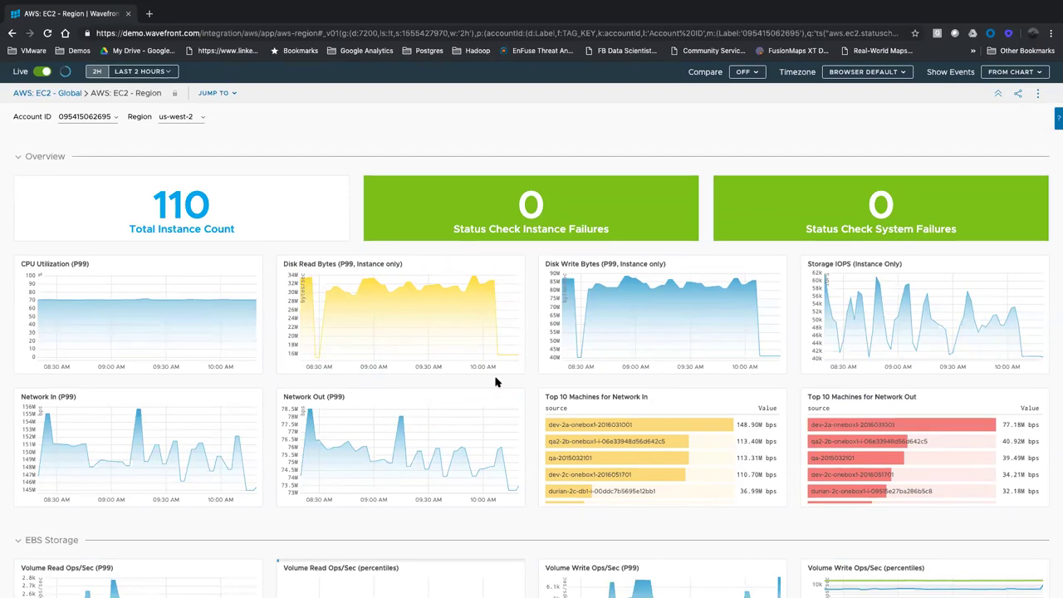
scroll(494, 382, "down", 1)
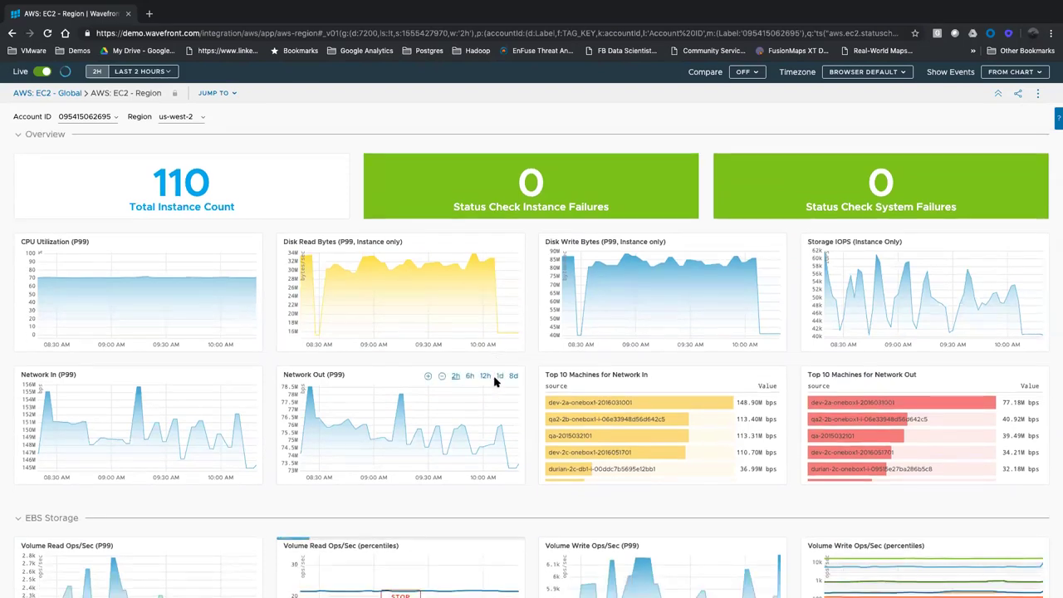
scroll(494, 380, "down", 2)
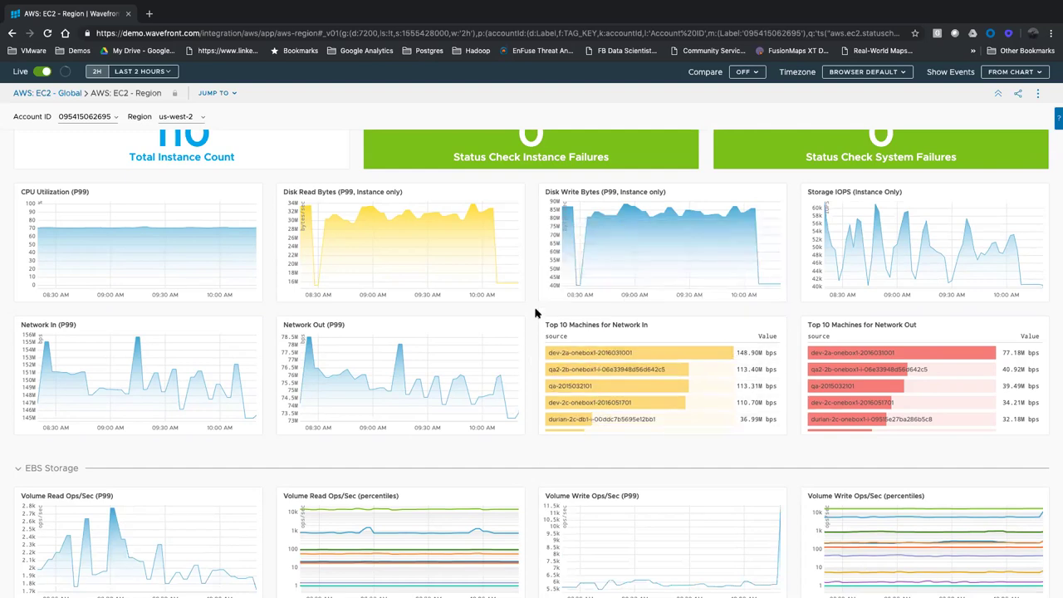
mouse_move(597, 356)
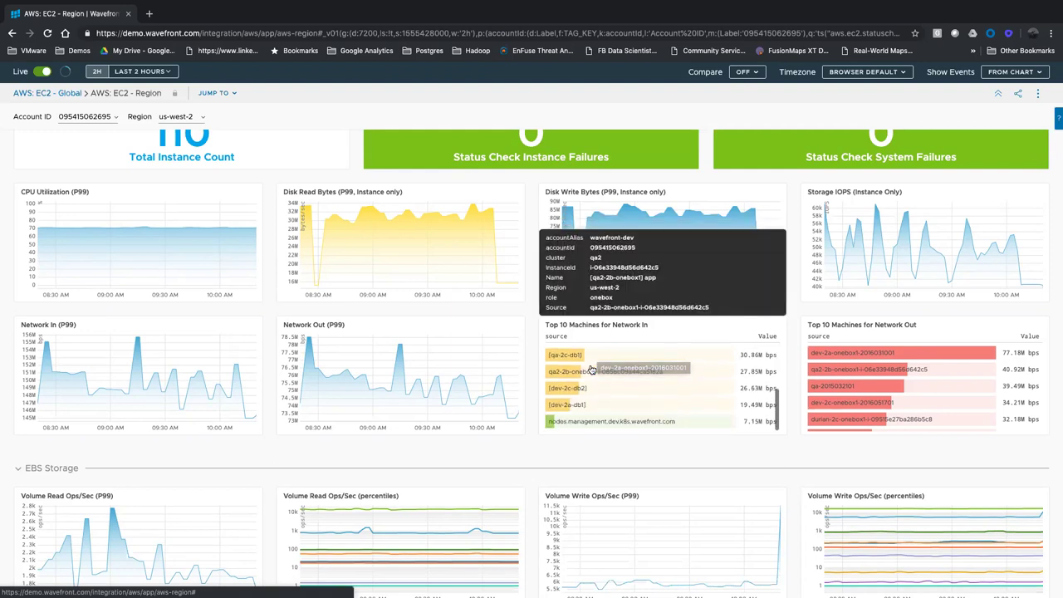
scroll(544, 450, "down", 2)
scroll(544, 450, "down", 3)
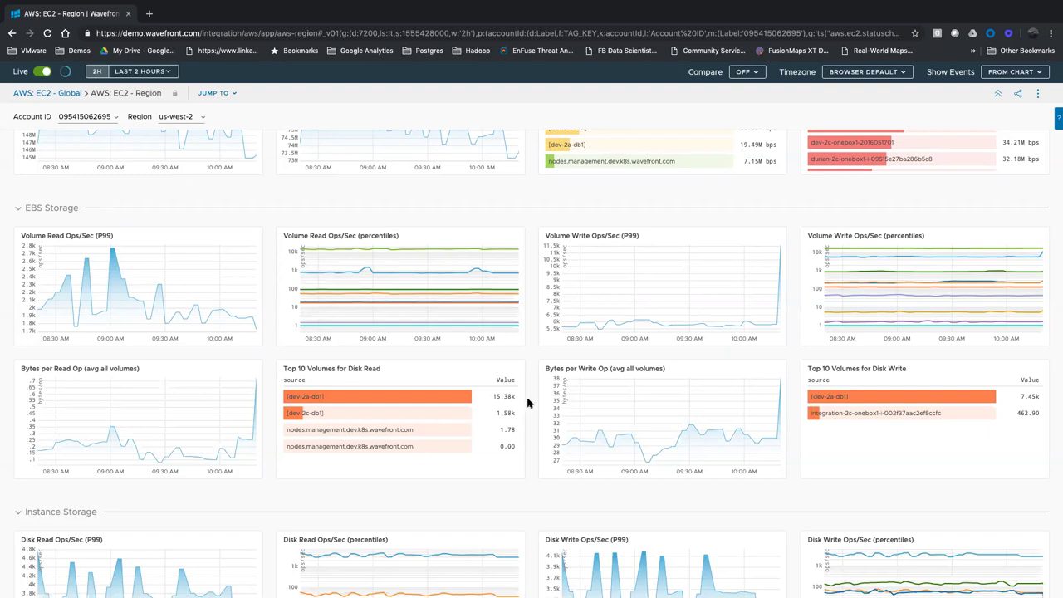
scroll(529, 411, "down", 3)
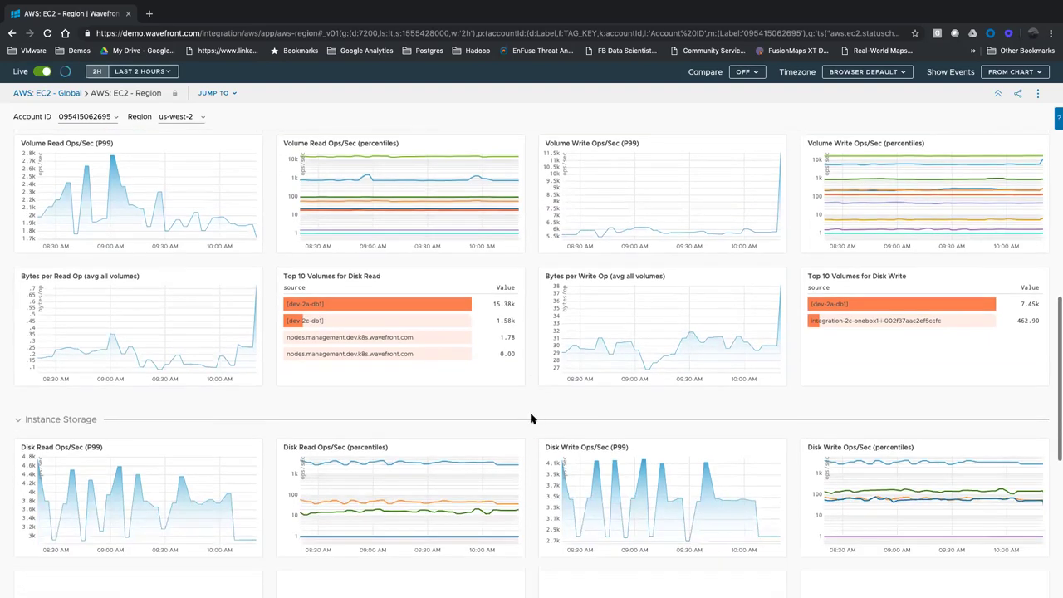
scroll(532, 417, "down", 2)
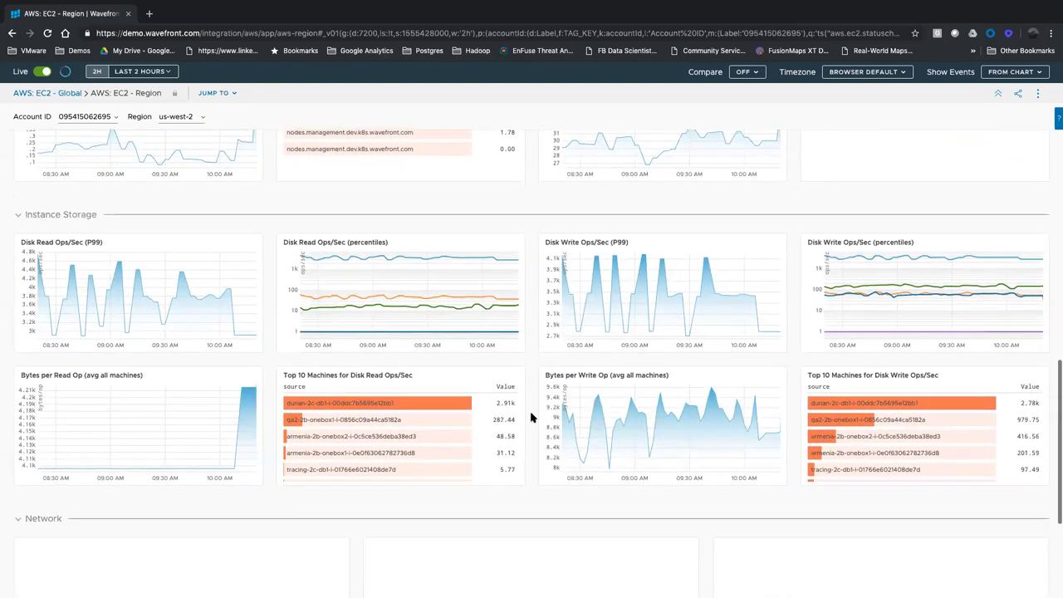
- Open the instance dashboard for the first machine under Top 10 Machines for Disk Read Ops/Sec, and return to AWS: EC2 - Global
mouse_move(389, 405)
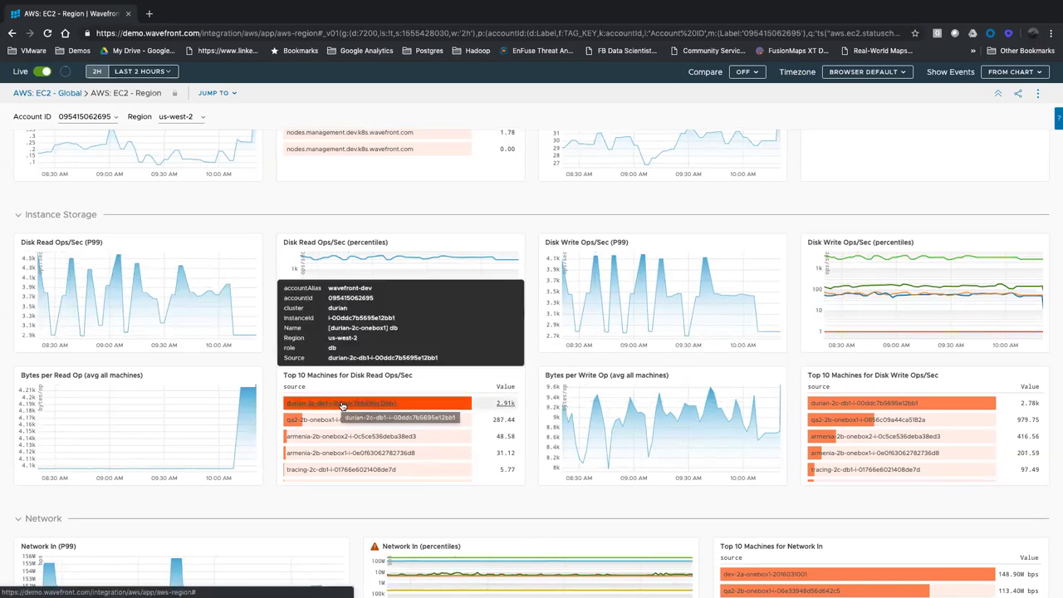
left_click(342, 404)
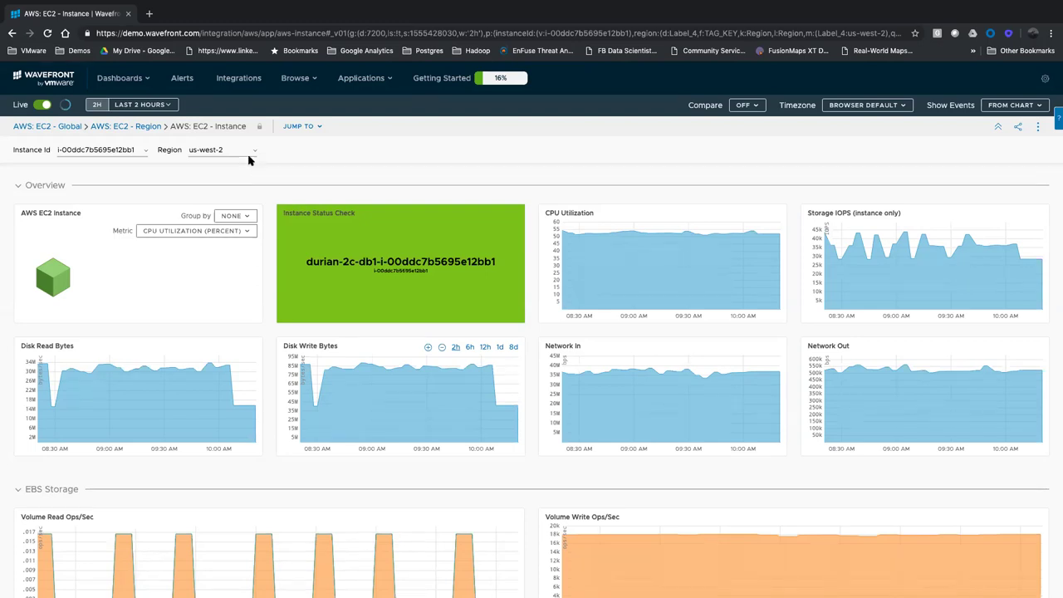
left_click(126, 126)
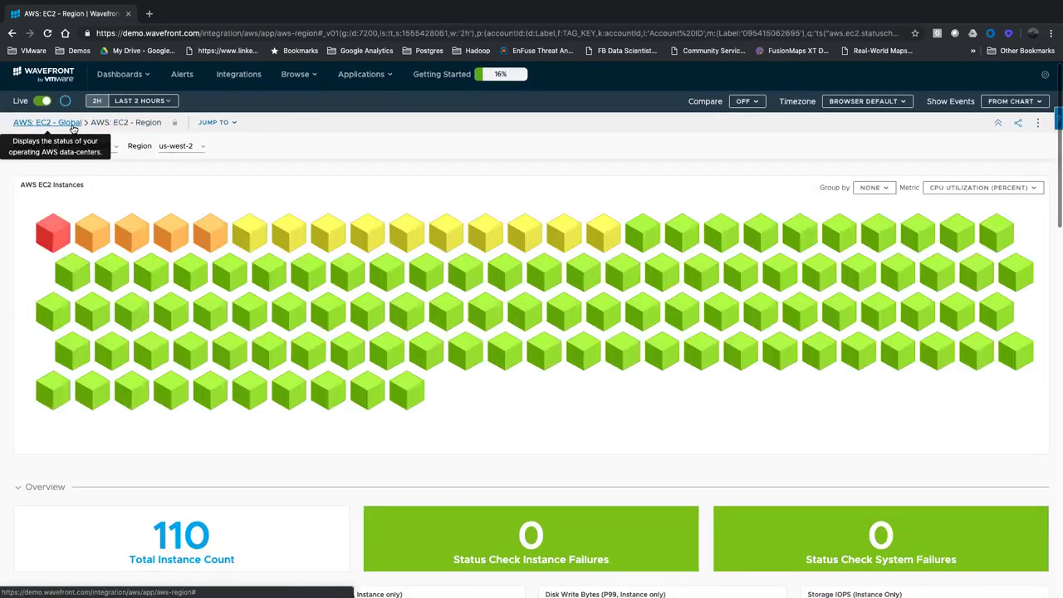
left_click(72, 126)
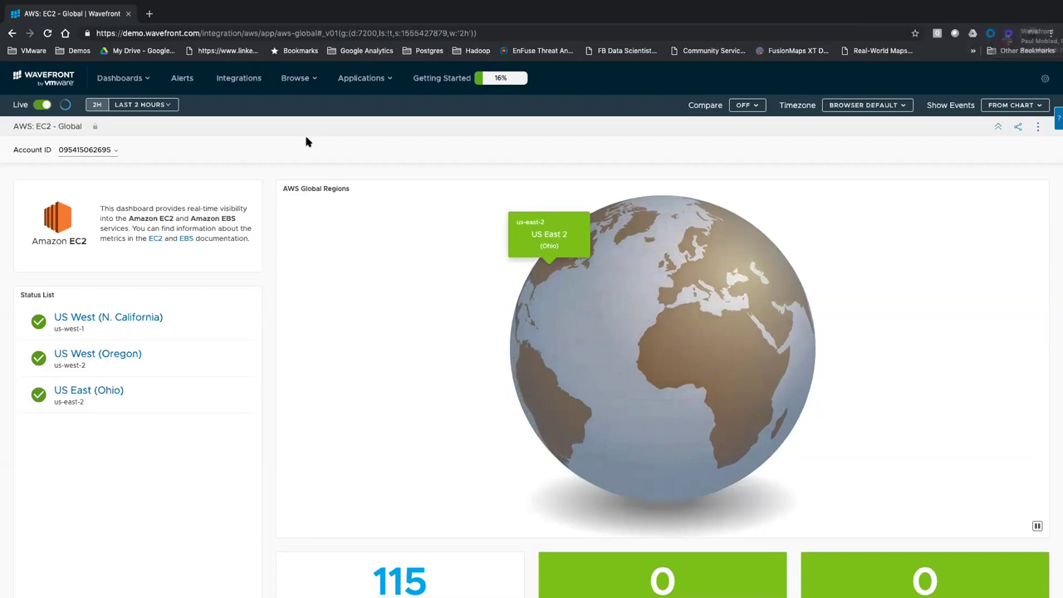
- Open the bookmarked KPI Discovery dashboard, inspect the KPI: Transactions/Sec chart and set the KPI dimension to By Customer
left_click(79, 51)
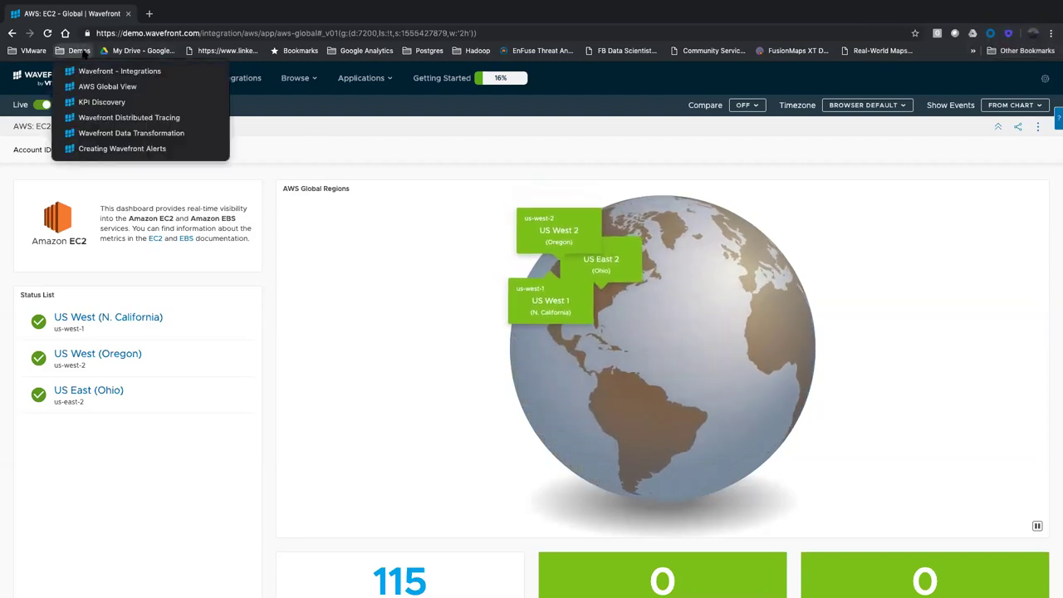
left_click(104, 102)
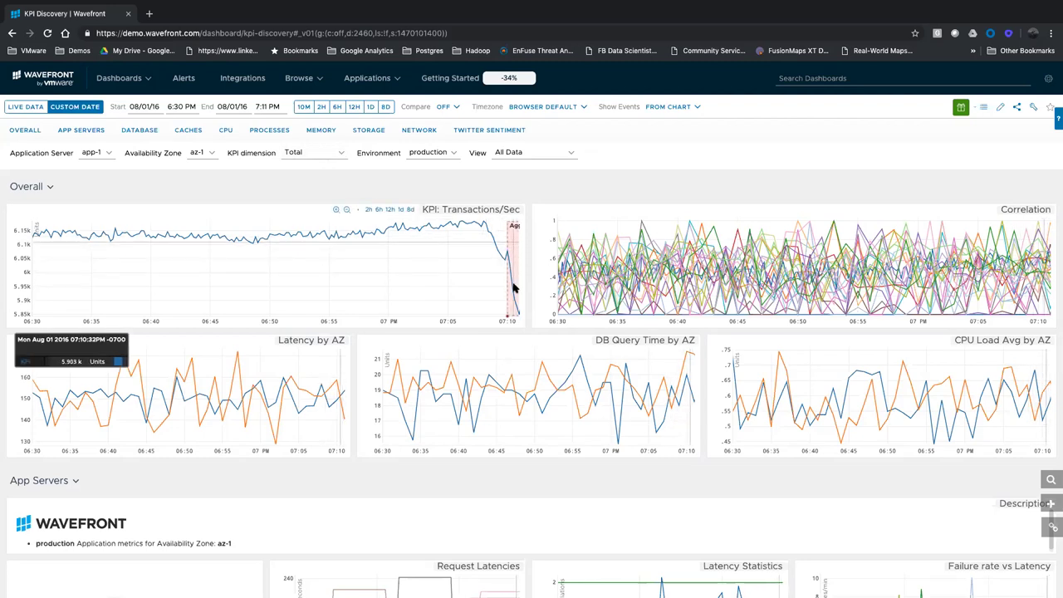
mouse_move(509, 320)
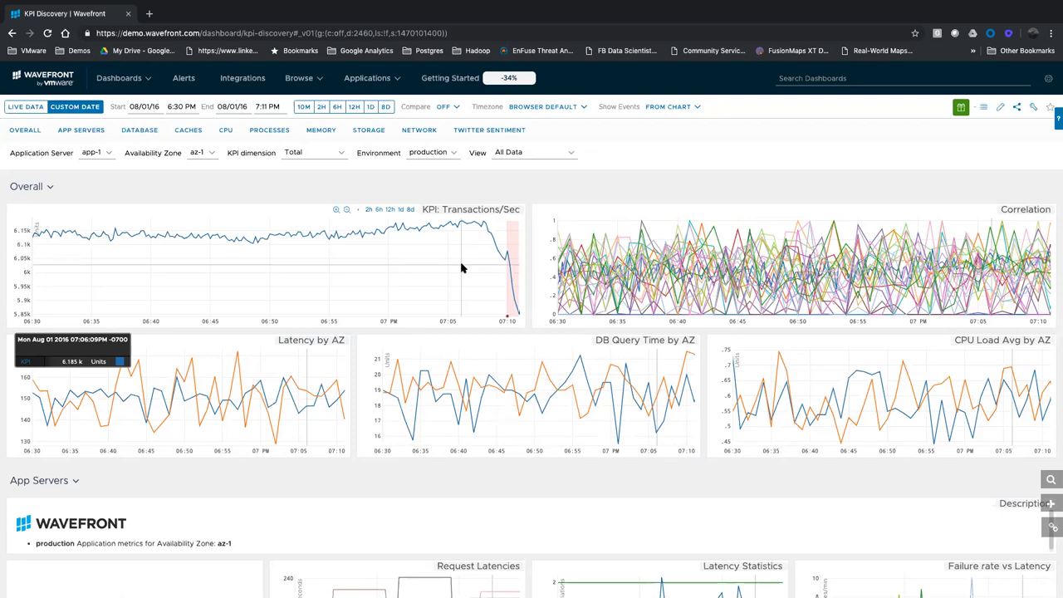
left_click(324, 156)
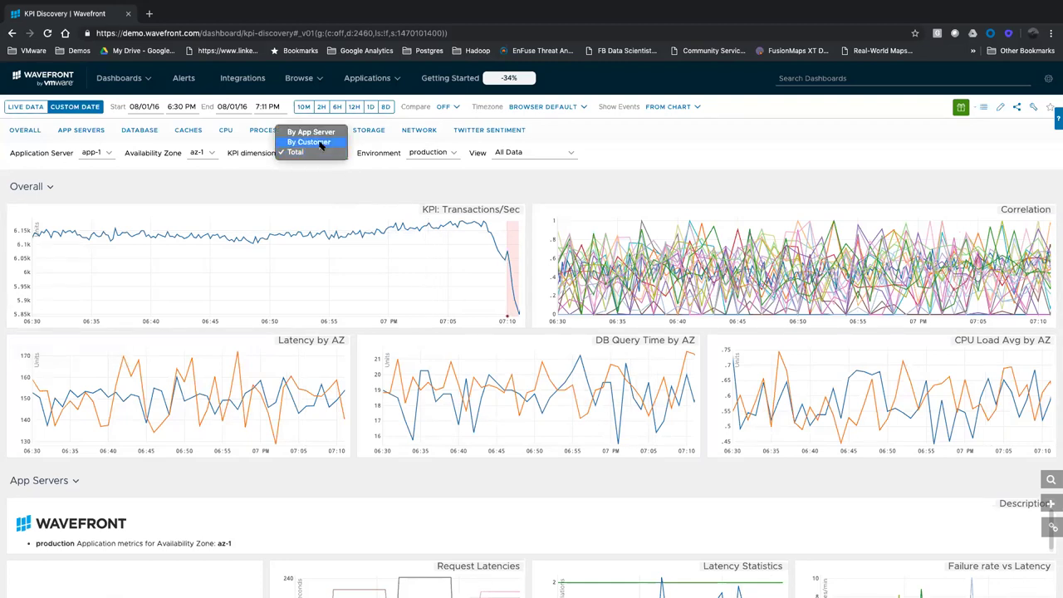
left_click(321, 143)
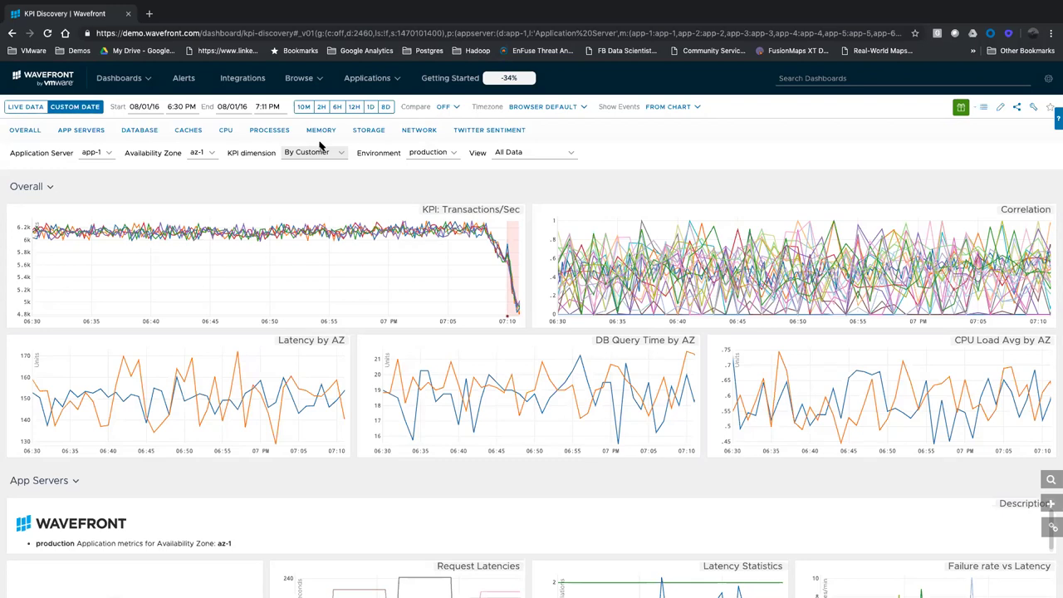
- Set the KPI dimension to By App Server and the application server to app-5
scroll(318, 146, "down", 1)
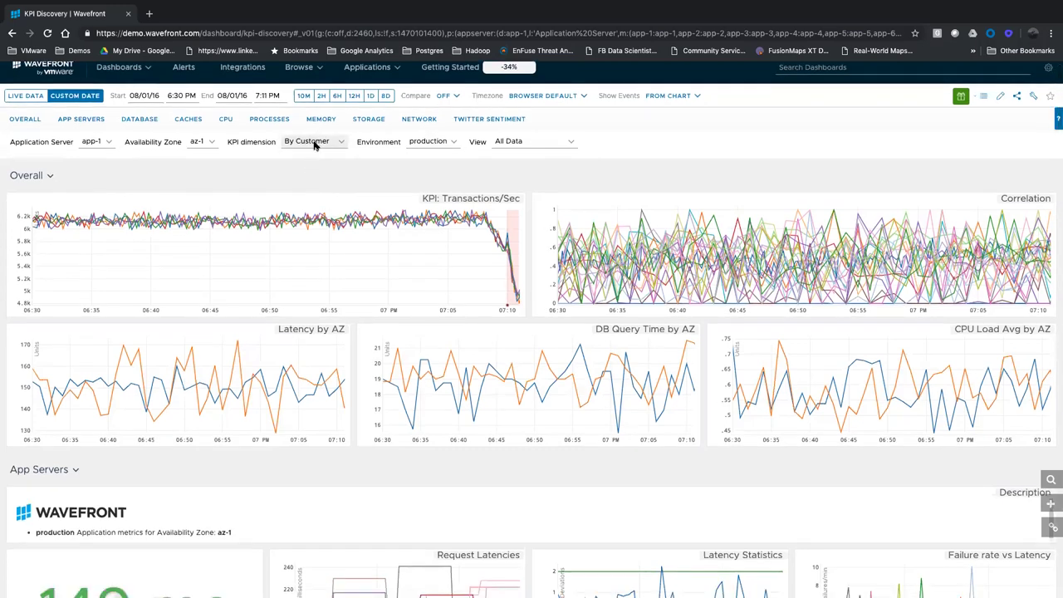
left_click(314, 144)
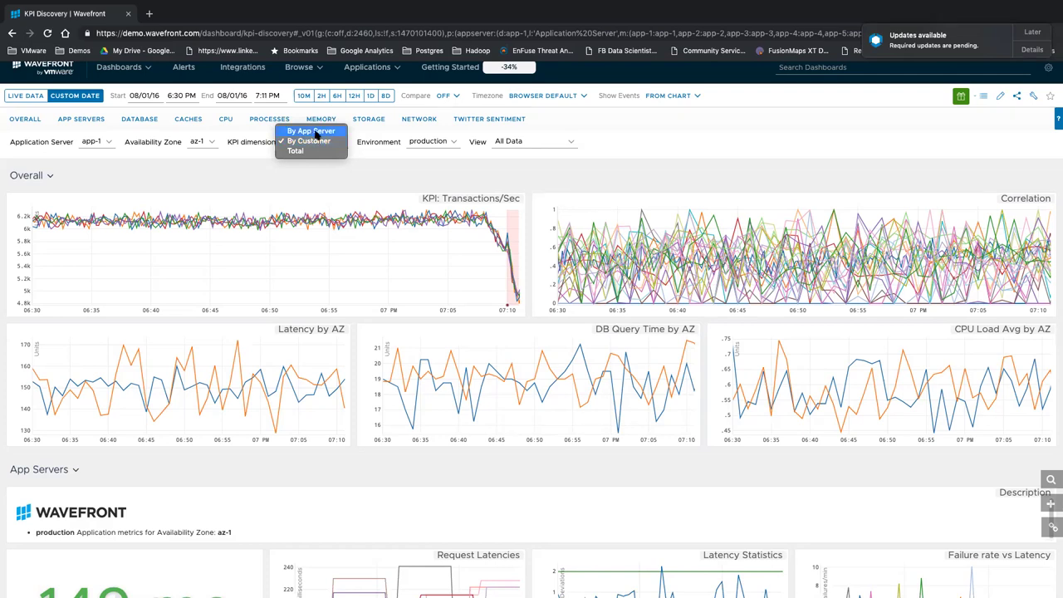
left_click(315, 131)
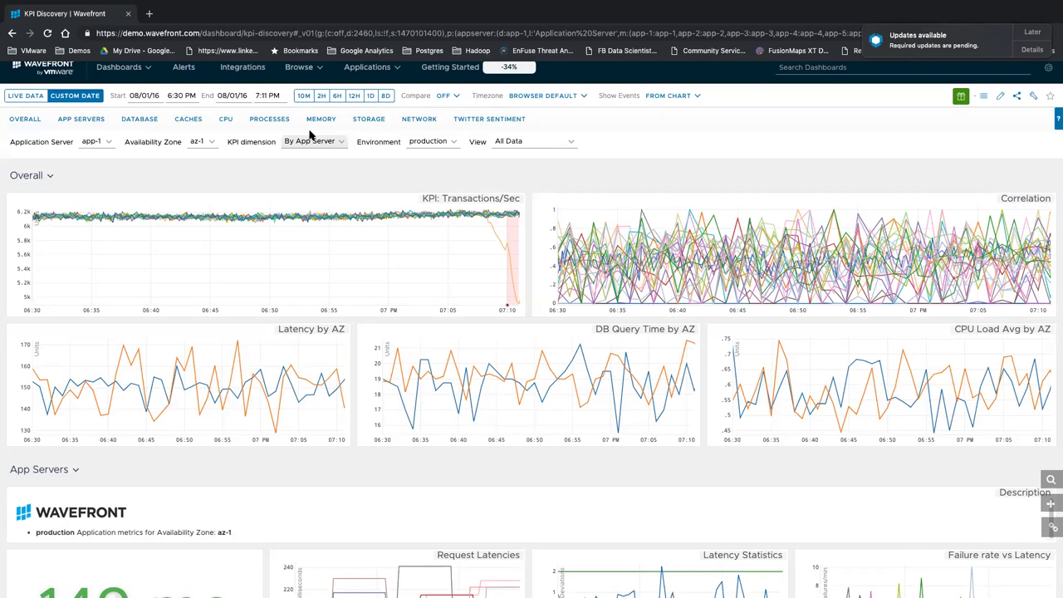
mouse_move(493, 235)
left_click(107, 142)
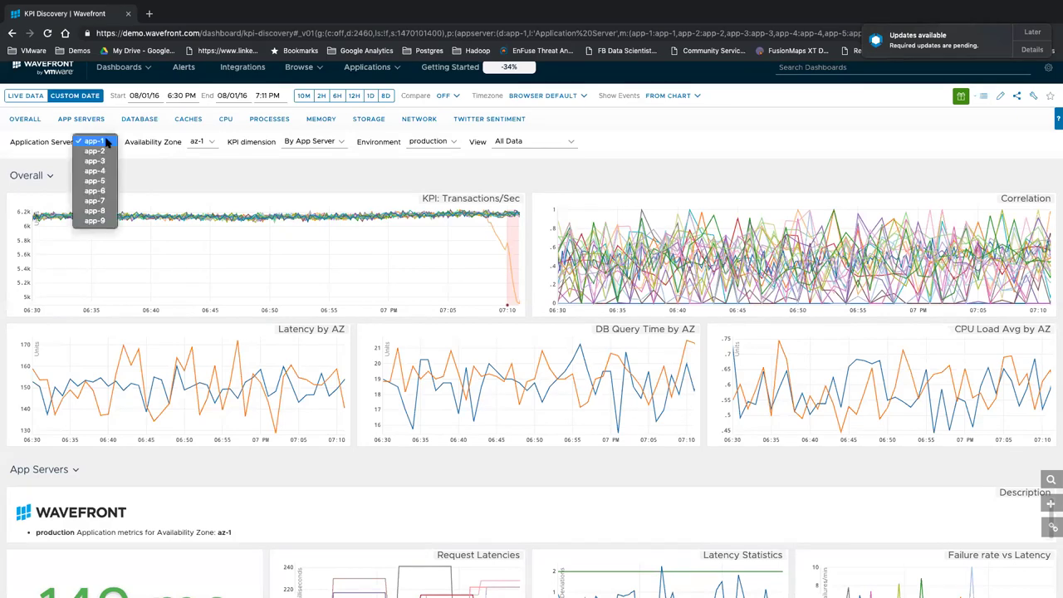
left_click(100, 181)
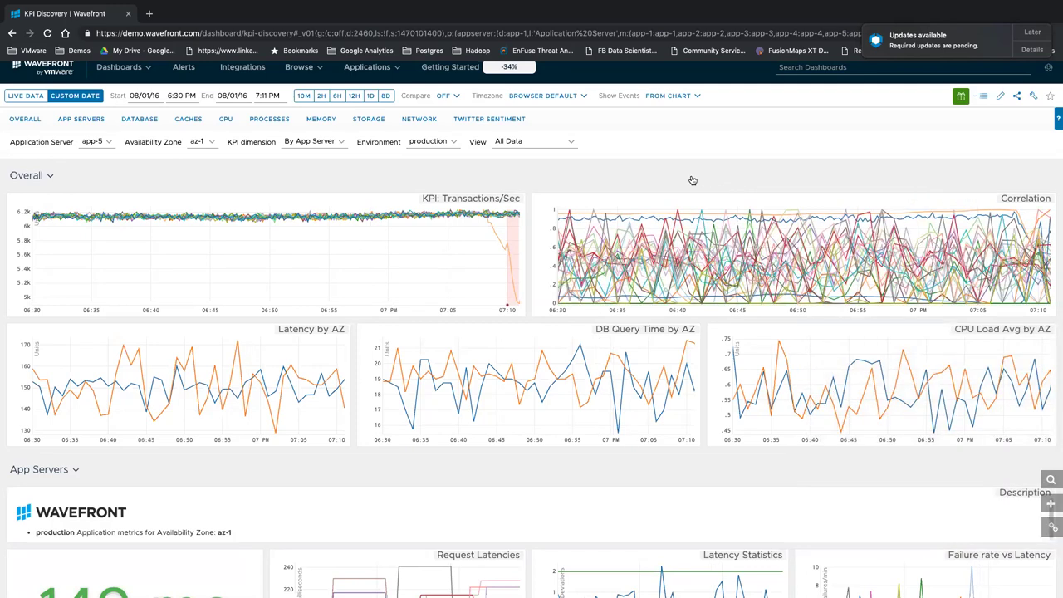
- Set the dashboard's View to Correlate Txn Count and generate a shareable short link for it
left_click(537, 144)
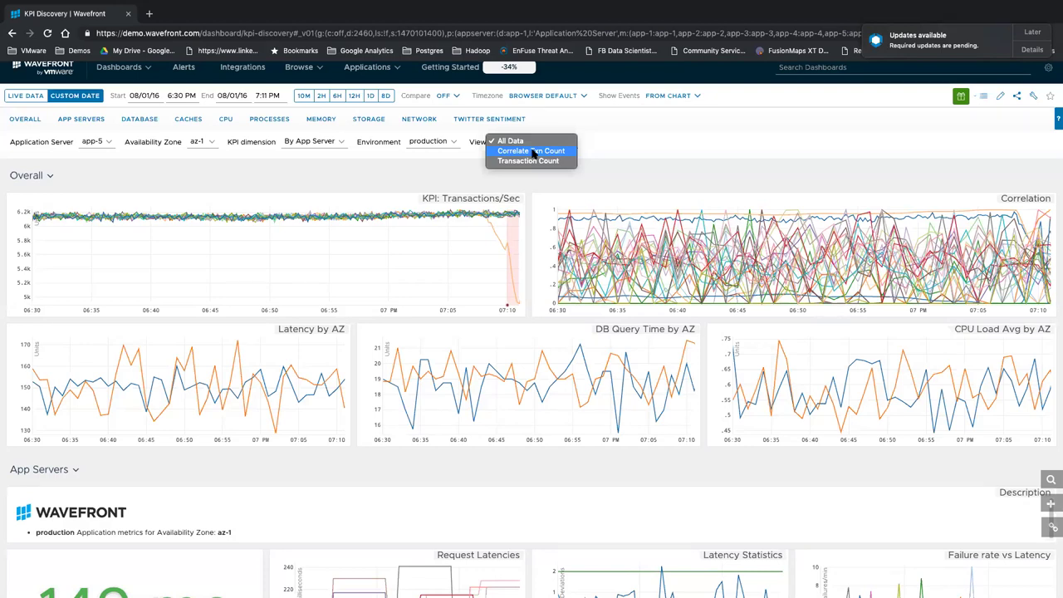
left_click(533, 152)
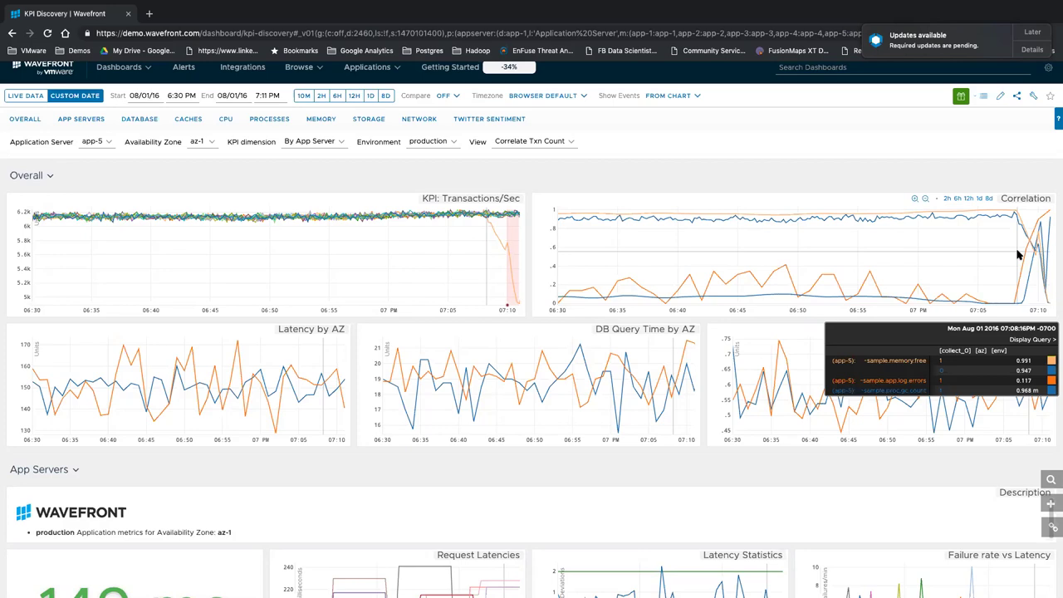
left_click(1051, 528)
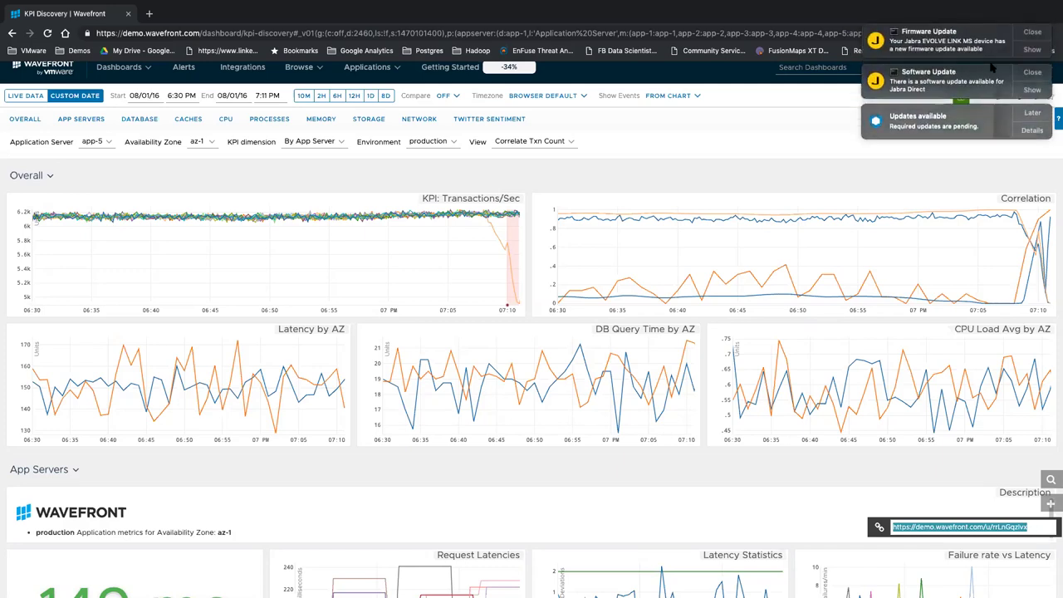
- Dismiss the update notifications and open the bookmarked Wavefront Data Transformation chart
left_click(1030, 32)
left_click(1031, 32)
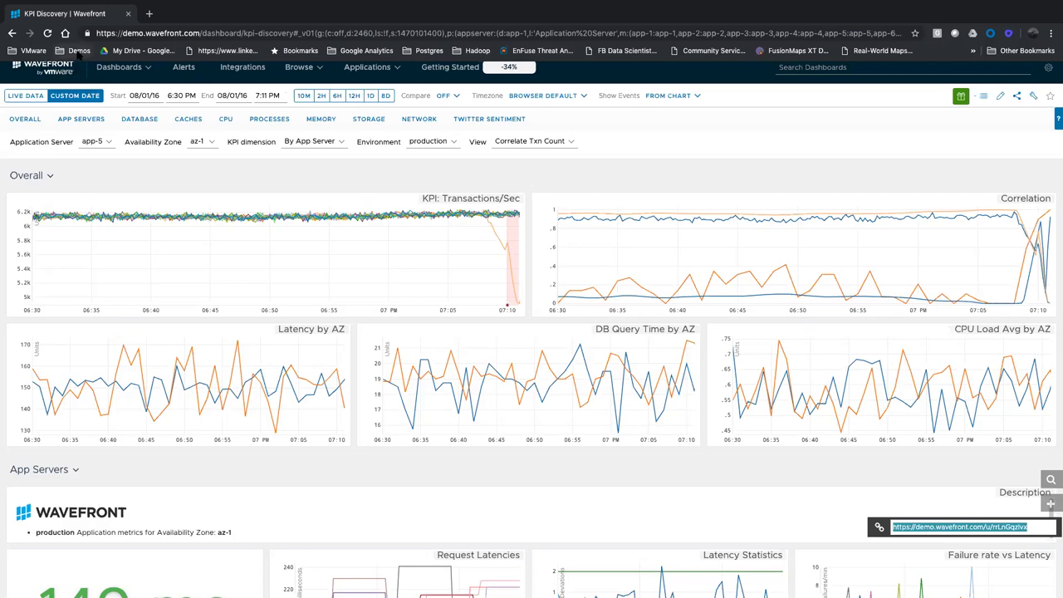
left_click(79, 51)
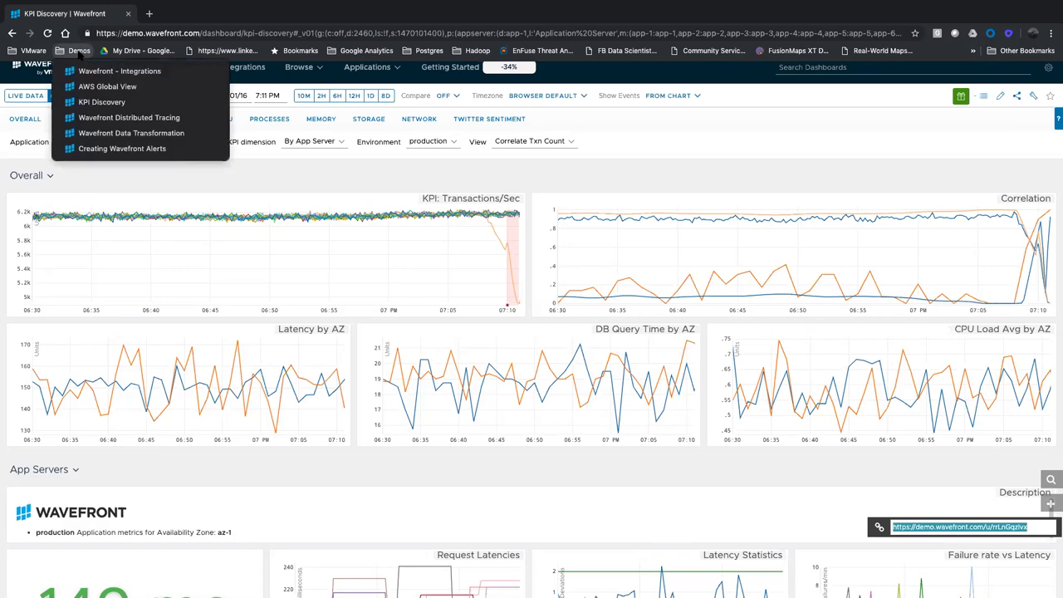
left_click(131, 133)
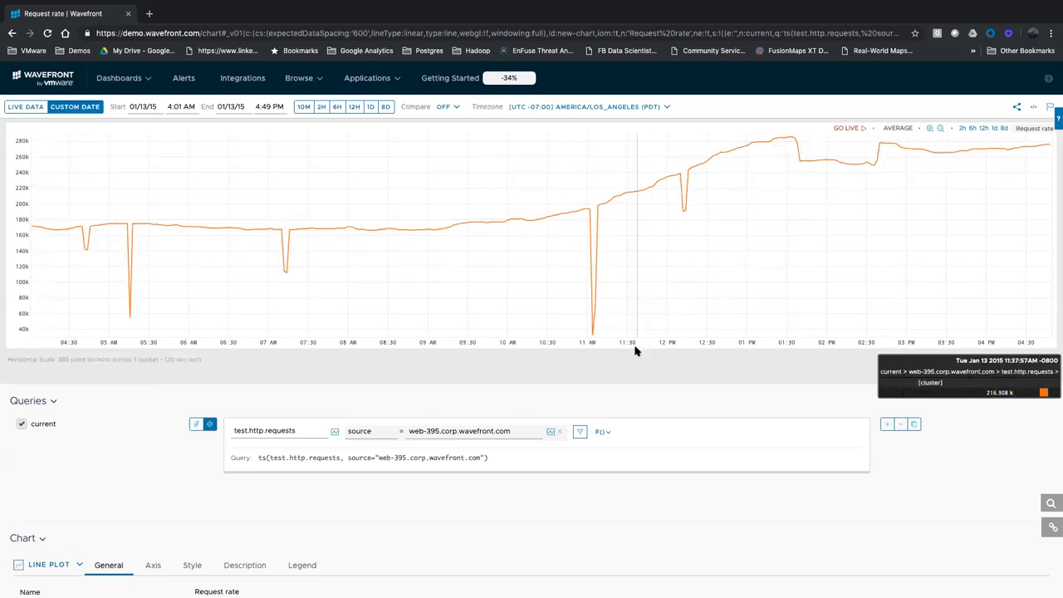
- Duplicate the current query for comparison and try a 10-minute moving average (mavg) on the original
left_click(915, 425)
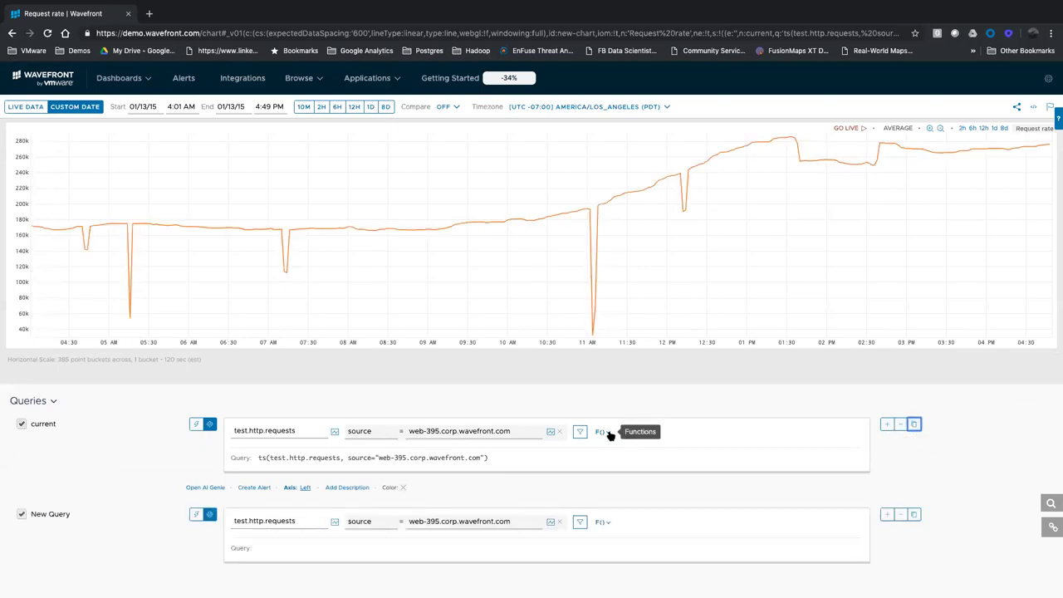
left_click(607, 433)
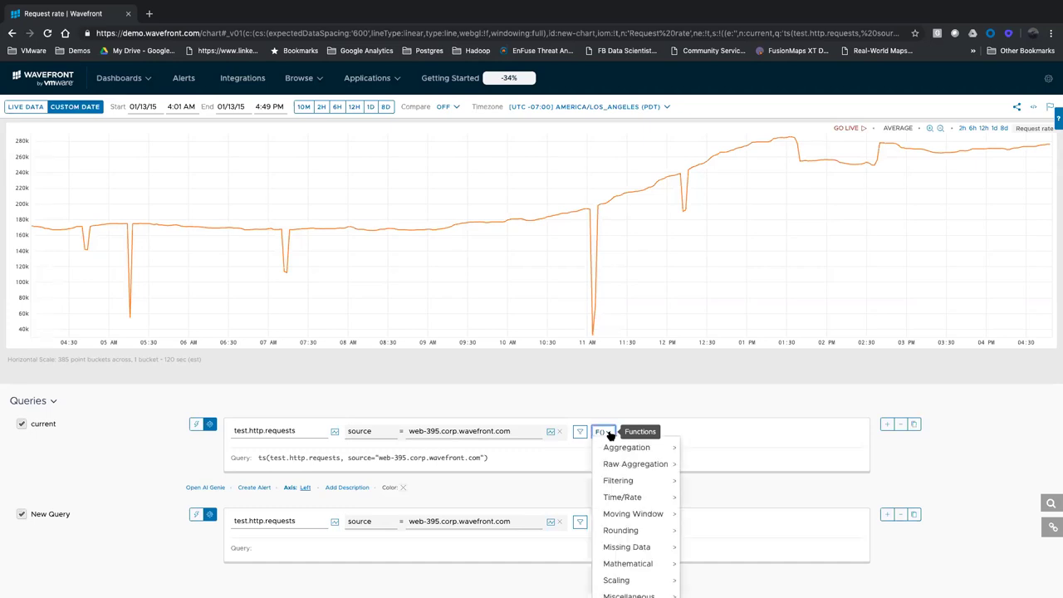
left_click(626, 515)
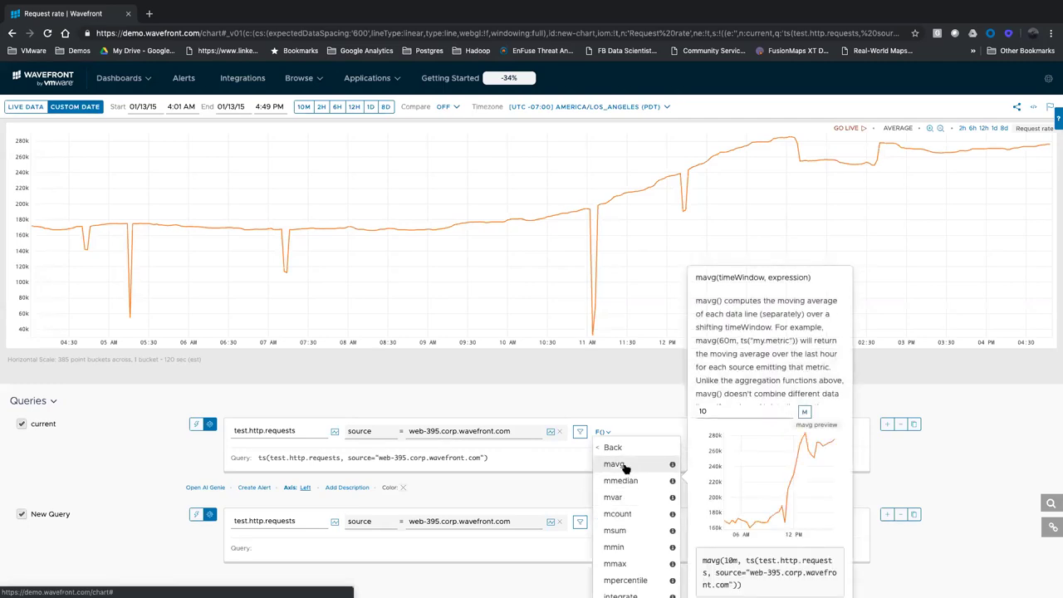
left_click(614, 465)
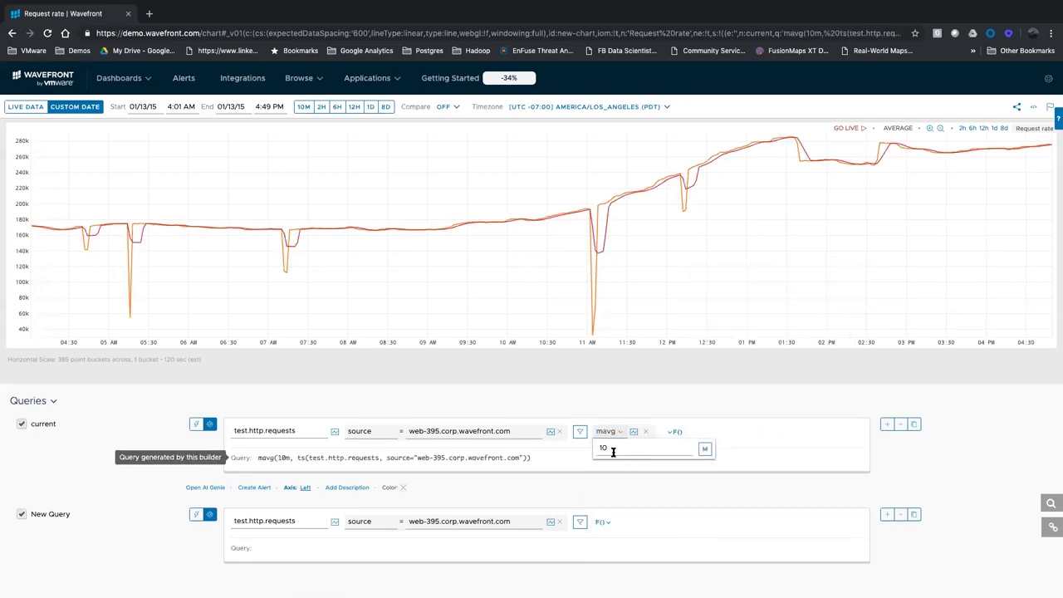
mouse_move(77, 228)
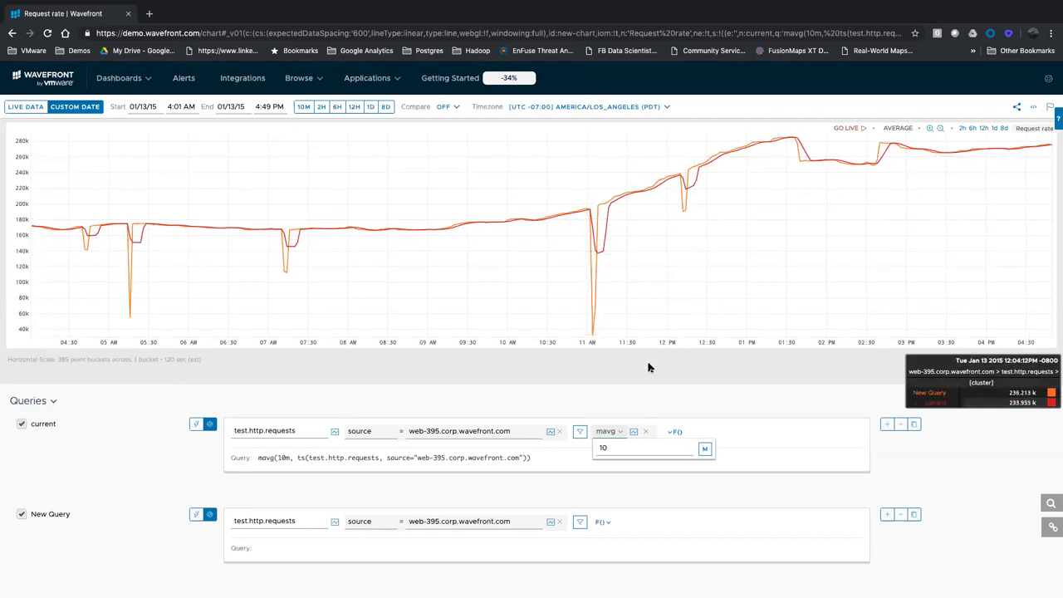
left_click(648, 434)
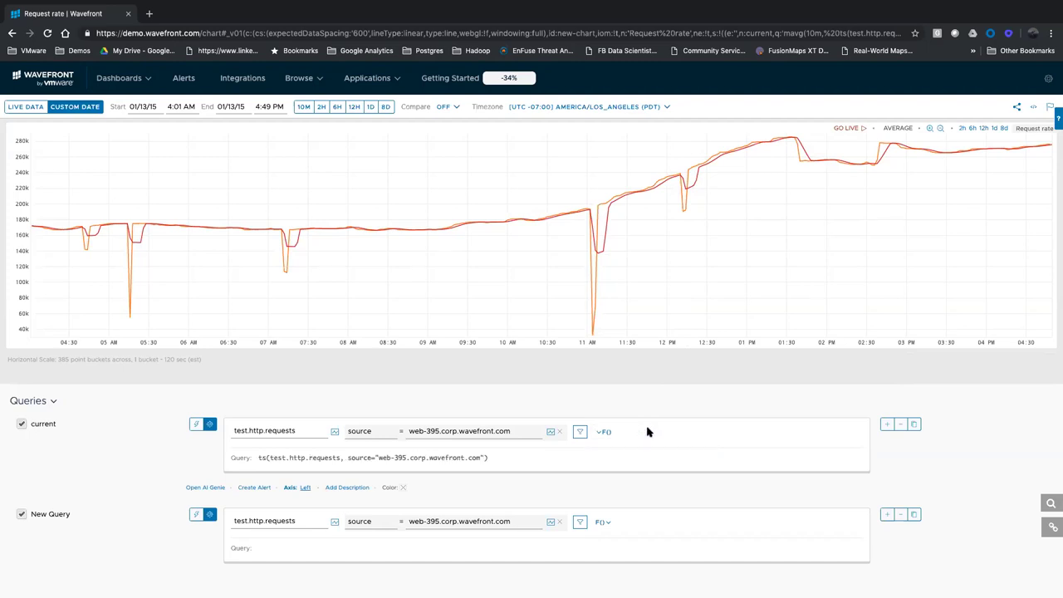
- Apply a 10-minute moving median (mmedian) to the current query and delete the unfiltered duplicate query
left_click(606, 433)
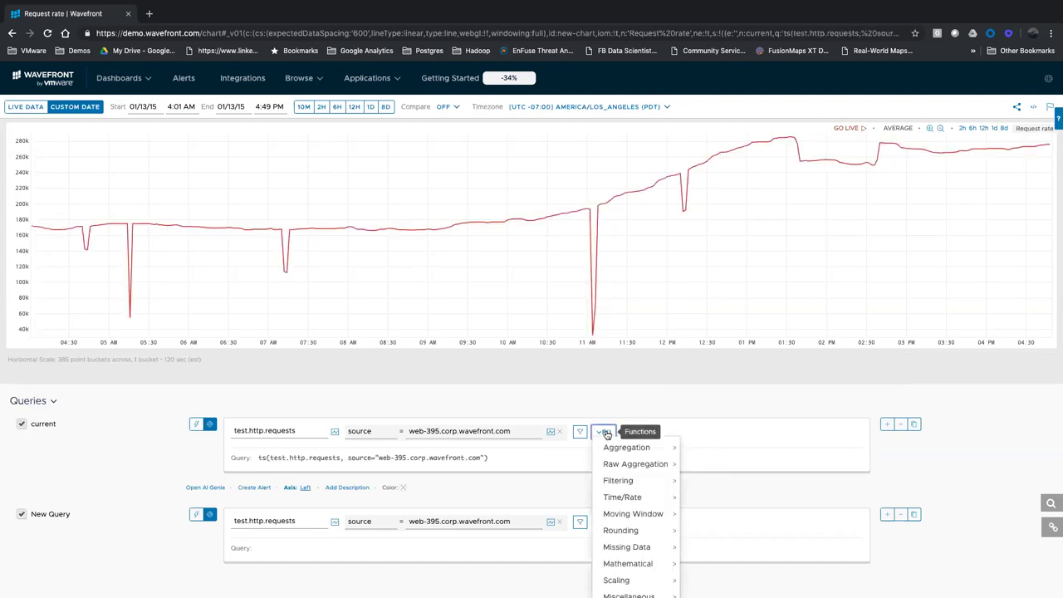
left_click(633, 514)
mouse_move(622, 484)
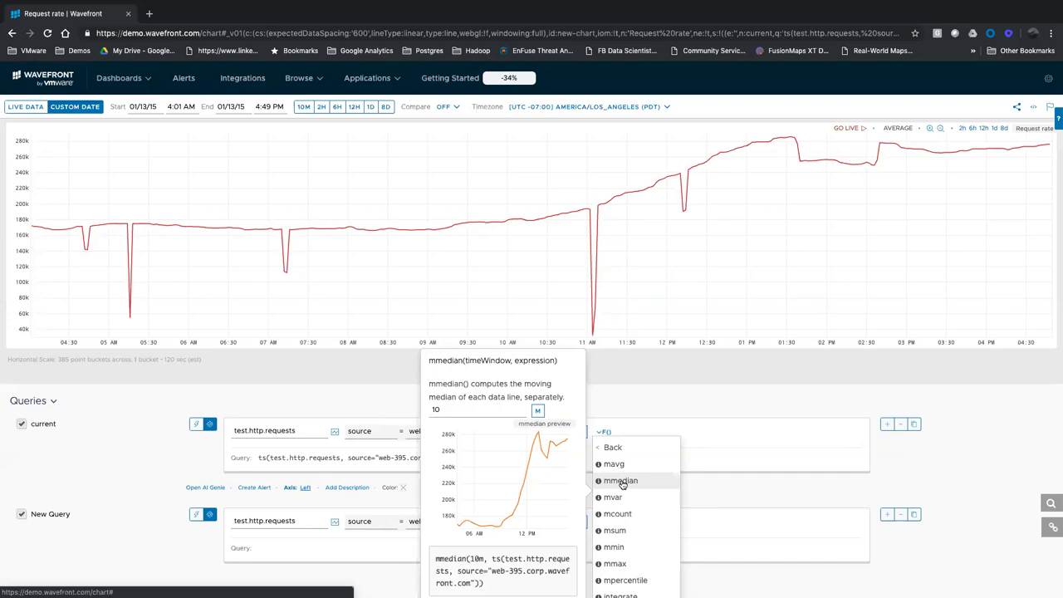
left_click(621, 481)
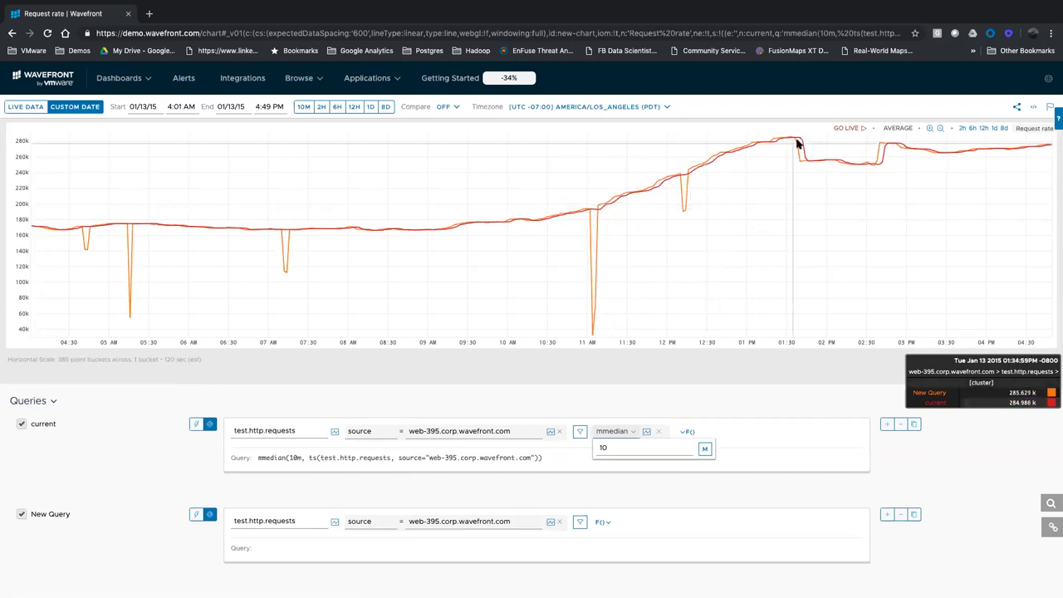
left_click(901, 517)
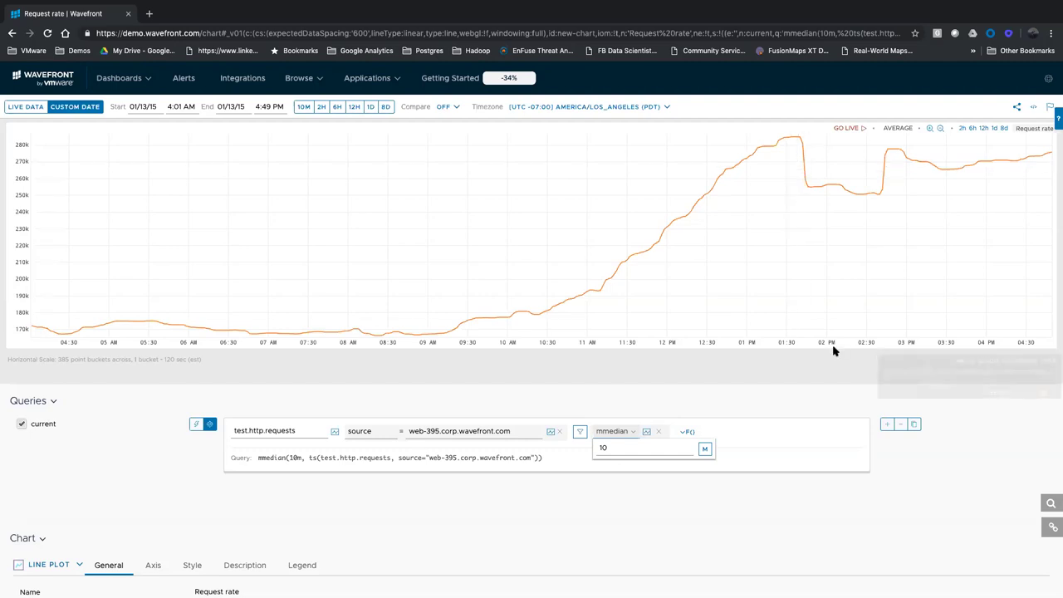
- Duplicate the current mmedian query and add a 10-minute lag function to the copy
left_click(914, 426)
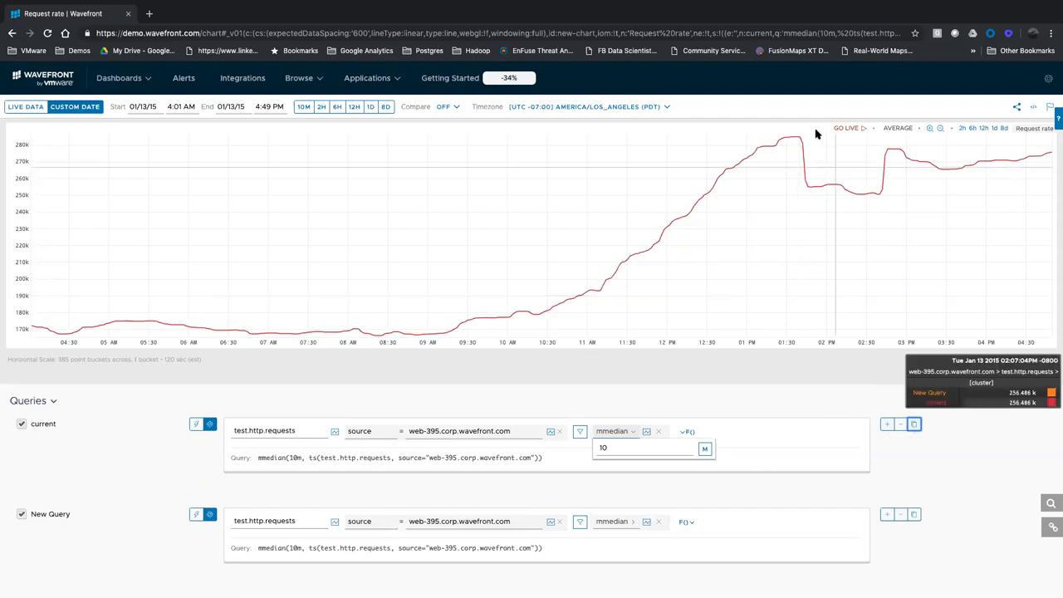
left_click(686, 523)
scroll(687, 525, "down", 2)
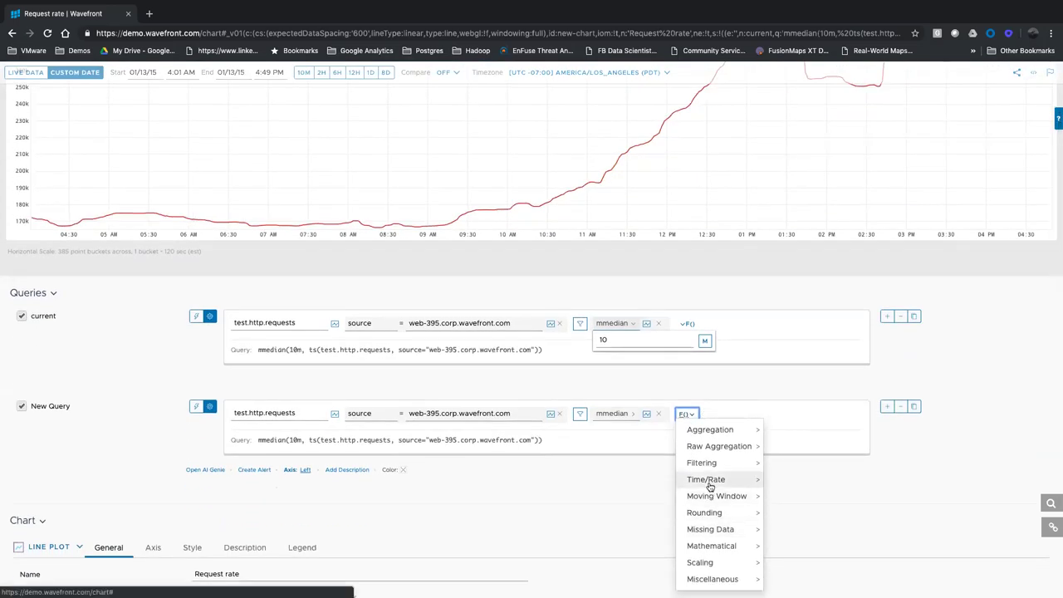
left_click(708, 481)
mouse_move(708, 485)
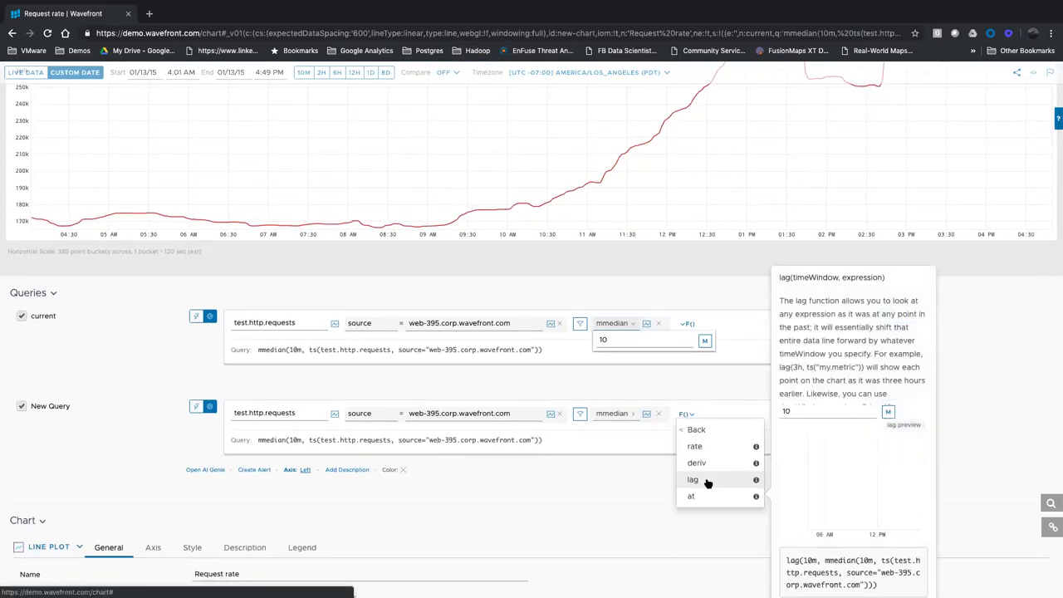
left_click(693, 480)
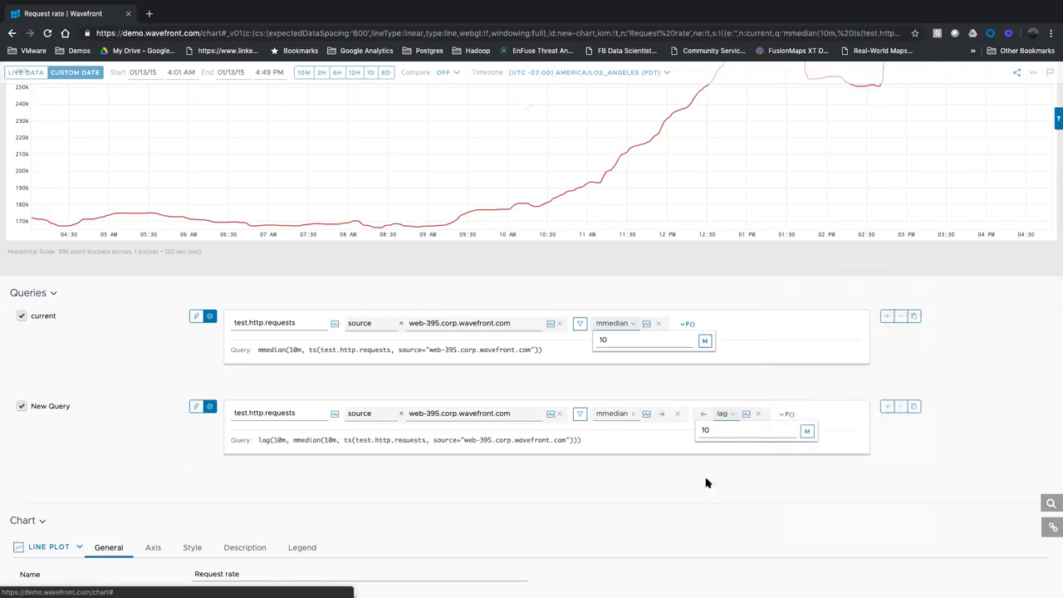
scroll(689, 480, "up", 2)
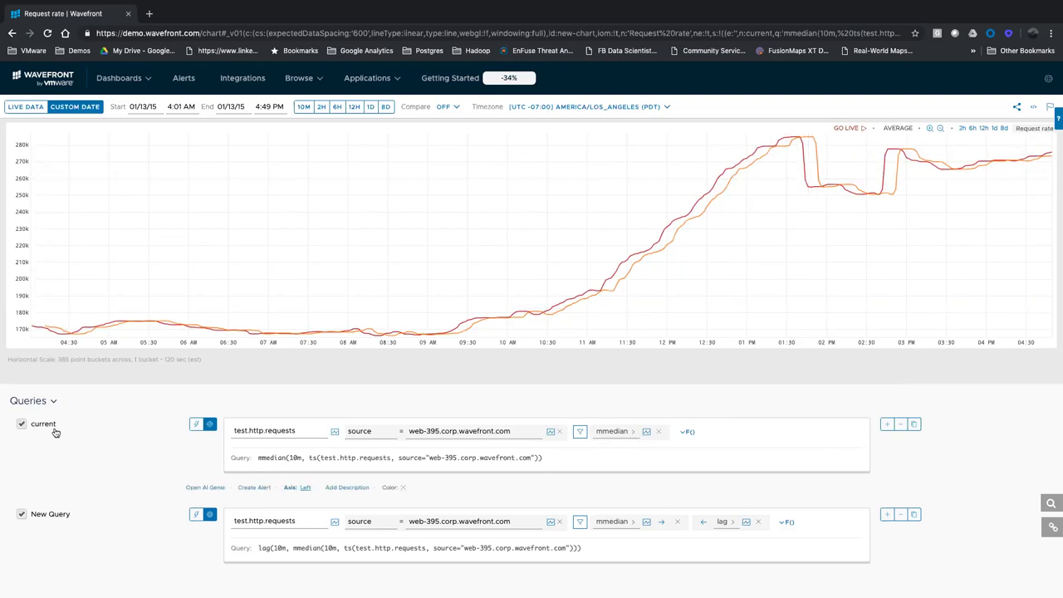
- Rename the duplicated query as lag
left_click(48, 513)
type("lag")
key("Return")
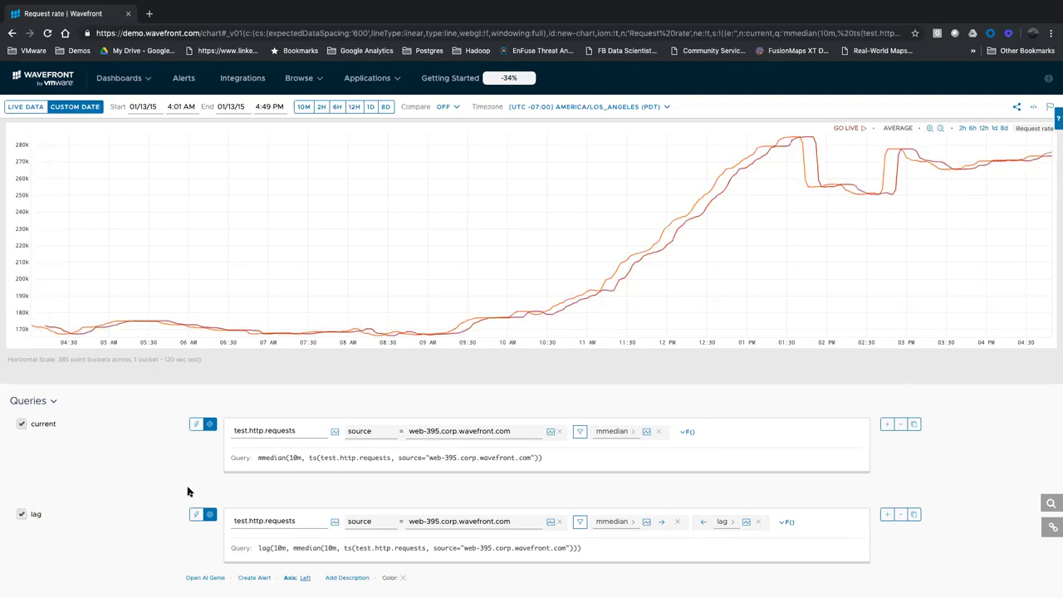
- Add a text-mode query ${current} / ${lag} below the current query and plot it on the right axis
left_click(886, 424)
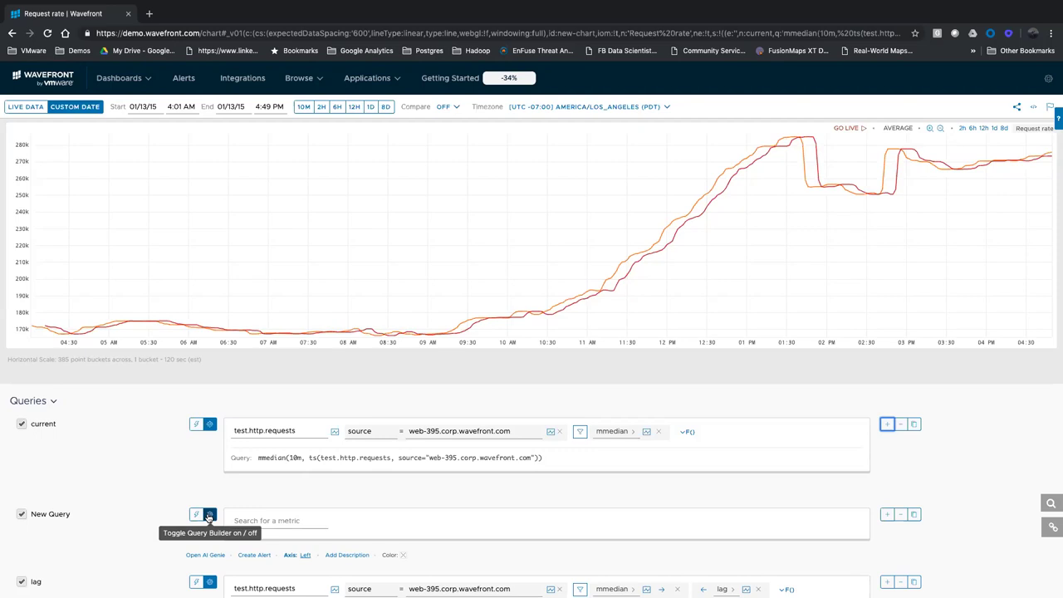
left_click(208, 515)
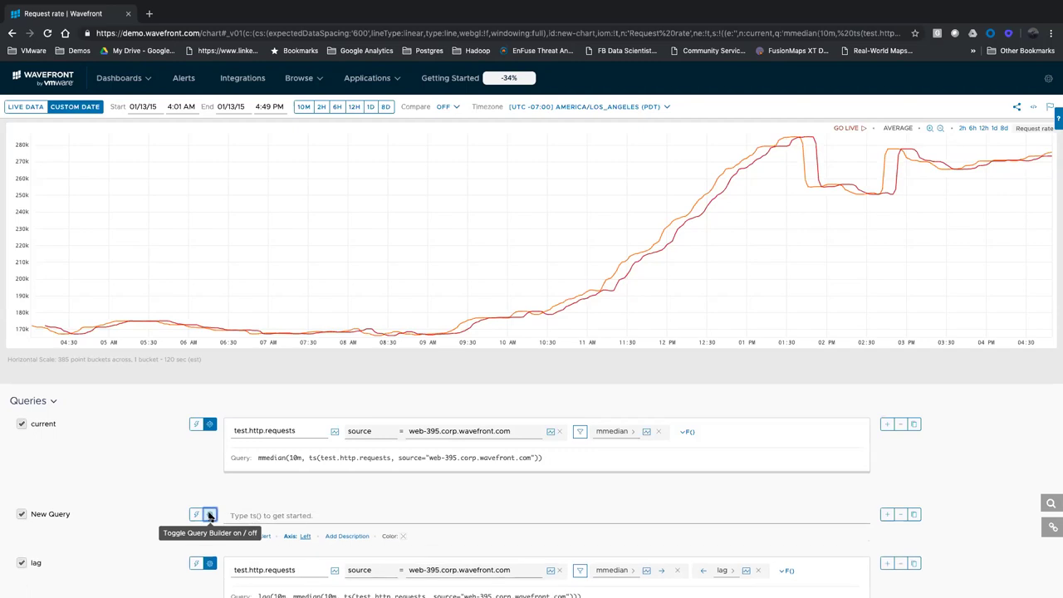
left_click(249, 516)
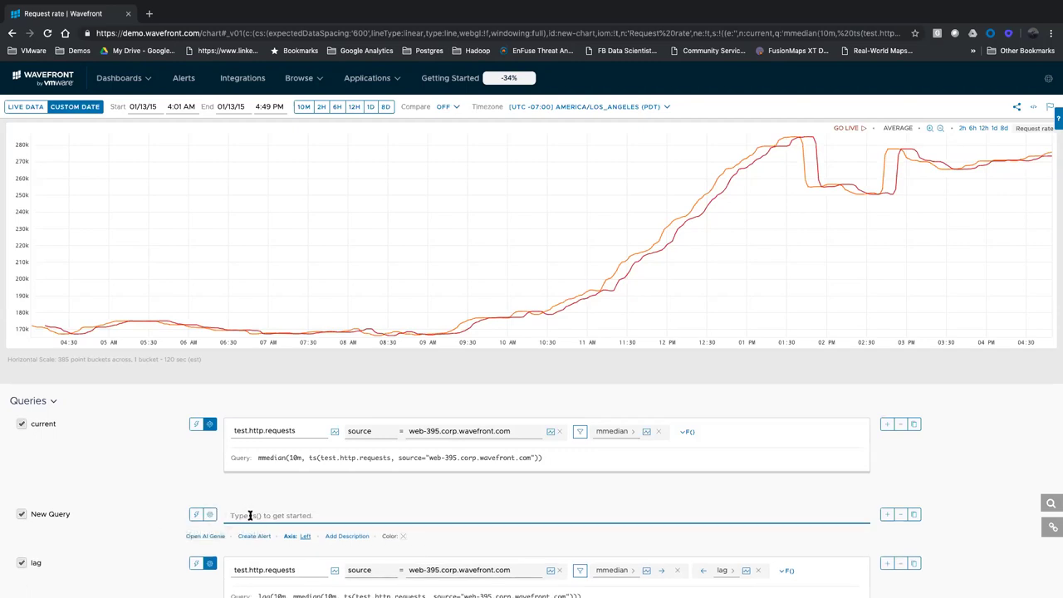
type("${")
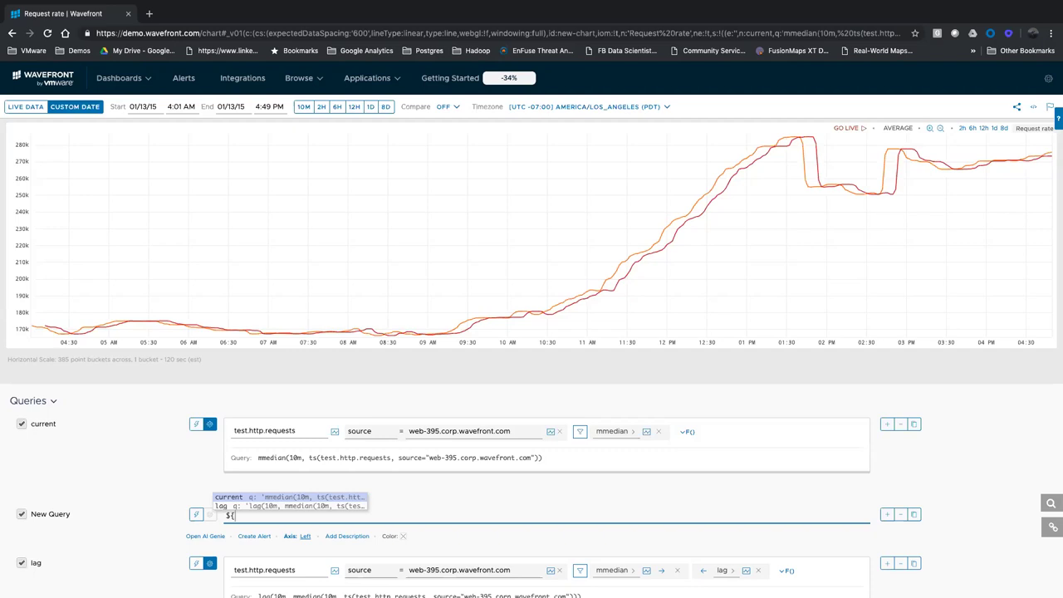
key("Return")
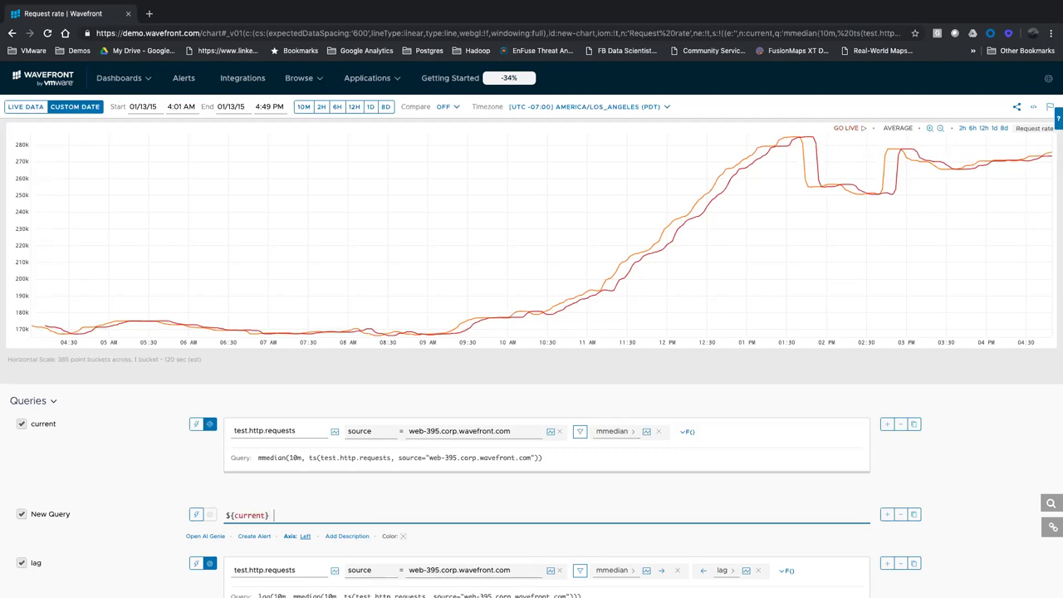
type("/ ${")
key("Down")
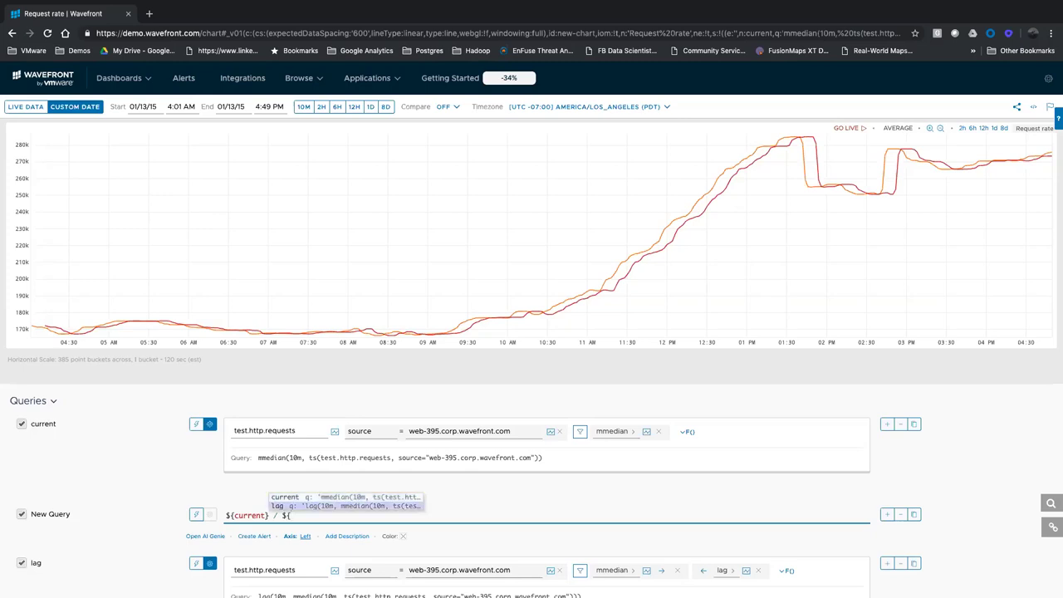
key("Return")
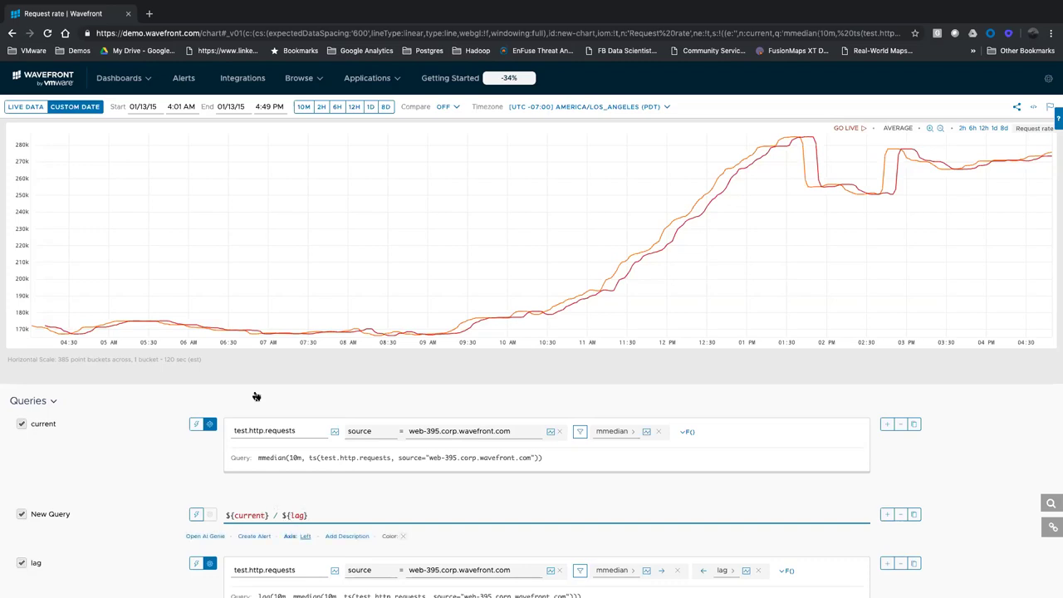
left_click(306, 536)
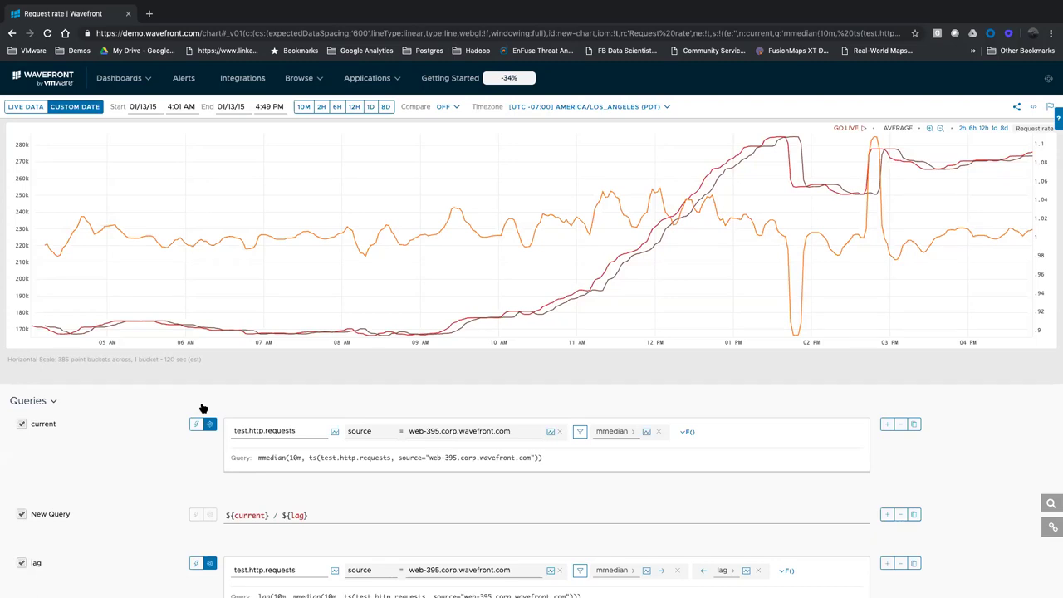
- Hide the current and lag queries so the chart plots only the ratio query
left_click(20, 425)
left_click(22, 563)
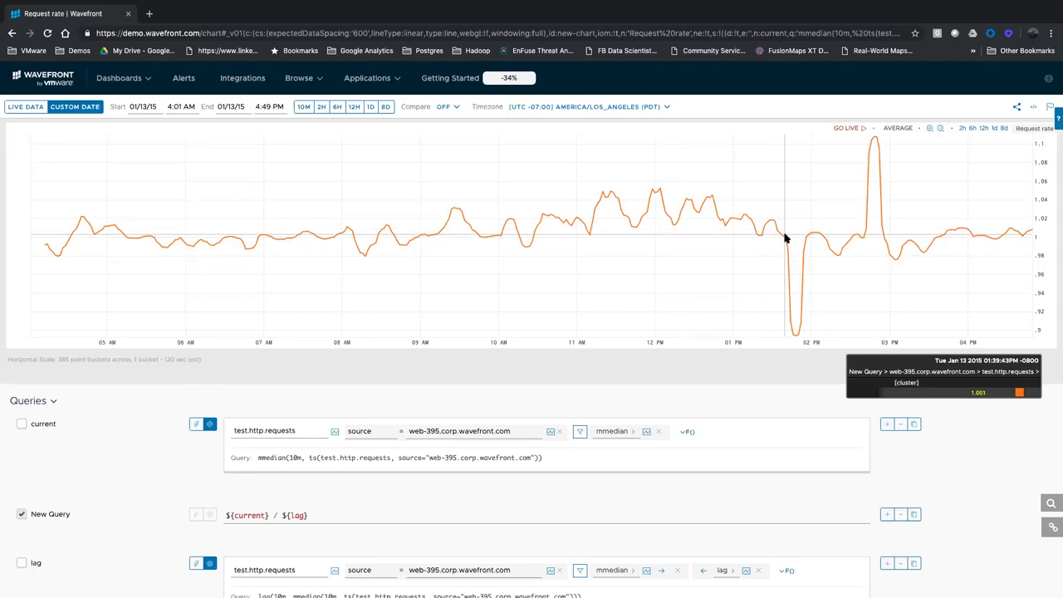
mouse_move(256, 536)
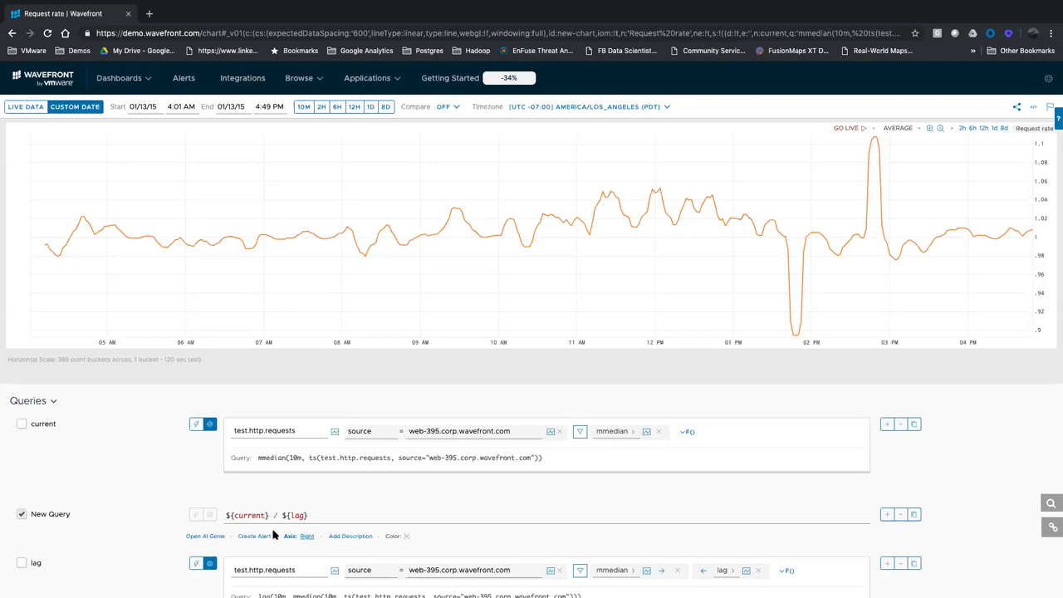
- Start creating a new alert and name it "Latency is High"
left_click(184, 80)
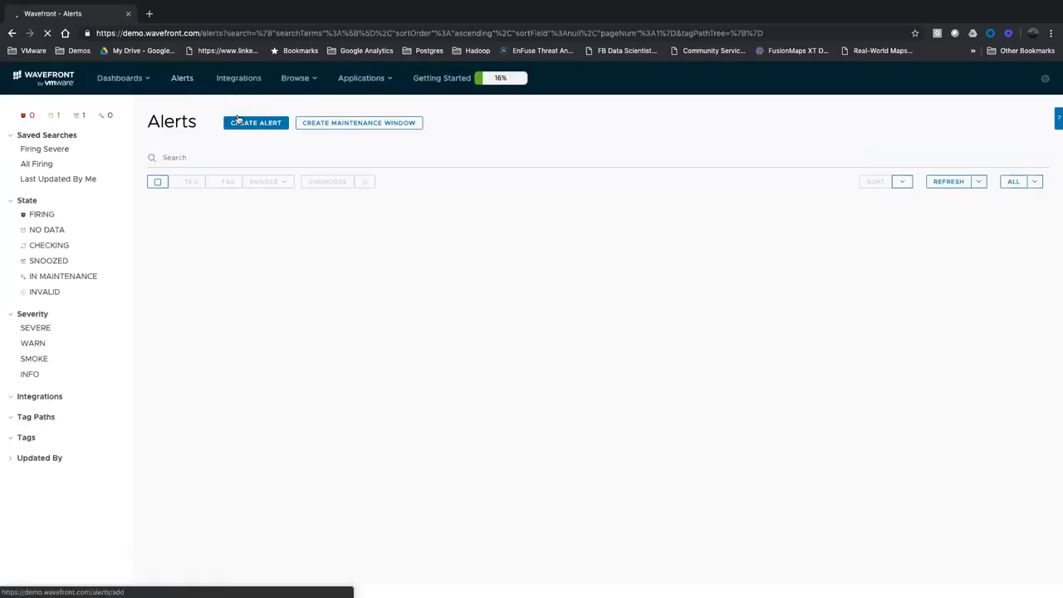
left_click(256, 123)
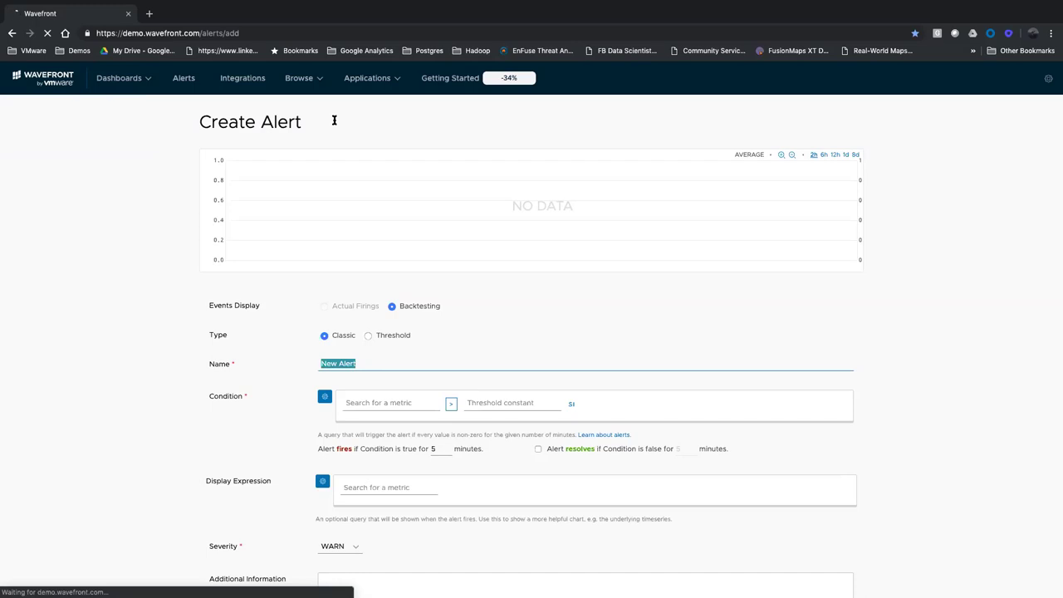
type("Latency is")
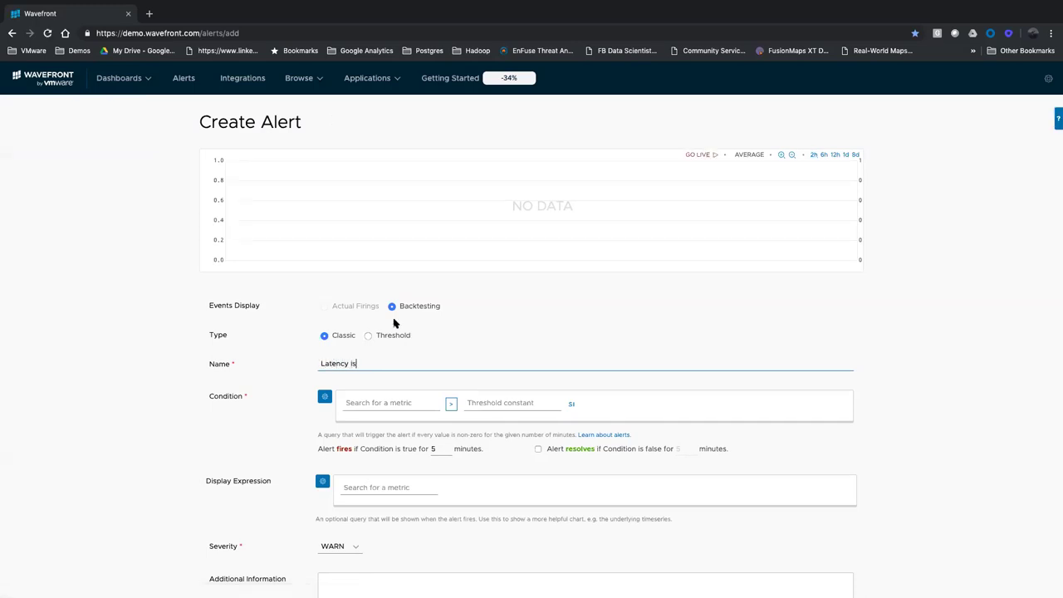
type(" High")
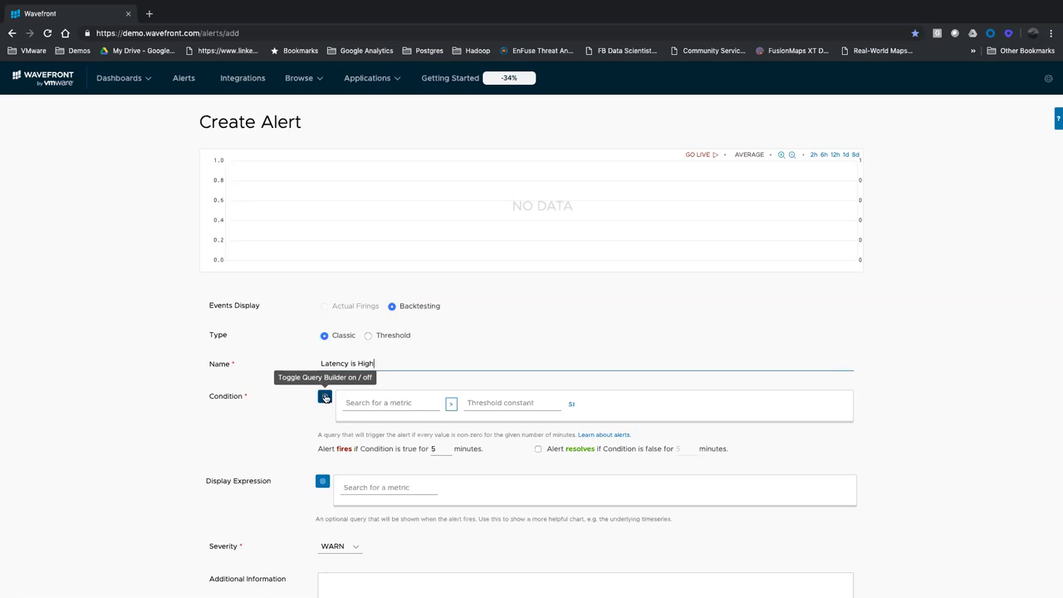
- Set the alert condition's metric to requests.latency in the query builder
left_click(325, 397)
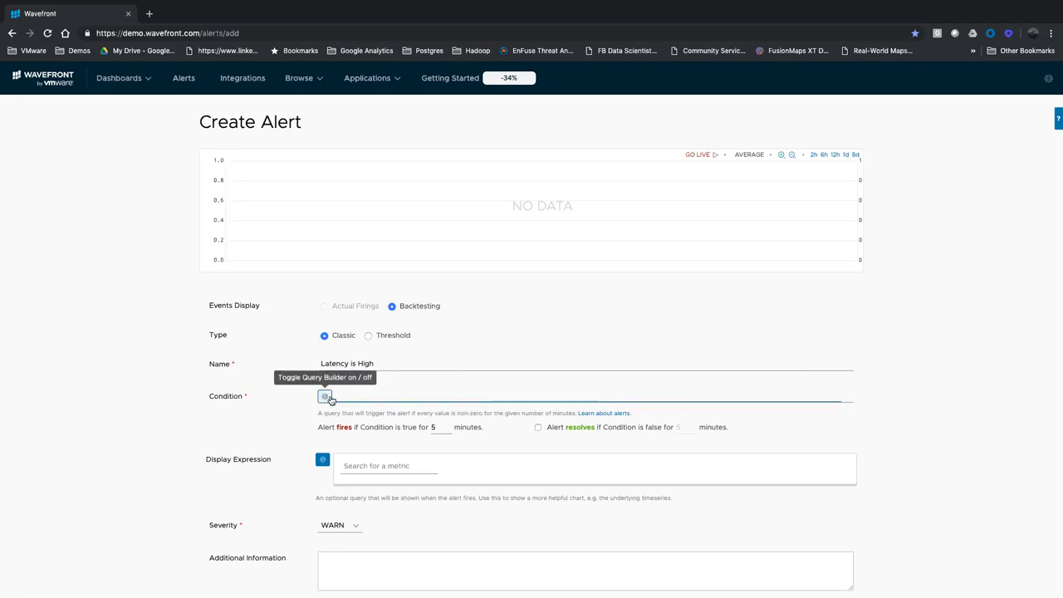
left_click(363, 402)
type("requests")
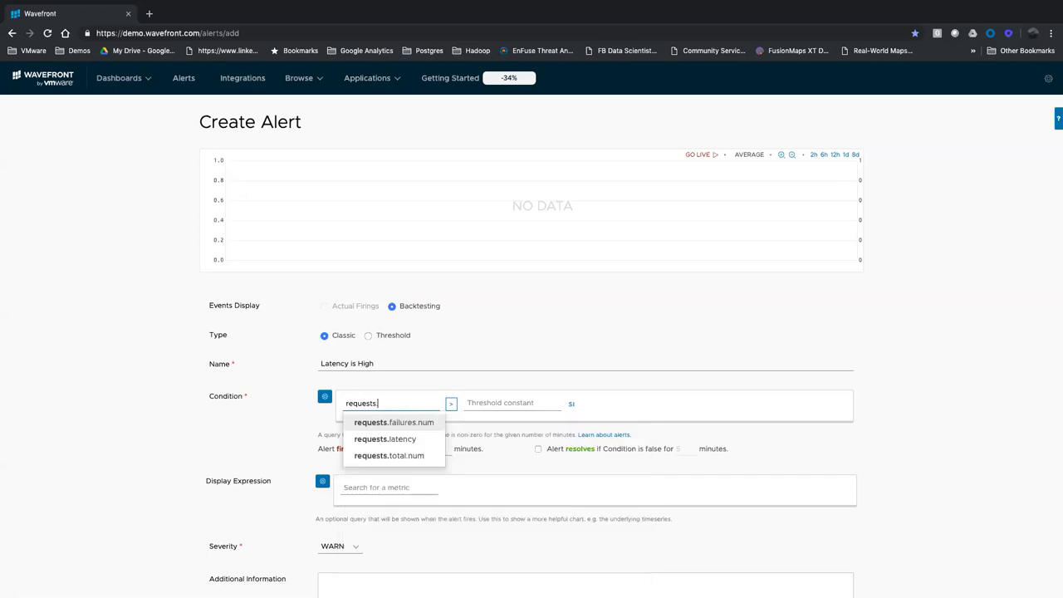
type(".")
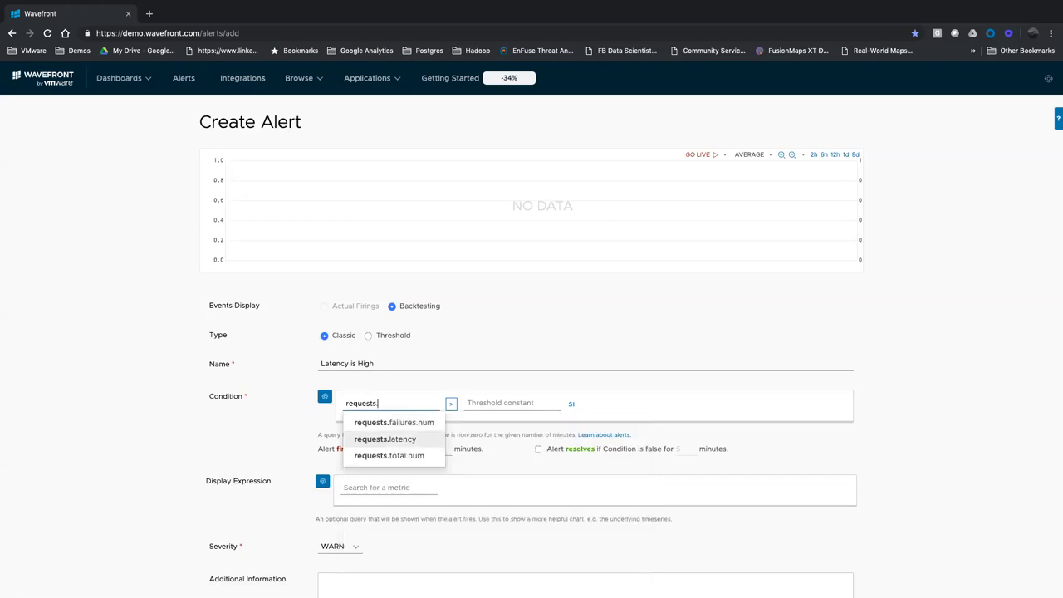
key("Return")
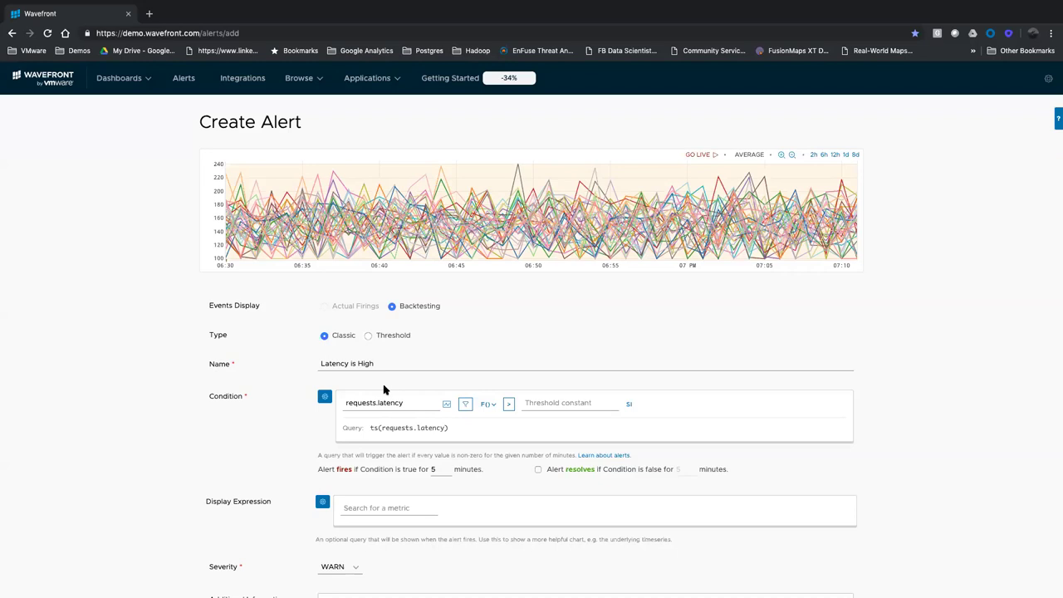
- Change the alert type to Threshold and apply a 10-minute moving maximum (mmax) to the condition
mouse_move(467, 254)
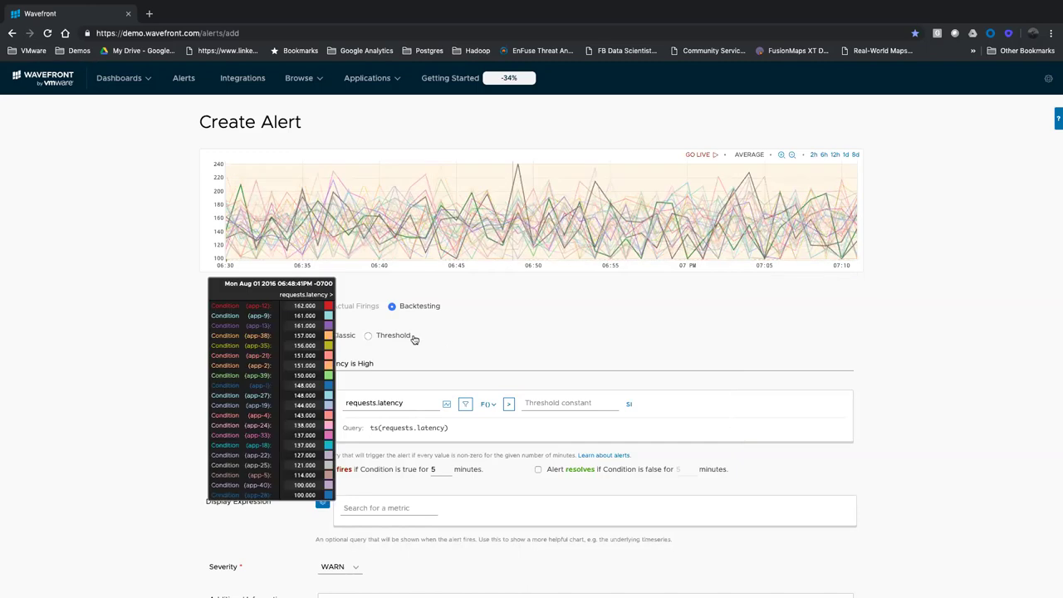
left_click(368, 335)
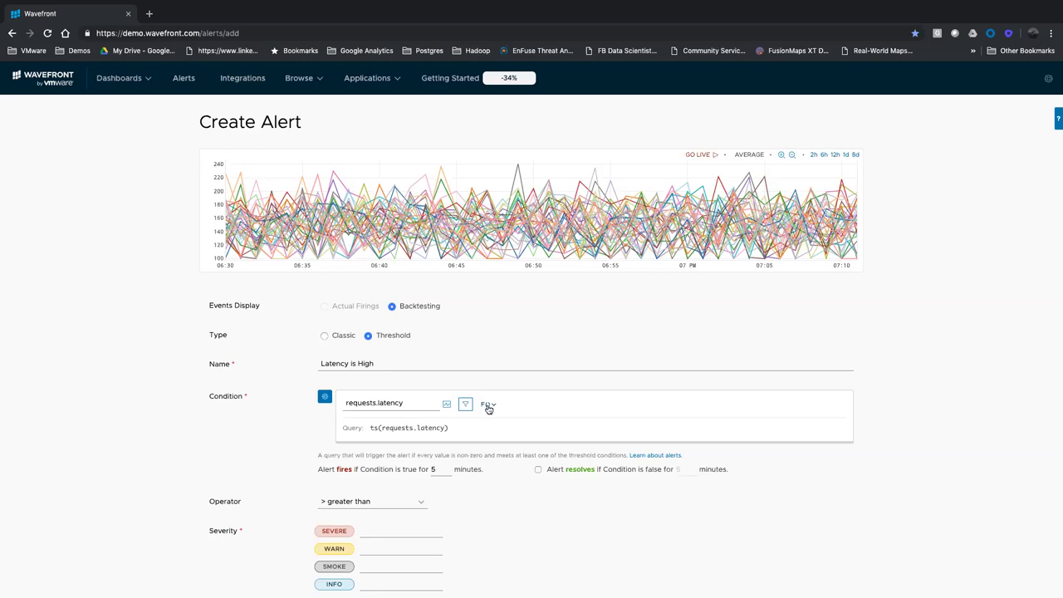
left_click(487, 406)
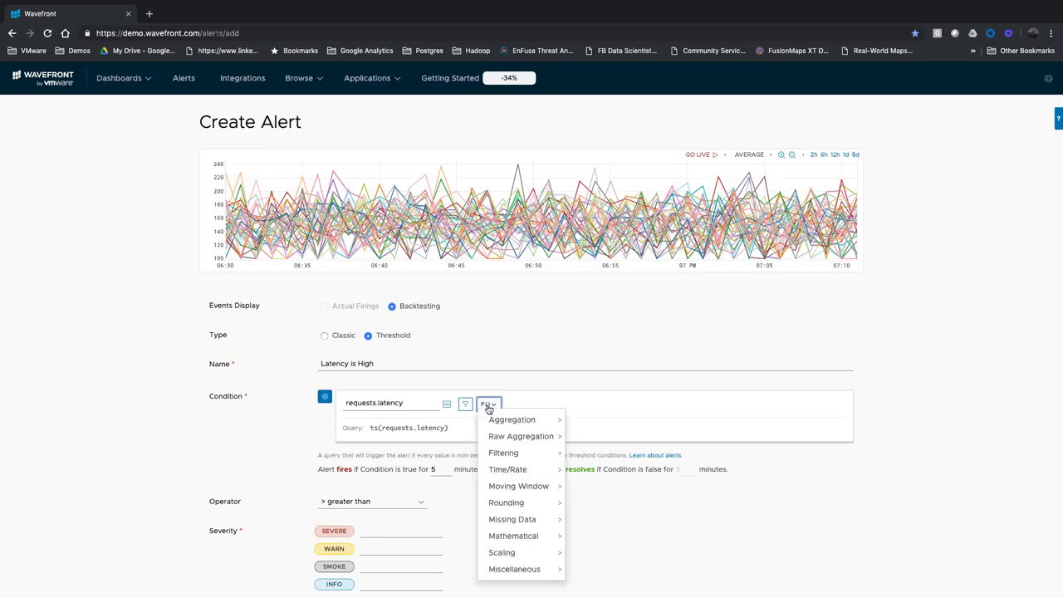
left_click(517, 485)
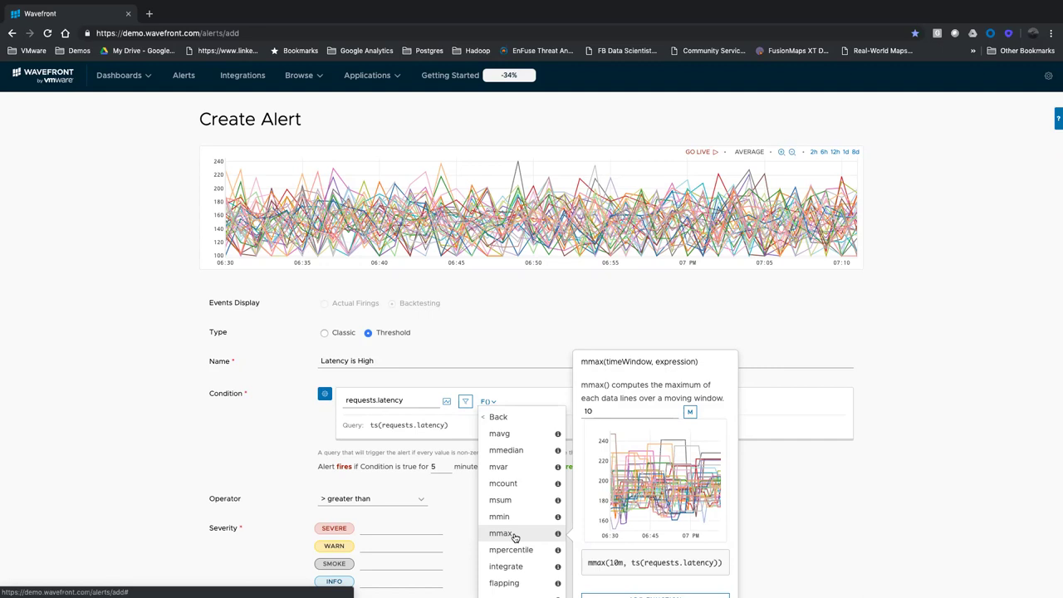
left_click(504, 533)
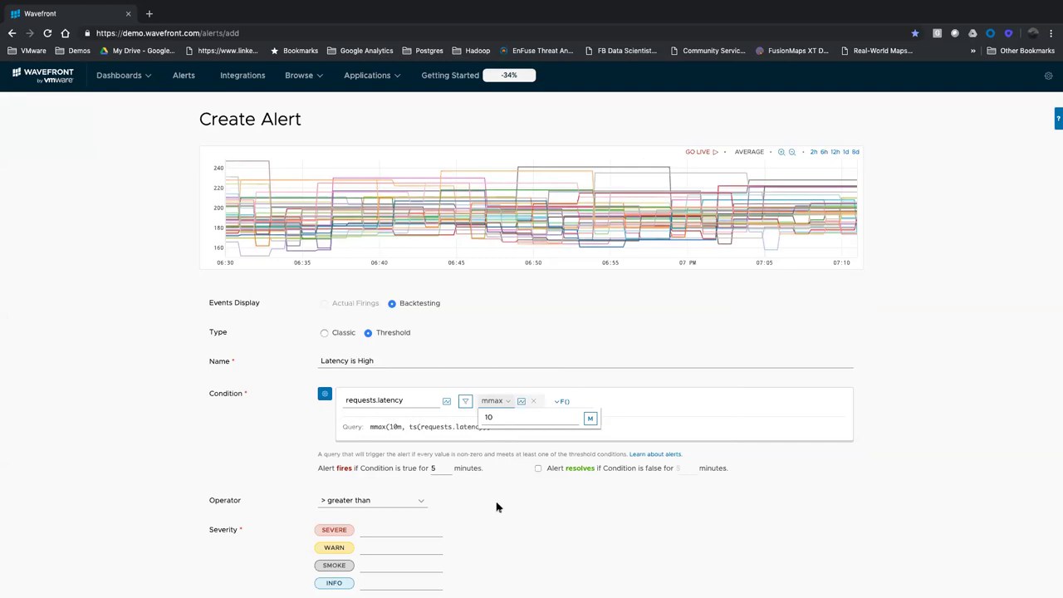
left_click(508, 403)
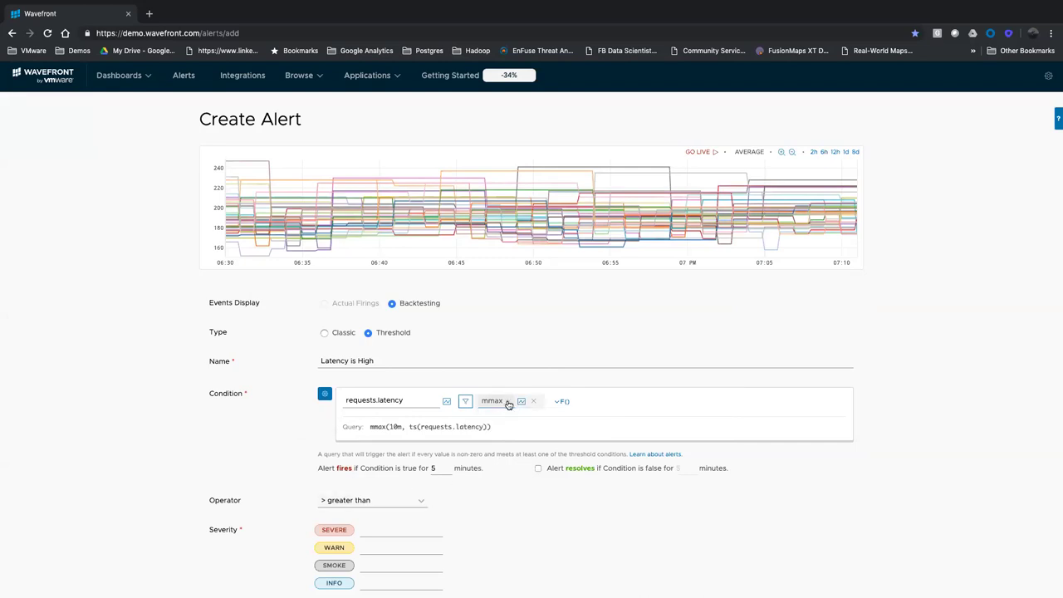
- Set the alert's SEVERE threshold to 250
left_click(383, 530)
type("-20")
key("BackSpace")
key("BackSpace")
key("BackSpace")
type("28")
key("BackSpace")
key("BackSpace")
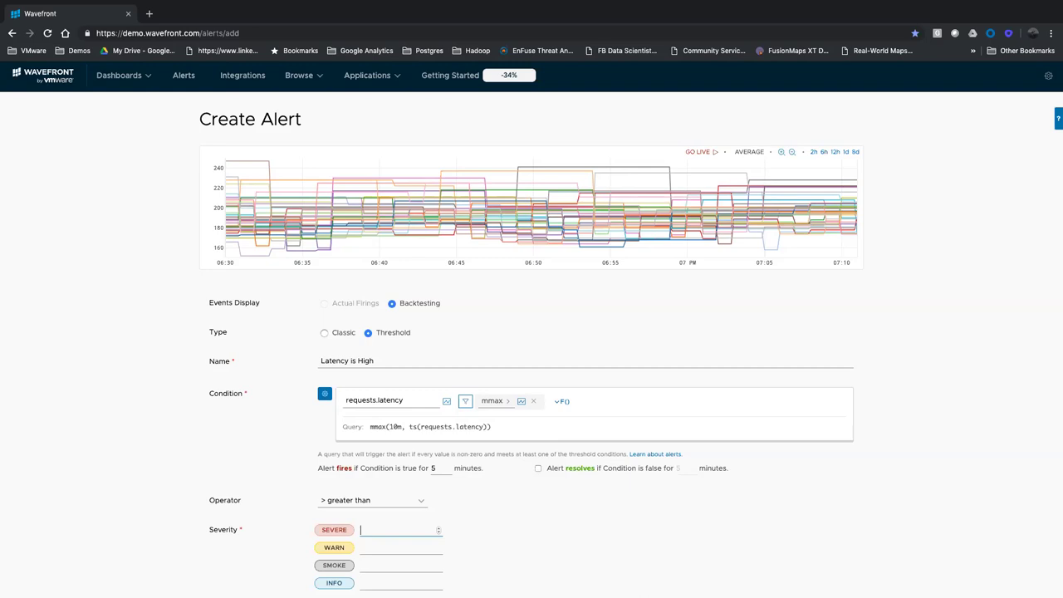
type("250")
left_click(390, 567)
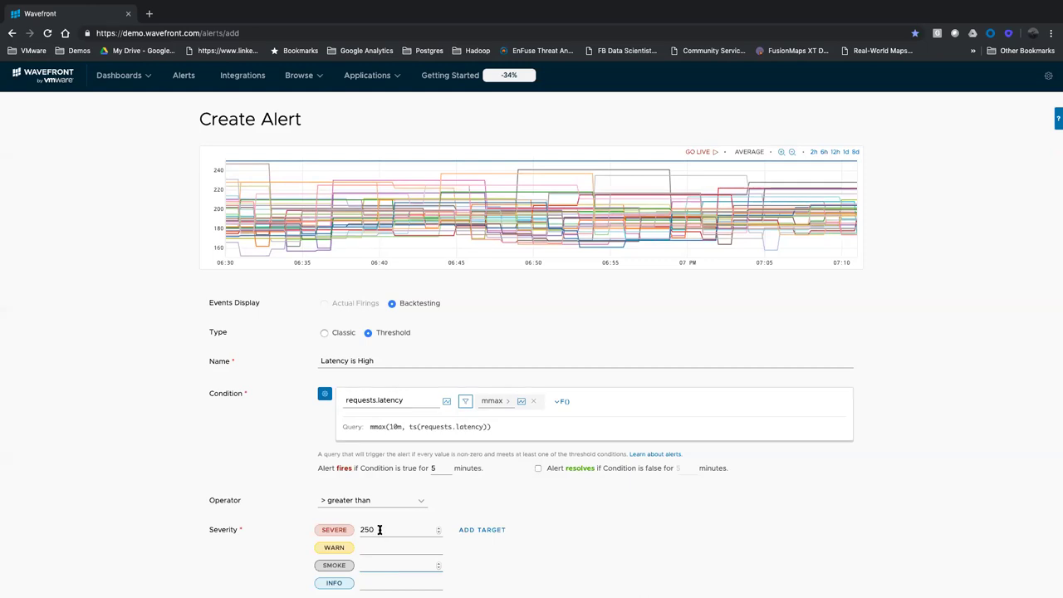
- Compare the 250 threshold with latency over 6 hours and set the preview chart to a 2-hour window
mouse_move(468, 166)
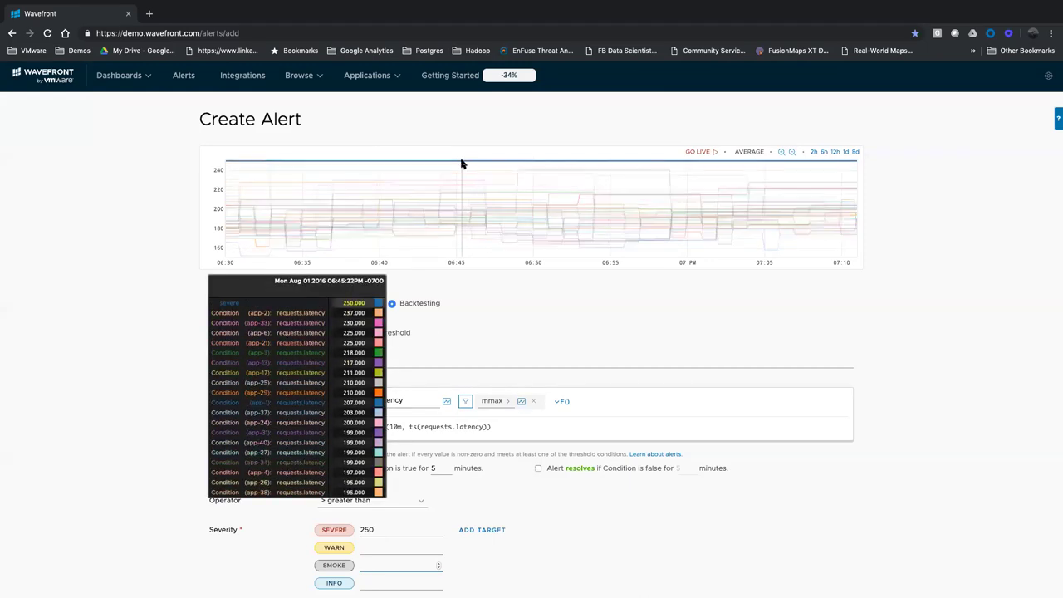
left_click(824, 152)
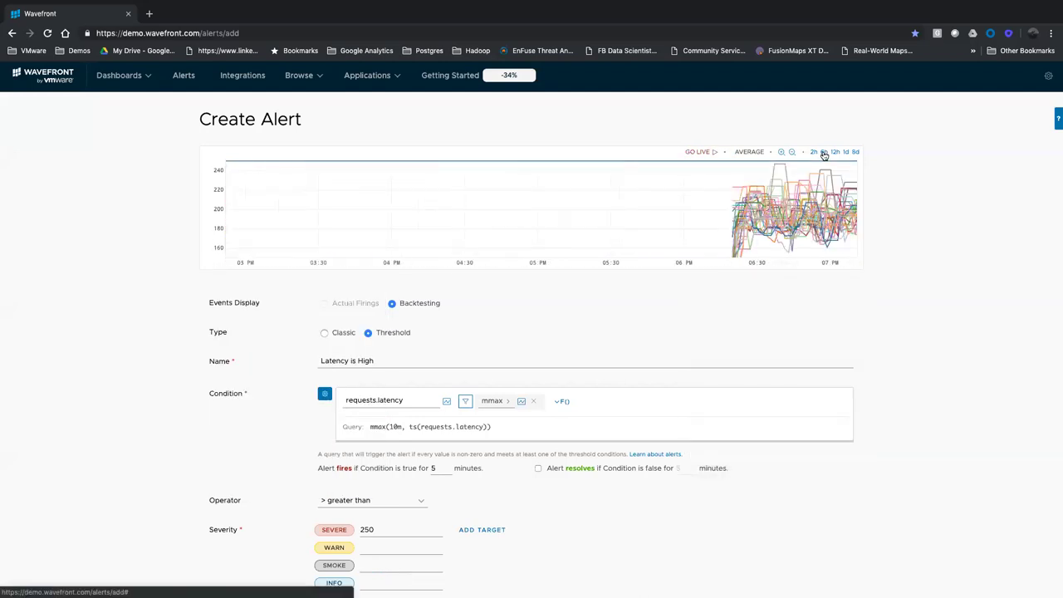
left_click(814, 152)
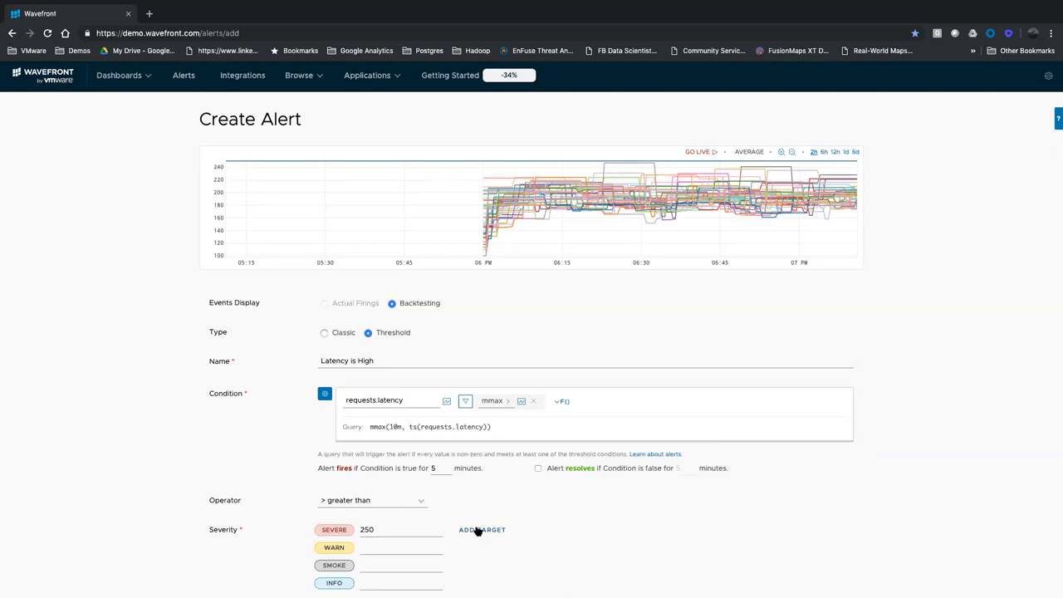
mouse_move(640, 172)
- Add PD - ops as the alert target for the SEVERE severity
left_click(482, 531)
type("P")
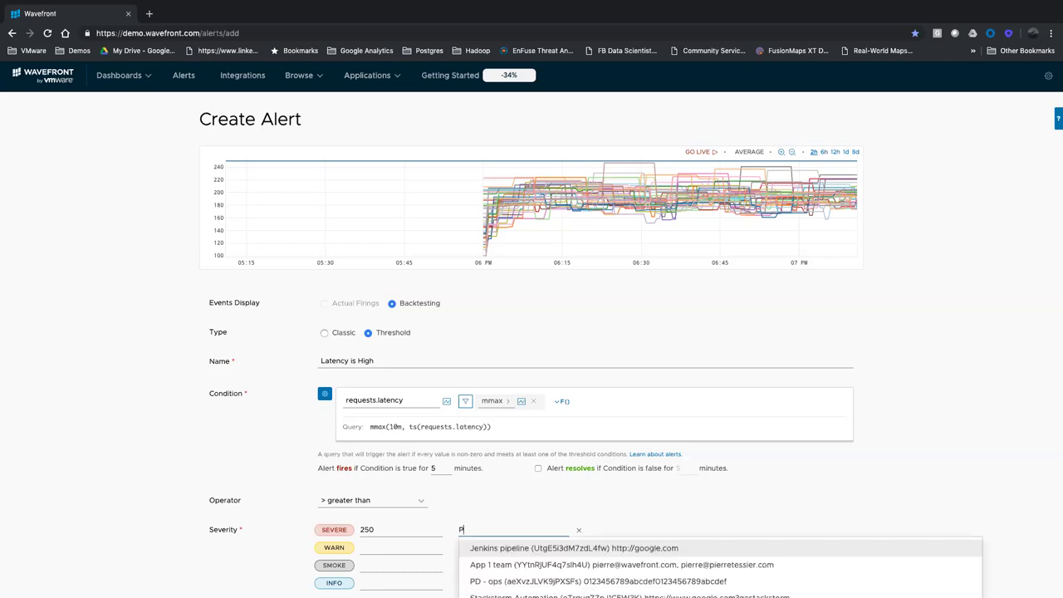
type("D")
key("Return")
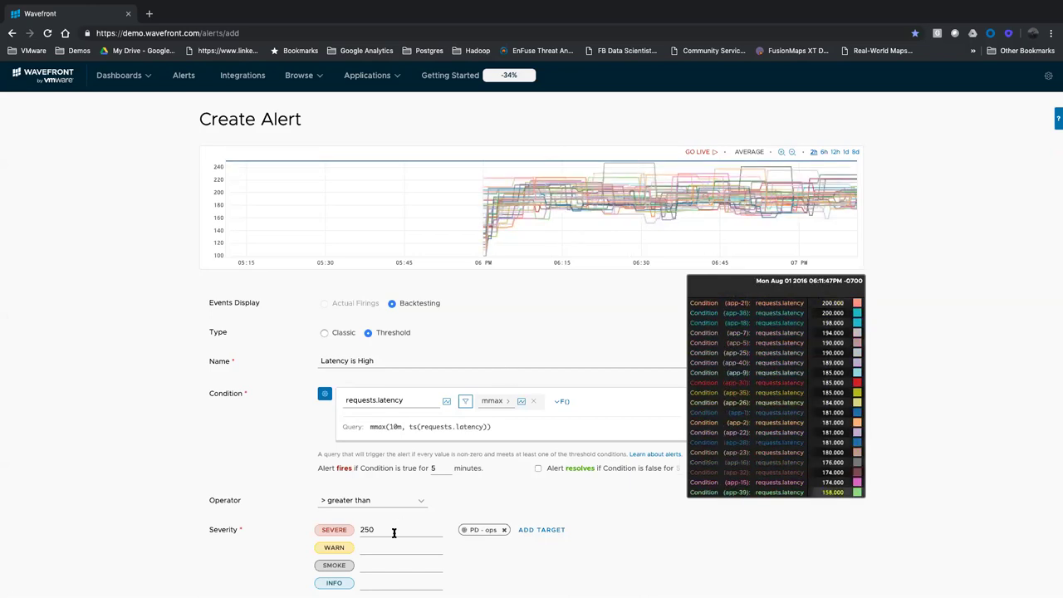
- Set the SMOKE threshold to 240 and add Slack ops-alerts as its alert target
left_click(380, 565)
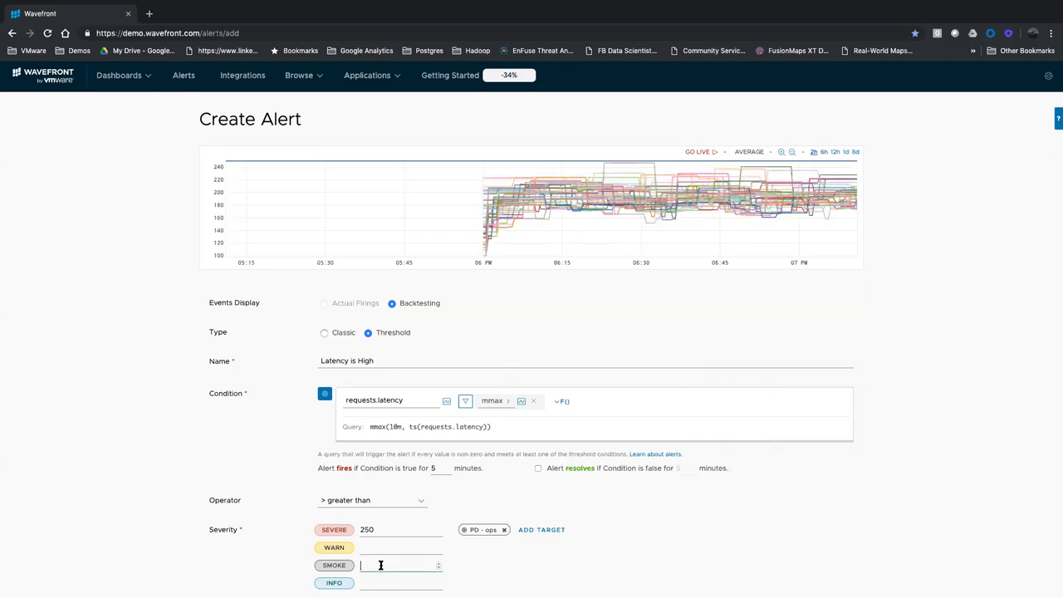
type("240")
left_click(473, 567)
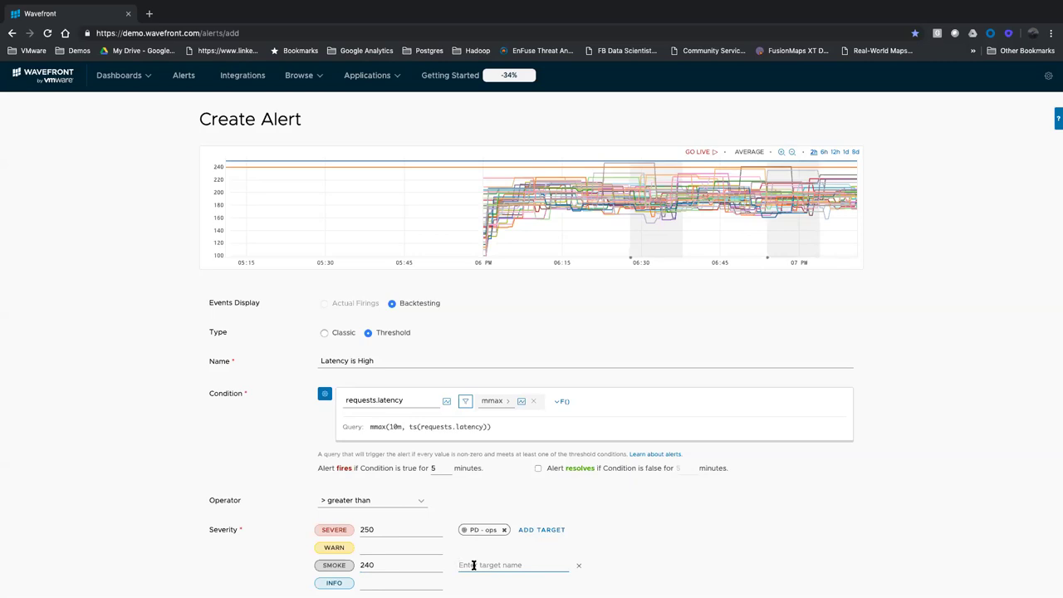
mouse_move(645, 220)
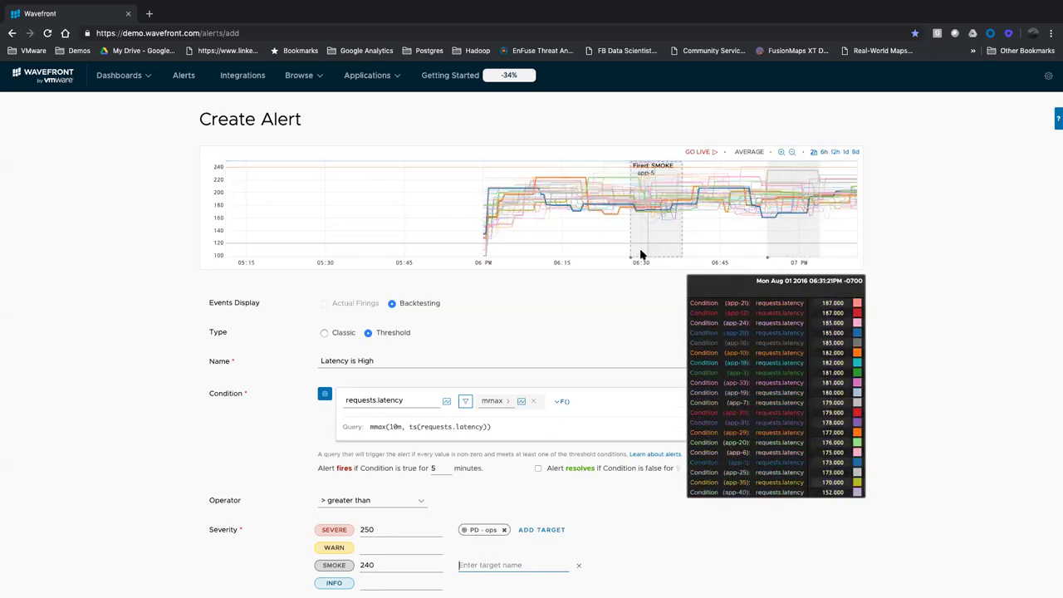
left_click(488, 566)
type("Sl")
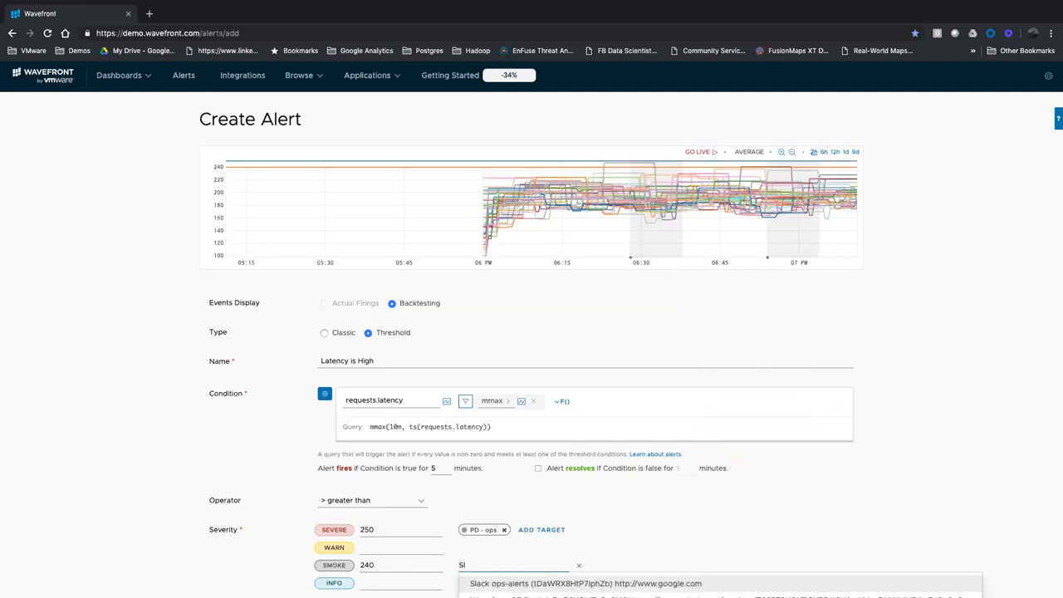
left_click(498, 583)
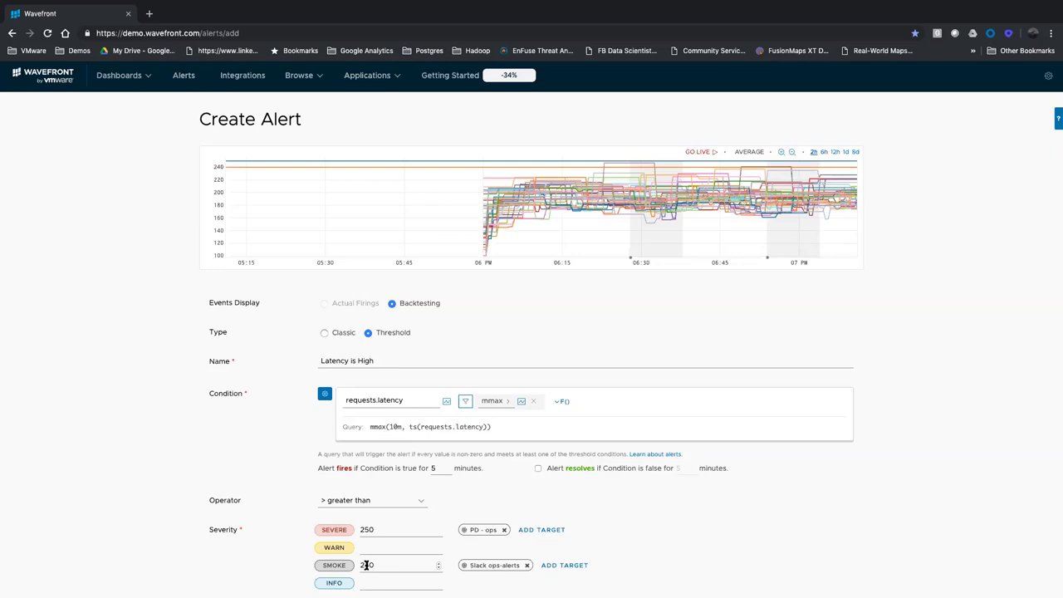
- Review the alert form's severity targets, additional information and tags fields, and the backtesting chart
scroll(651, 558, "down", 1)
scroll(651, 555, "down", 2)
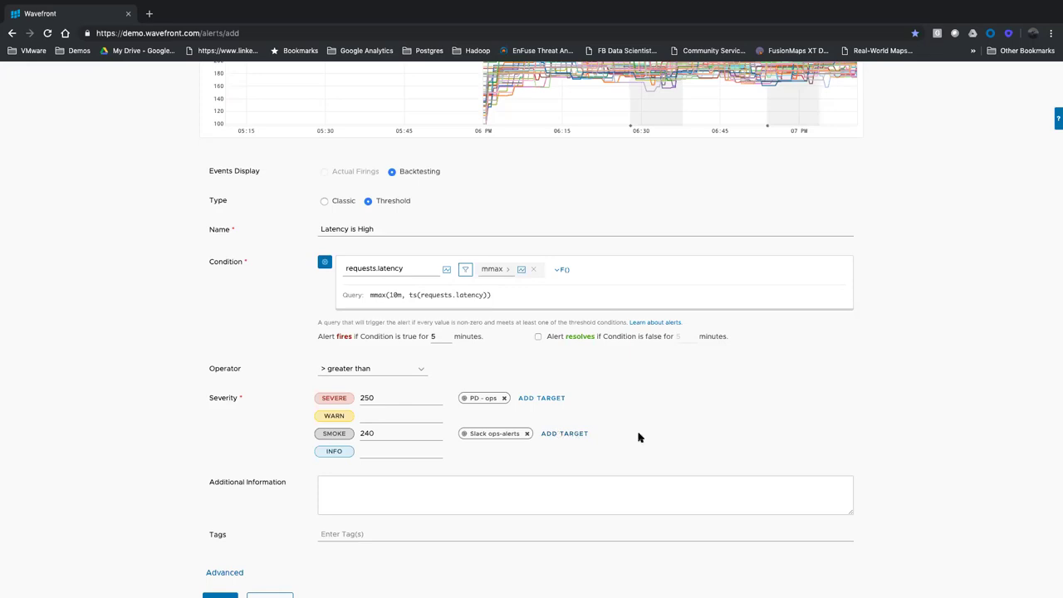
scroll(638, 436, "up", 2)
scroll(640, 435, "down", 2)
scroll(640, 435, "down", 2)
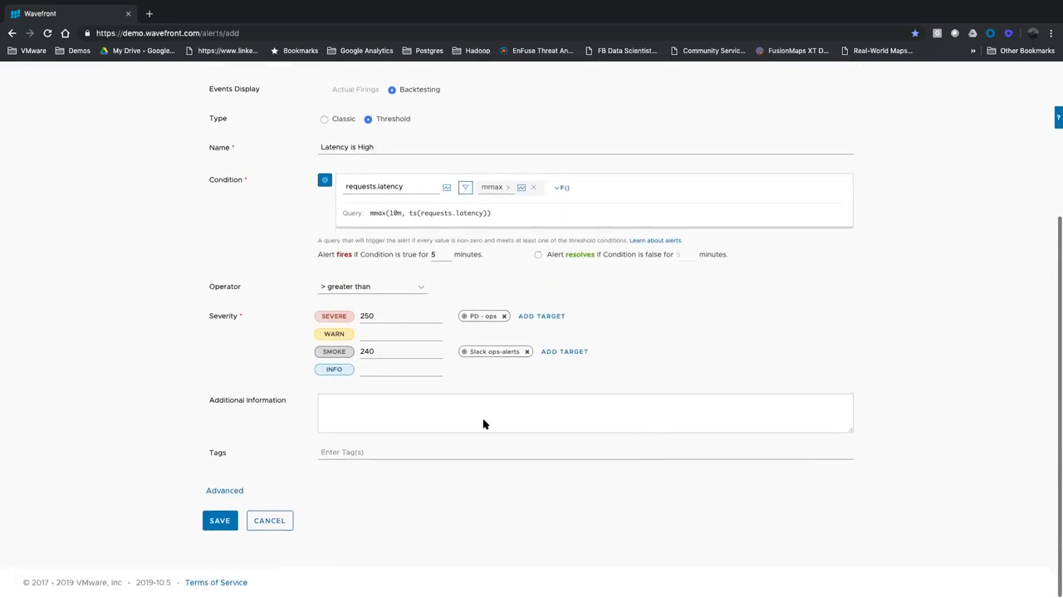
left_click(329, 404)
left_click(335, 451)
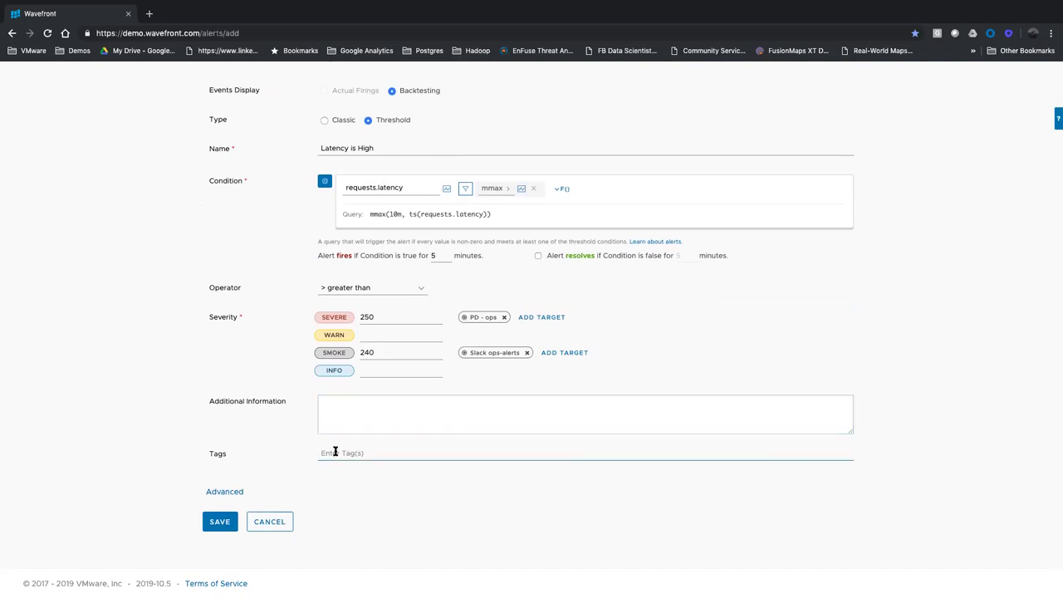
left_click(329, 404)
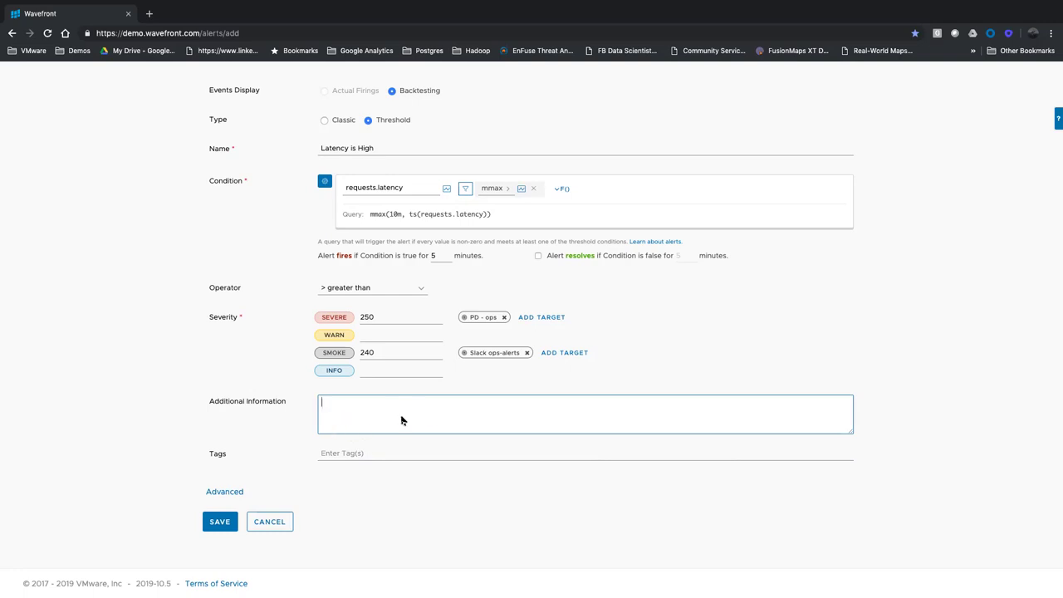
scroll(391, 411, "up", 3)
scroll(391, 412, "up", 3)
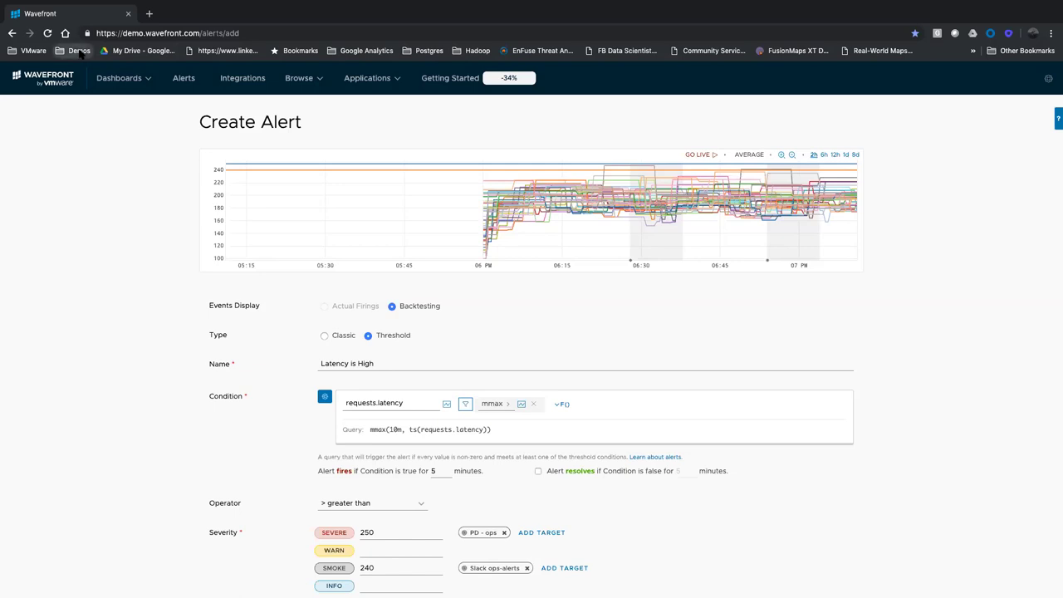
- Open the bookmarked Wavefront Distributed Tracing demo page
left_click(80, 52)
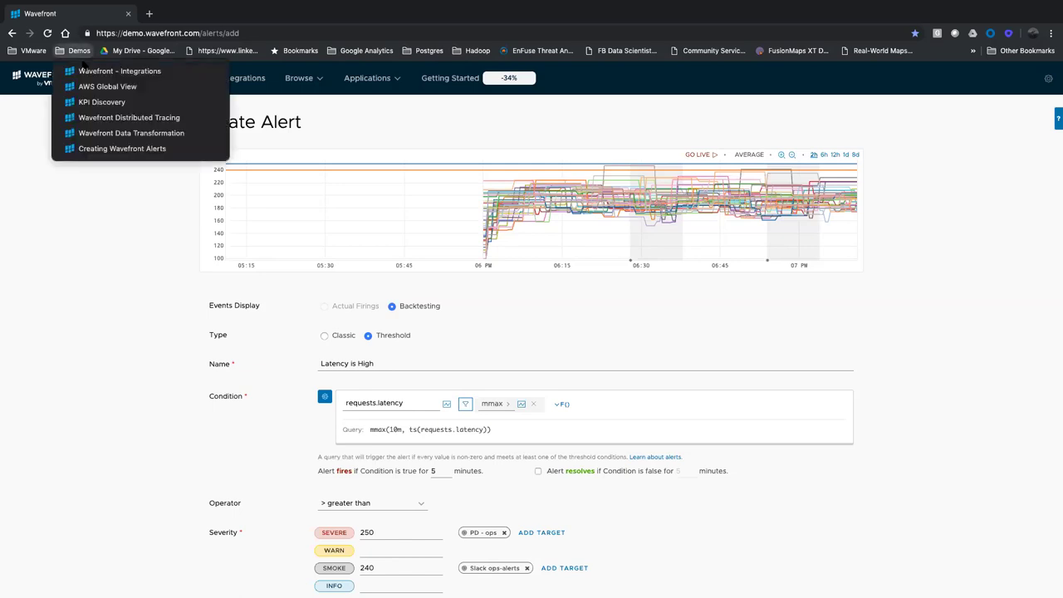
left_click(131, 118)
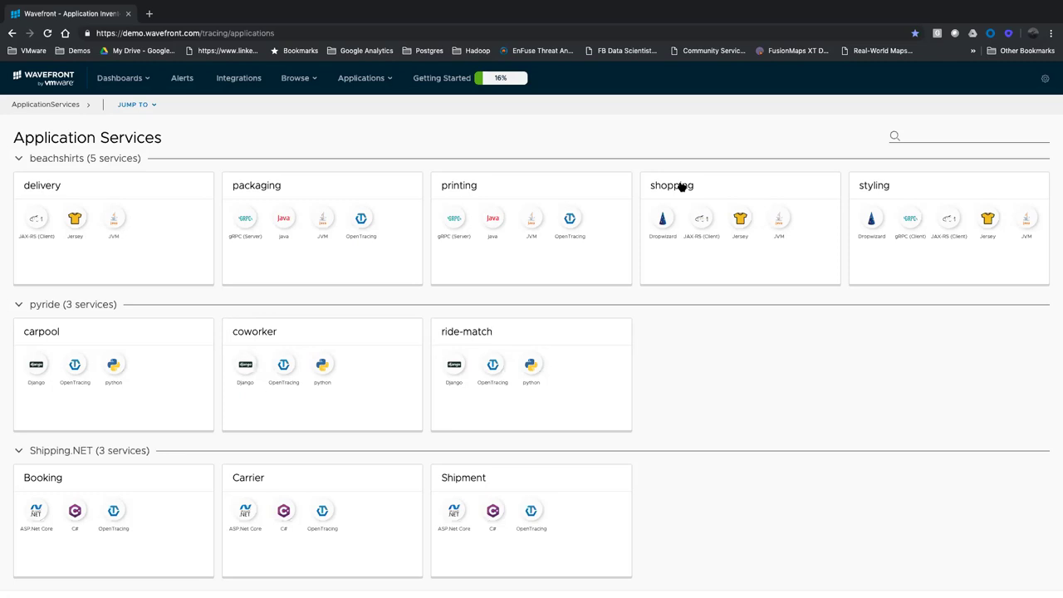
- Open the dashboard of the shopping service in the beachshirts application
left_click(679, 186)
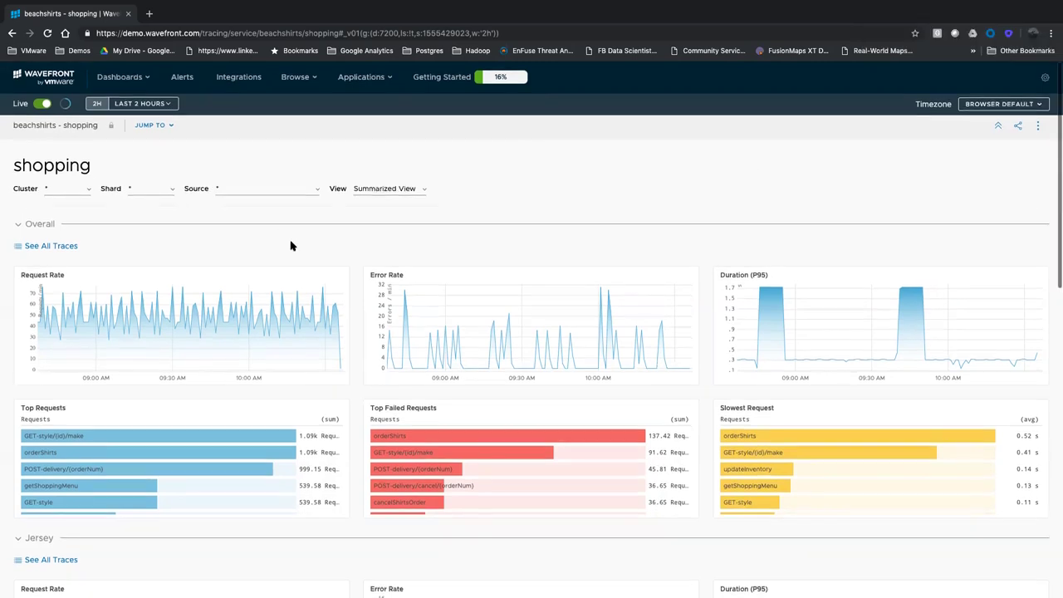
scroll(292, 241, "down", 1)
scroll(292, 246, "down", 2)
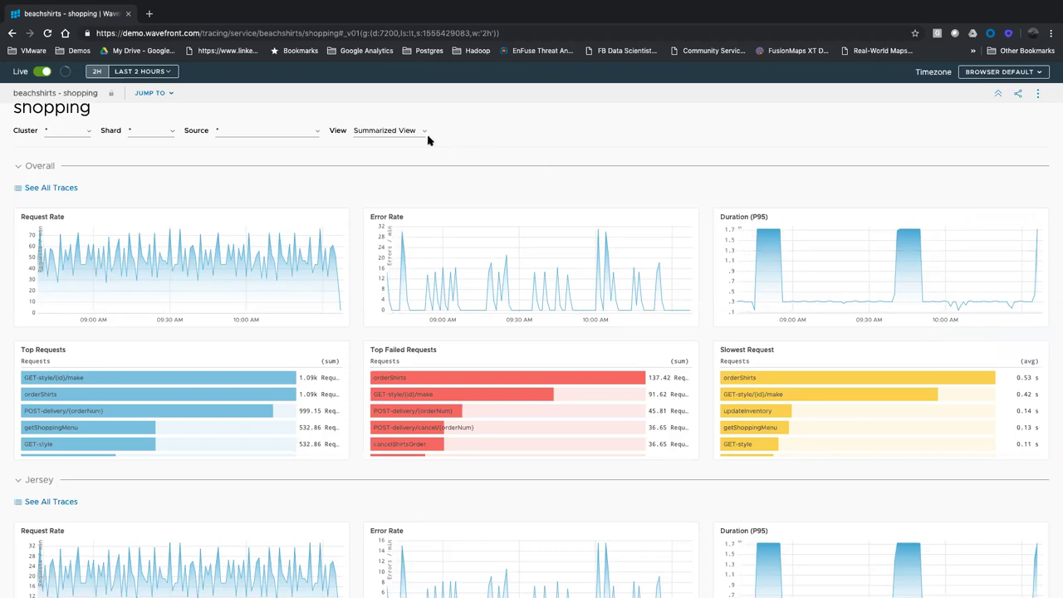
- Check the available Cluster, Shard and Source filter options, and set the dashboard's View to Detailed View
left_click(70, 131)
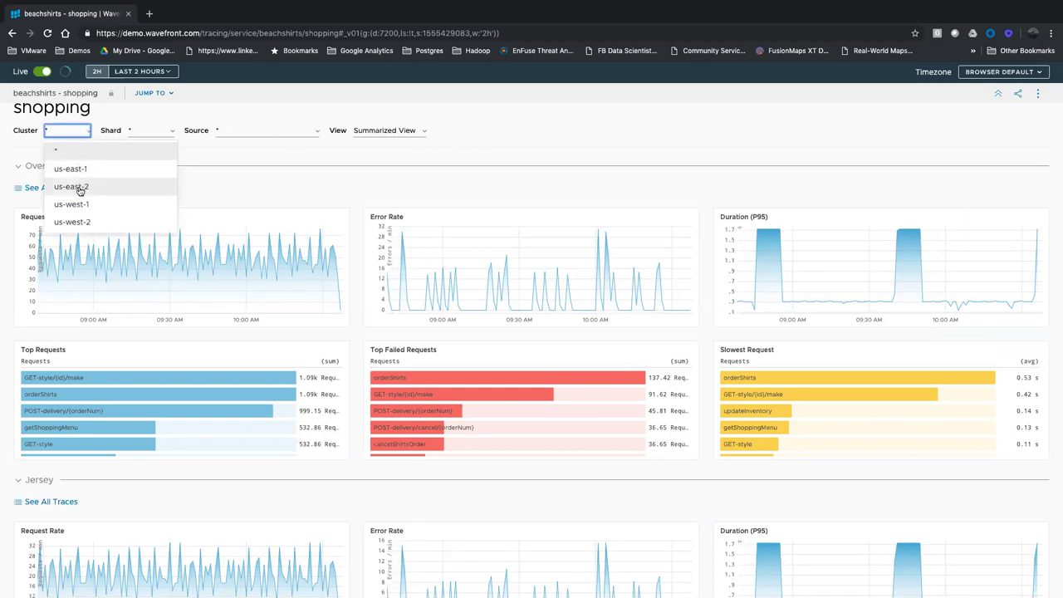
left_click(154, 132)
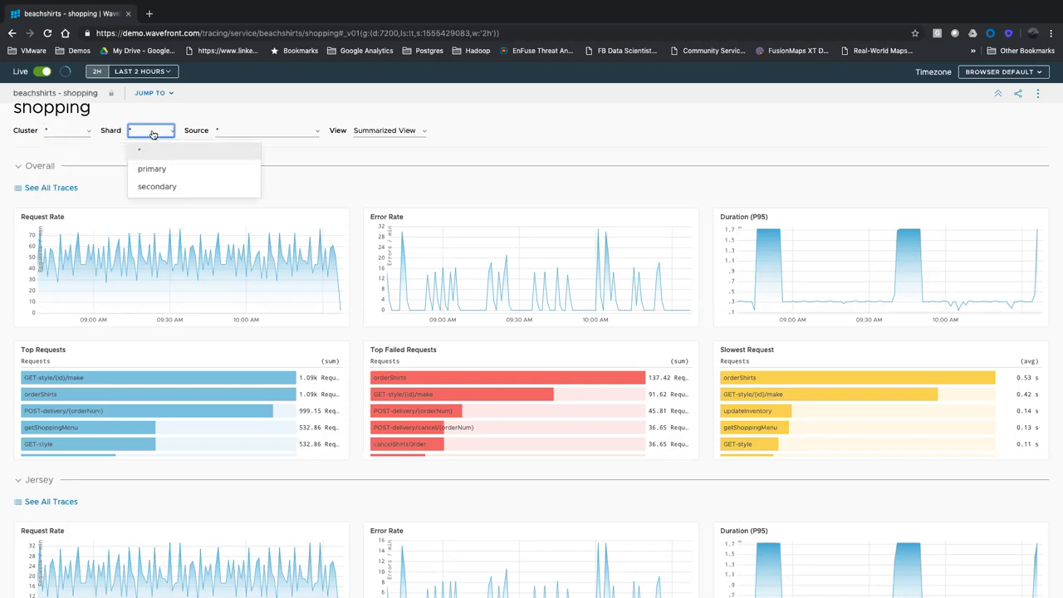
left_click(241, 134)
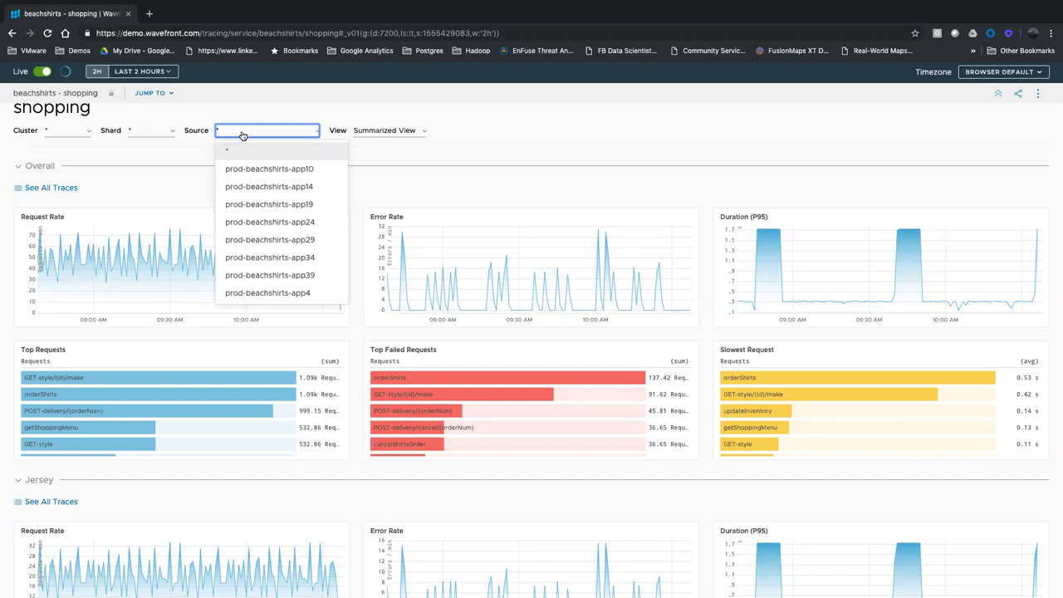
left_click(378, 131)
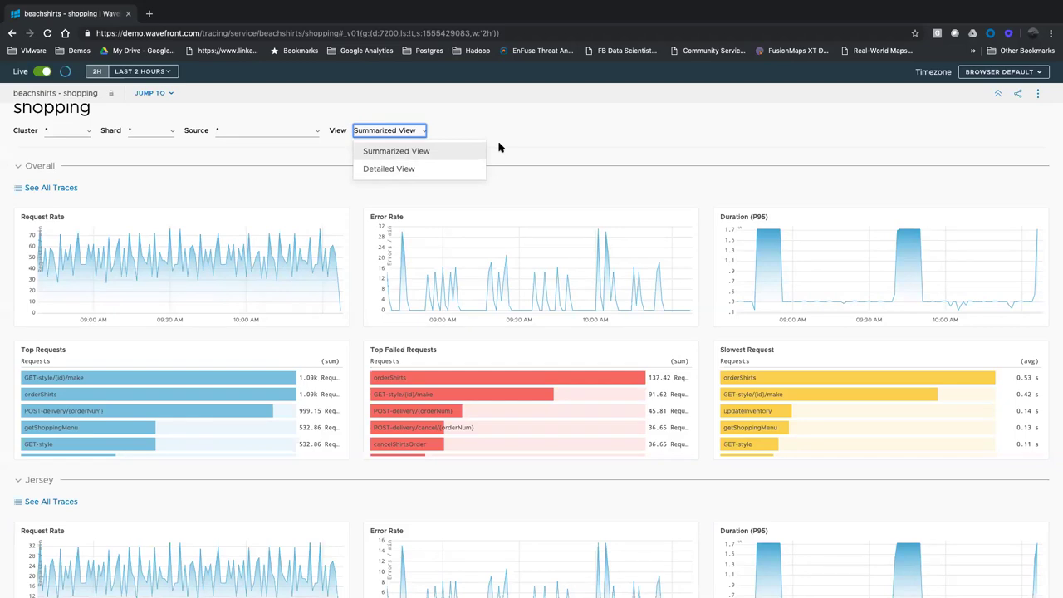
left_click(389, 168)
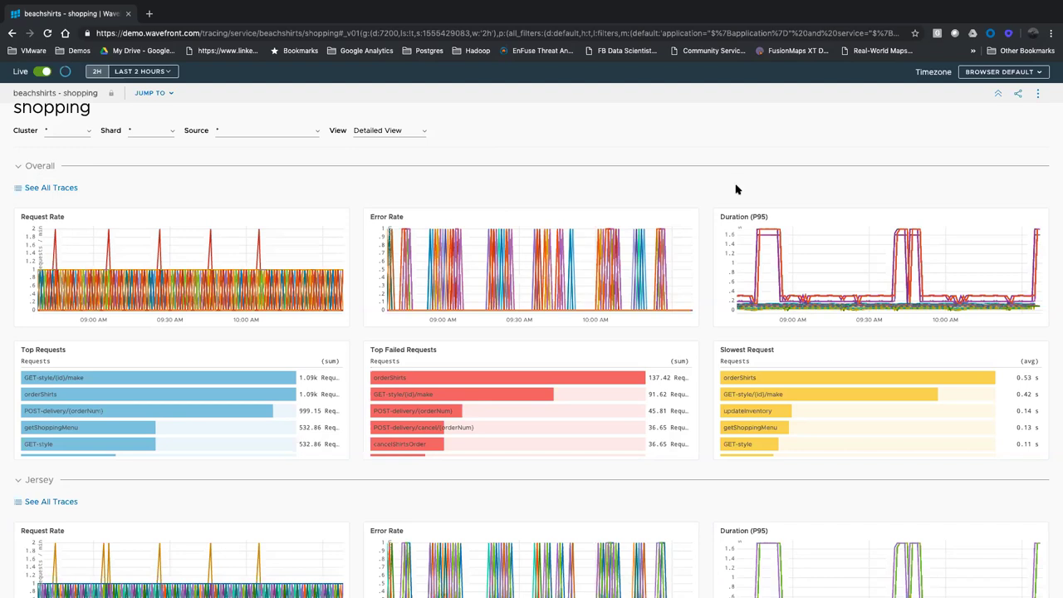
- Zoom the Overall Duration (P95) chart to about 09:36–09:54 AM and sync that time range across the dashboard
mouse_move(612, 275)
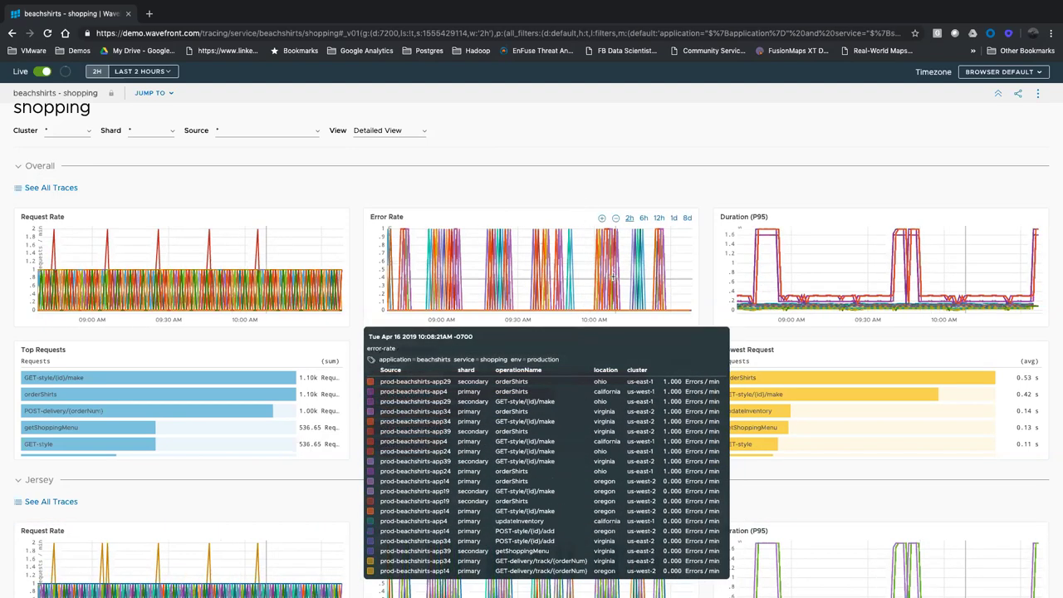
mouse_move(764, 284)
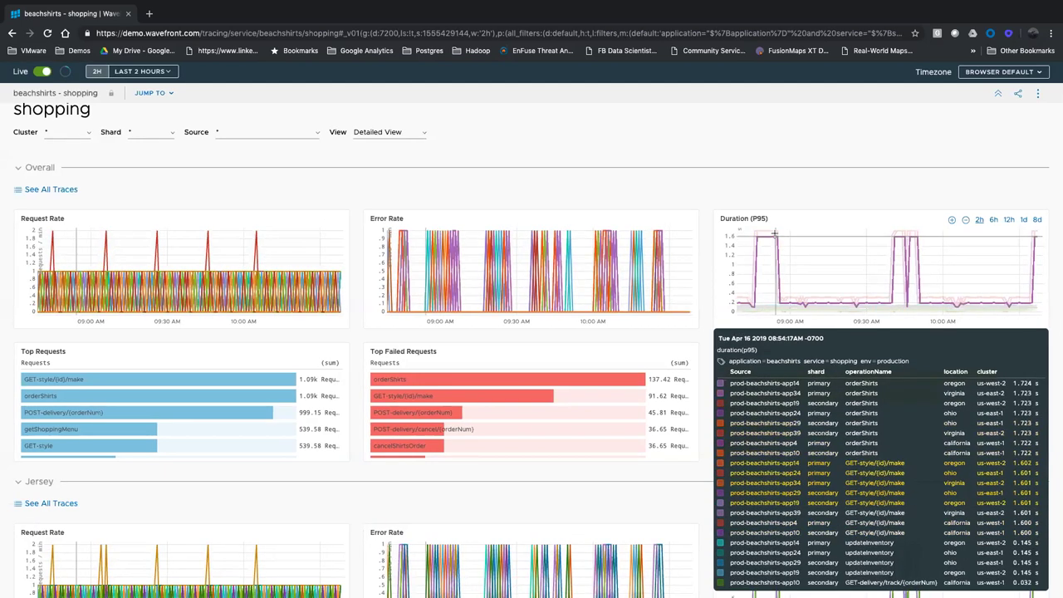
scroll(777, 266, "down", 1)
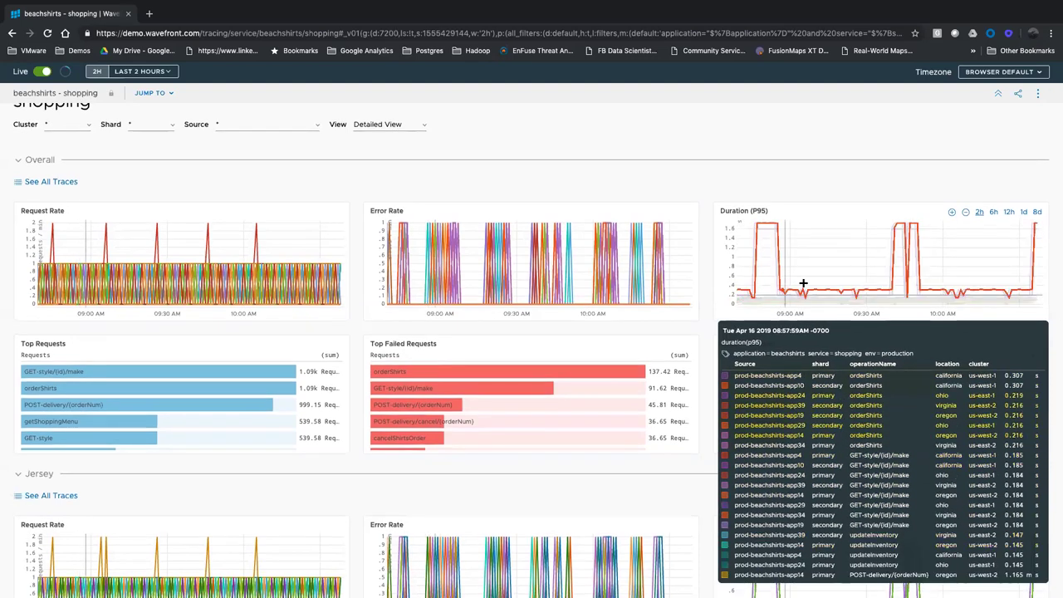
scroll(886, 276, "down", 1)
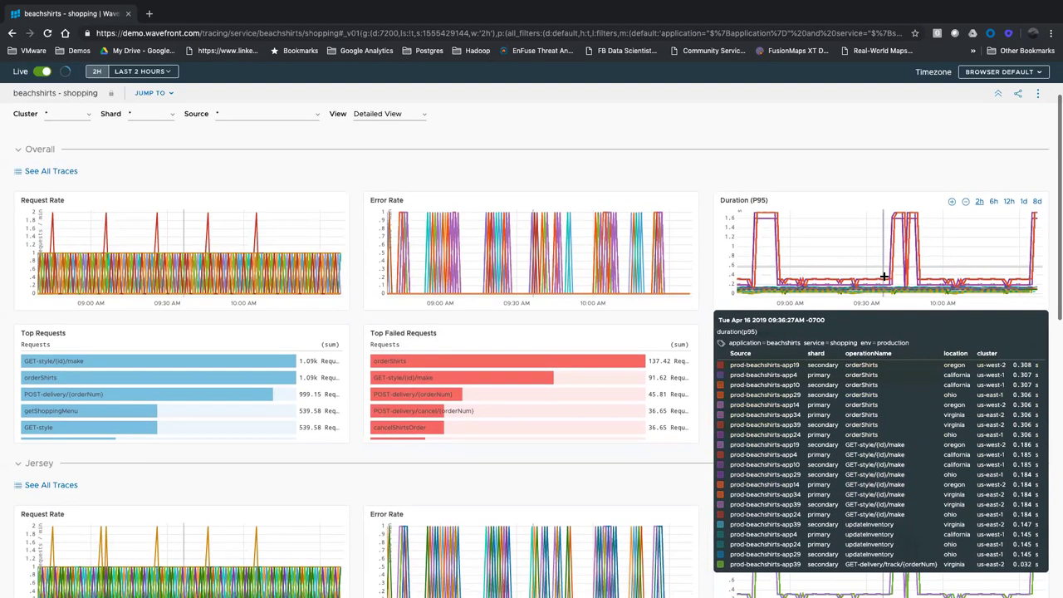
left_click_drag(885, 275, 928, 275)
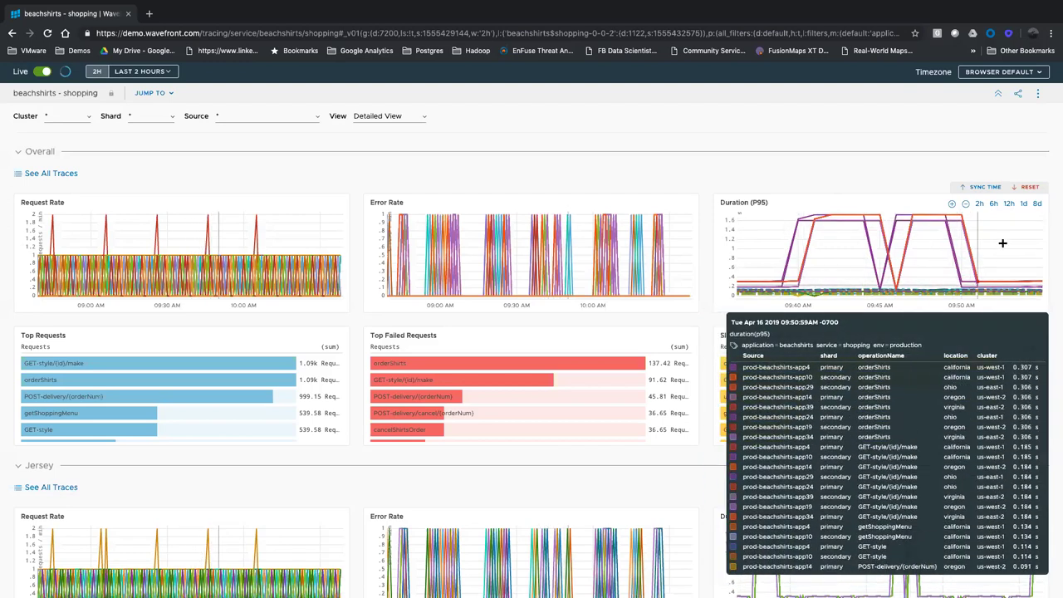
left_click(985, 188)
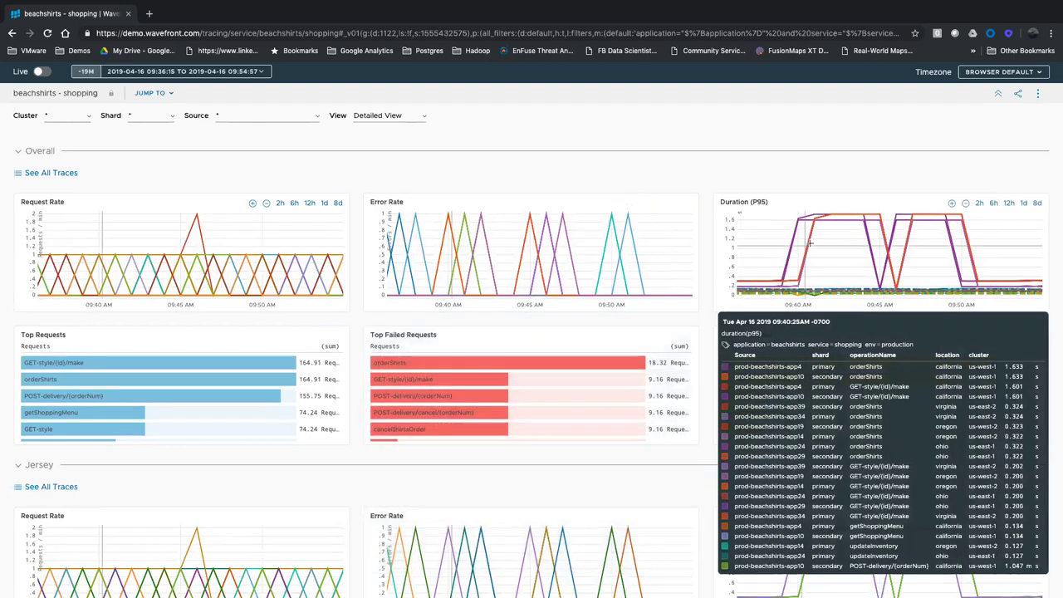
- Examine the Overall slowest requests and the Jersey, Dropwizard and JVM charts for the selected time window
scroll(776, 378, "up", 1)
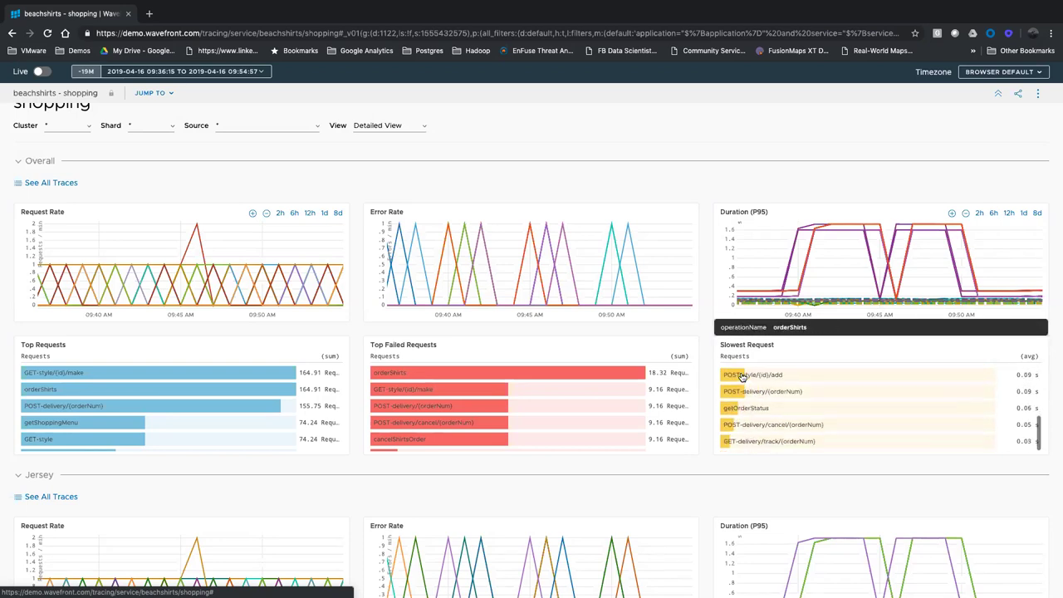
scroll(721, 441, "down", 2)
scroll(712, 455, "down", 3)
scroll(712, 455, "down", 1)
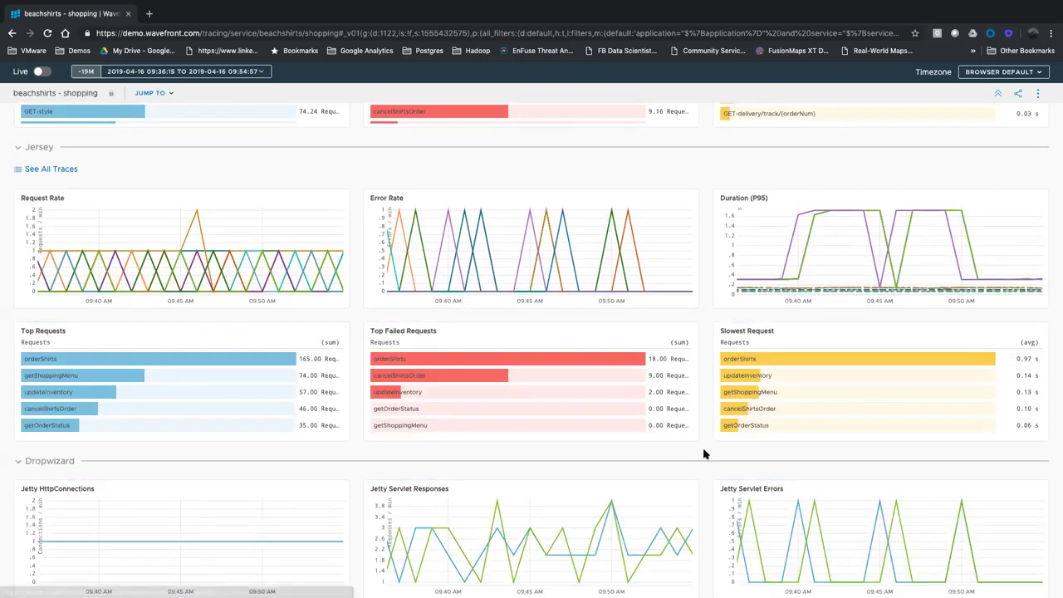
scroll(703, 453, "down", 2)
scroll(704, 453, "down", 3)
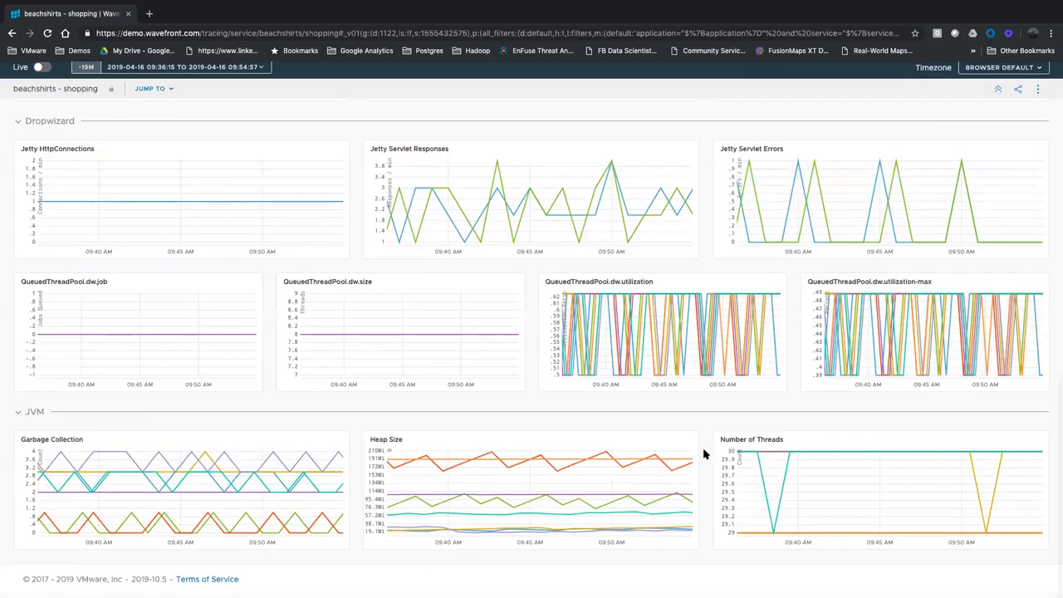
scroll(704, 453, "up", 3)
scroll(703, 453, "up", 2)
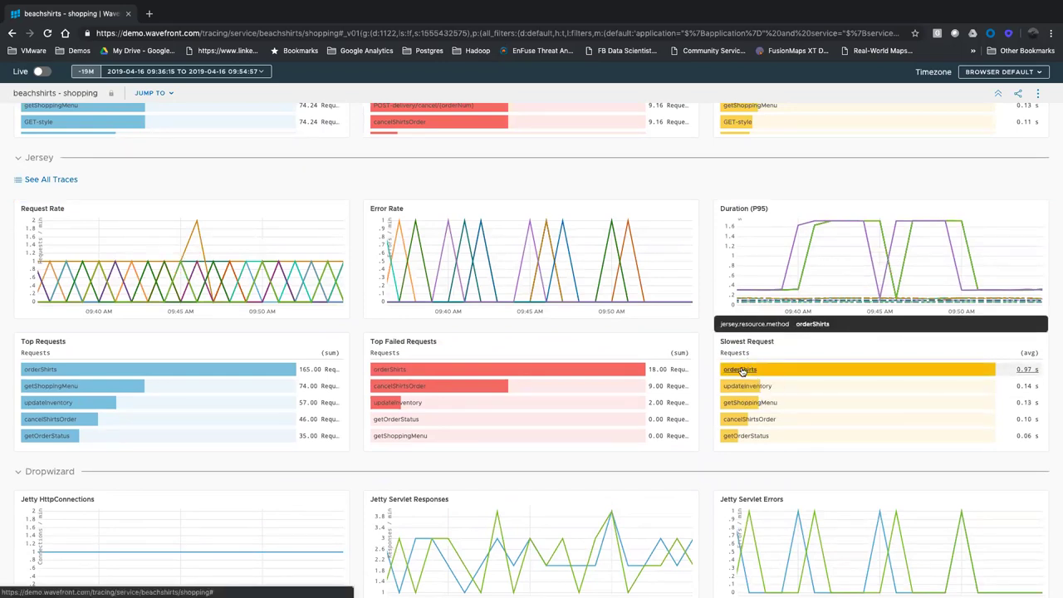
- Open the orderShirts traces from Jersey's Slowest Request chart and check the Operation filter's application and service hierarchy
left_click(741, 370)
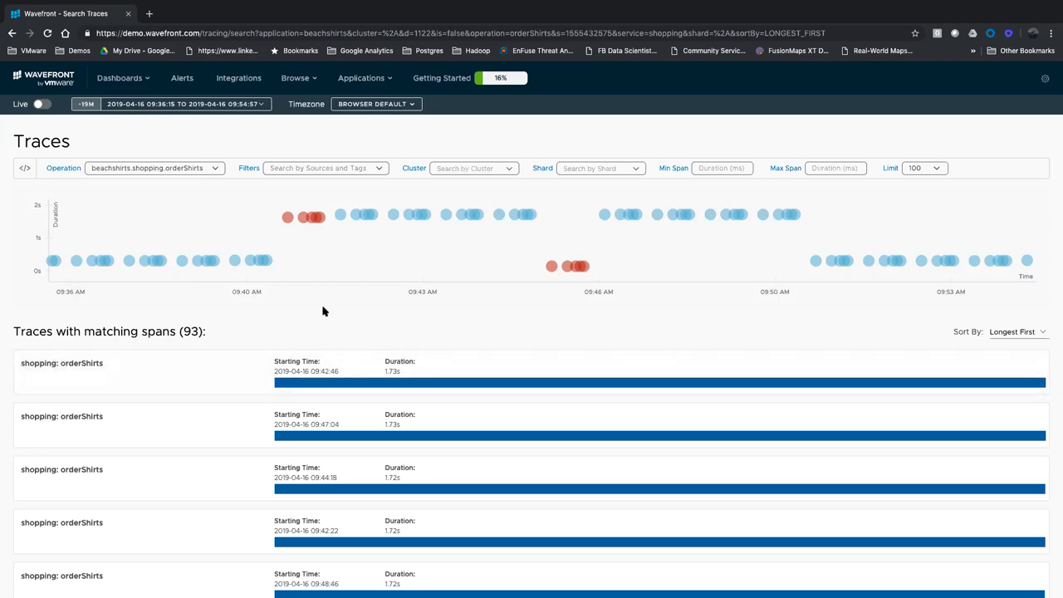
left_click(213, 169)
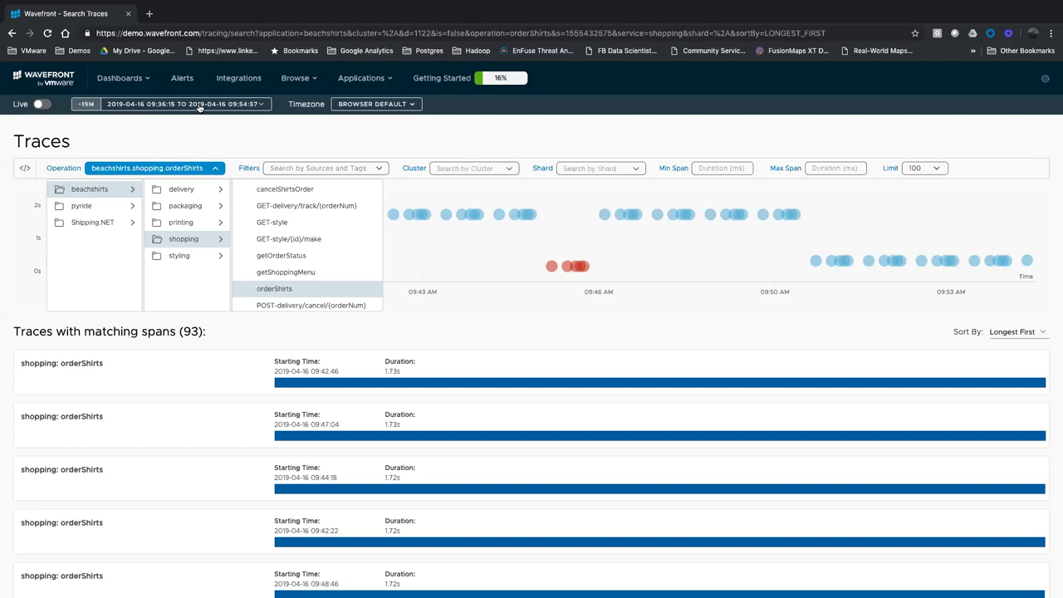
left_click(449, 333)
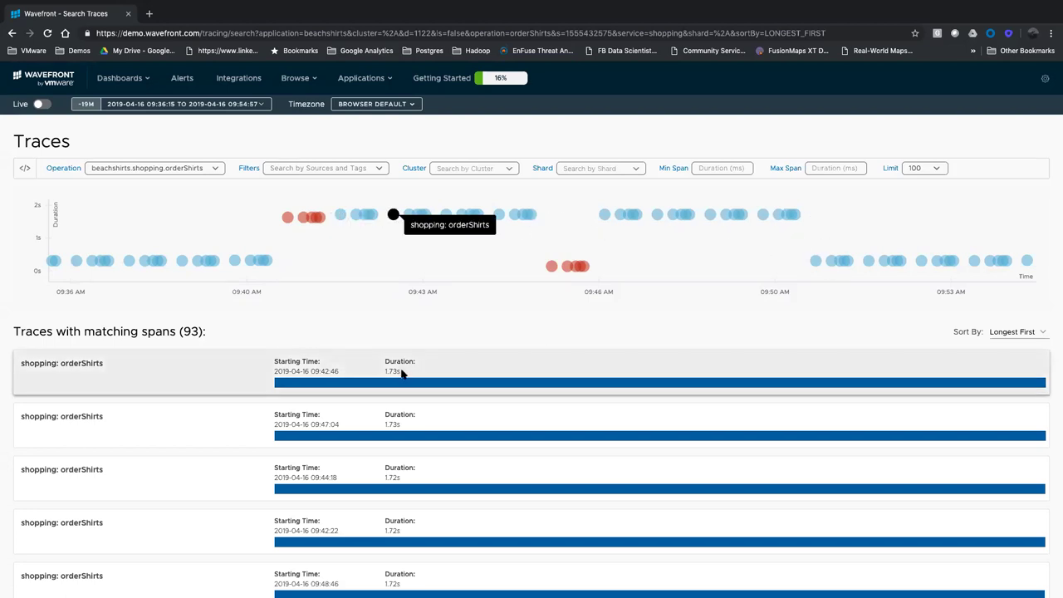
- Open the orderShirts trace that started at 09:50:22 on 2019-04-16
mouse_move(477, 378)
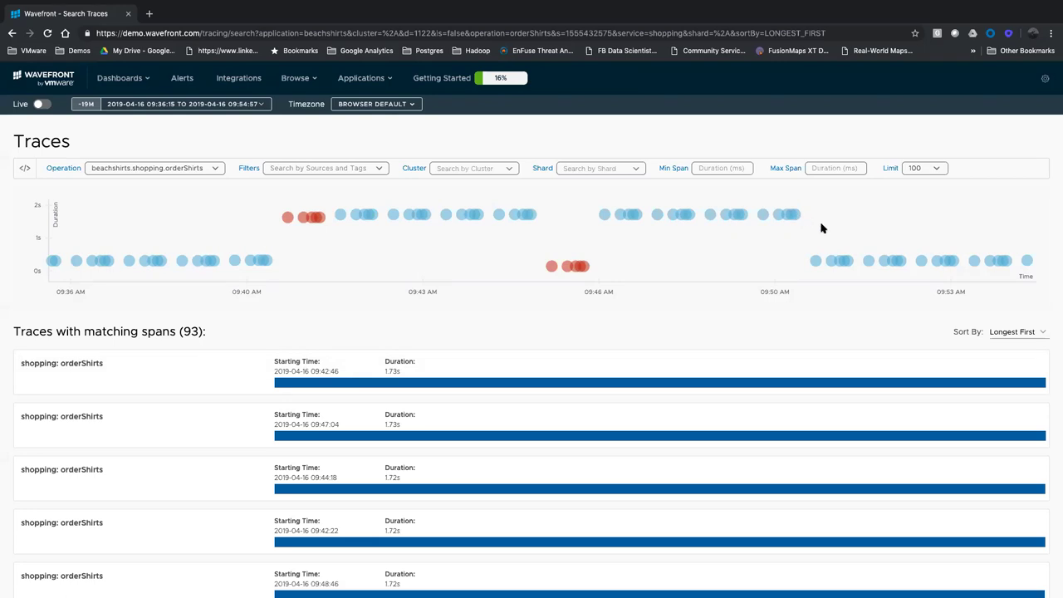
scroll(799, 217, "down", 5)
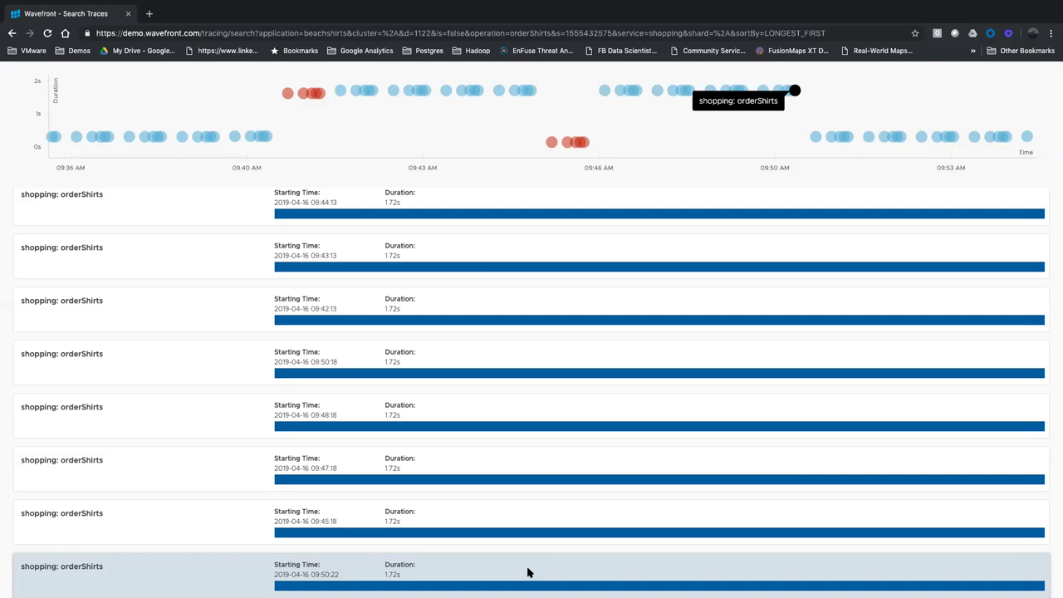
left_click(527, 571)
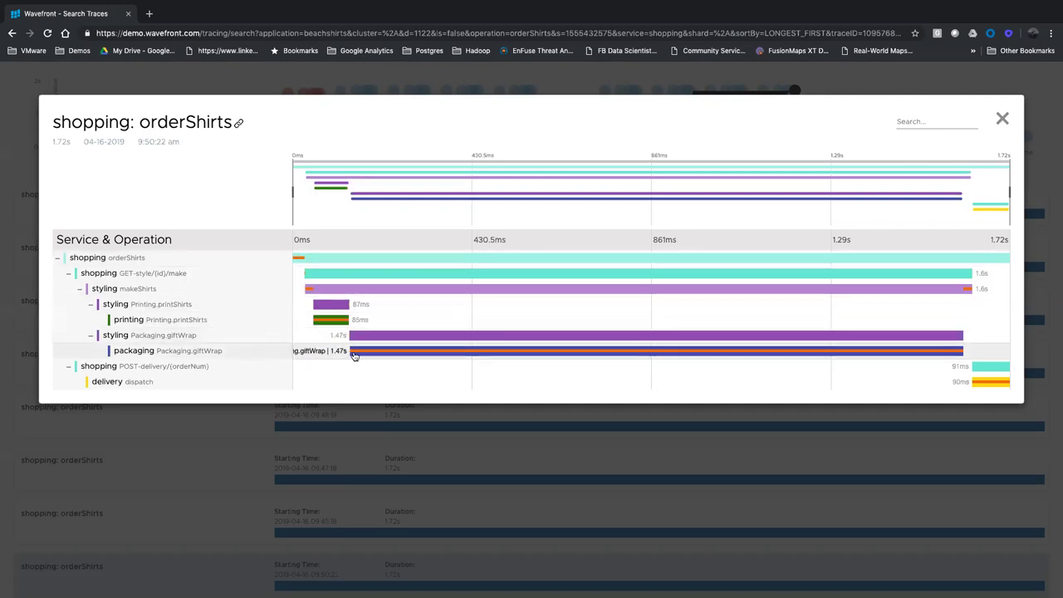
- Expand the packaging Packaging.giftWrap span's application tags, tags and process details, and open its linked packaging dashboard
left_click(163, 353)
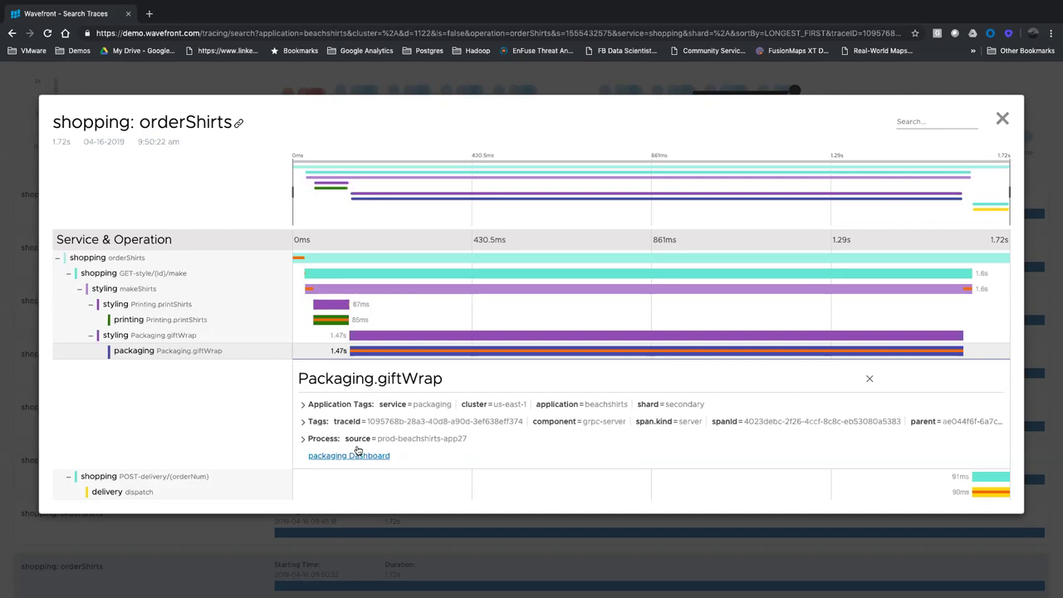
left_click(357, 450)
scroll(382, 415, "down", 3)
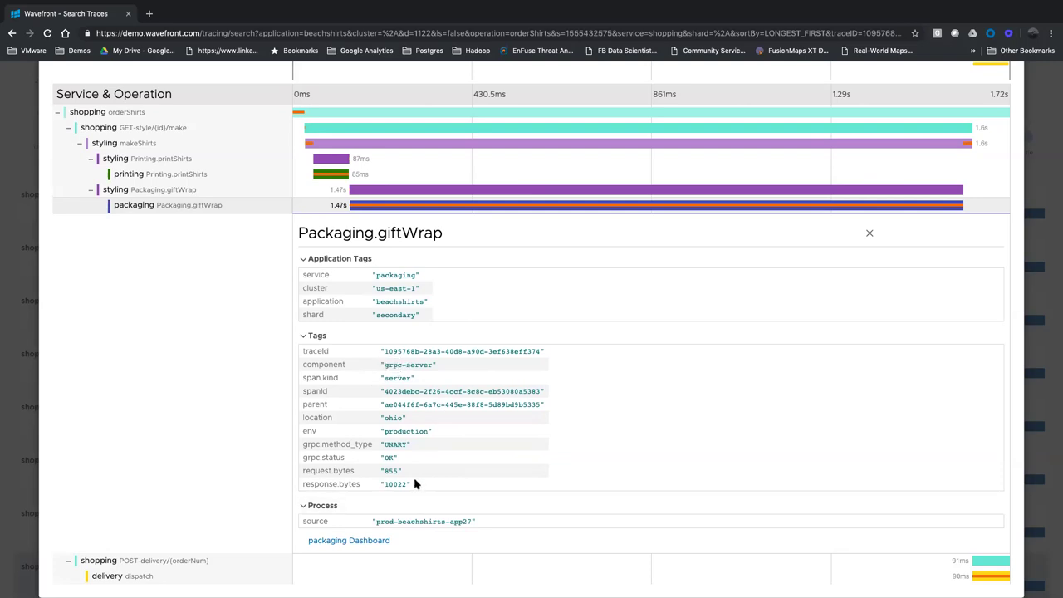
scroll(416, 484, "up", 1)
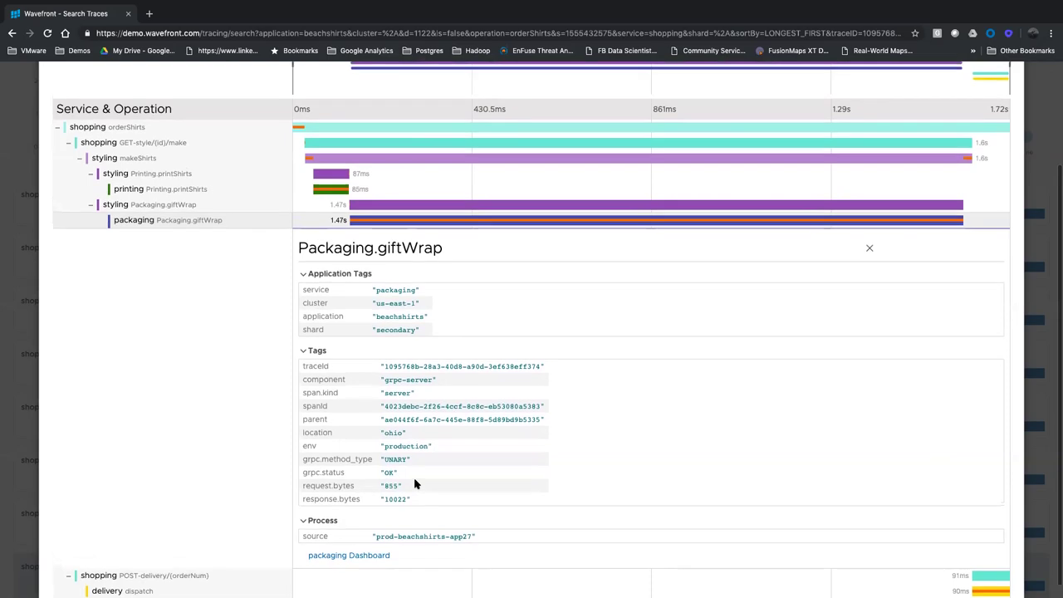
left_click(373, 556)
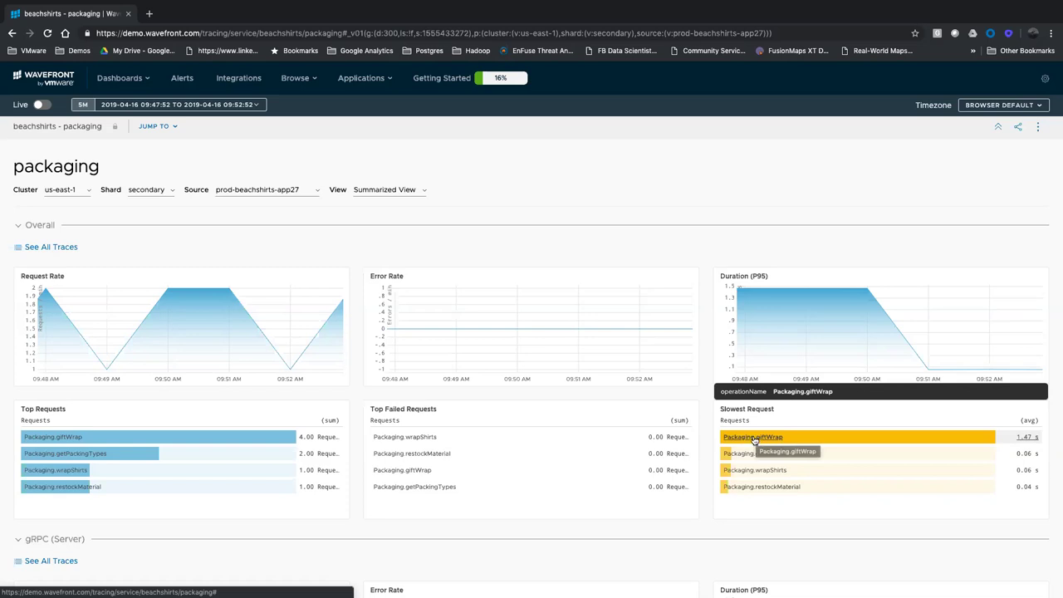
- Review the packaging dashboard's gRPC (Server) charts and open the Packaging.giftWrap traces from Largest Response
scroll(708, 484, "down", 2)
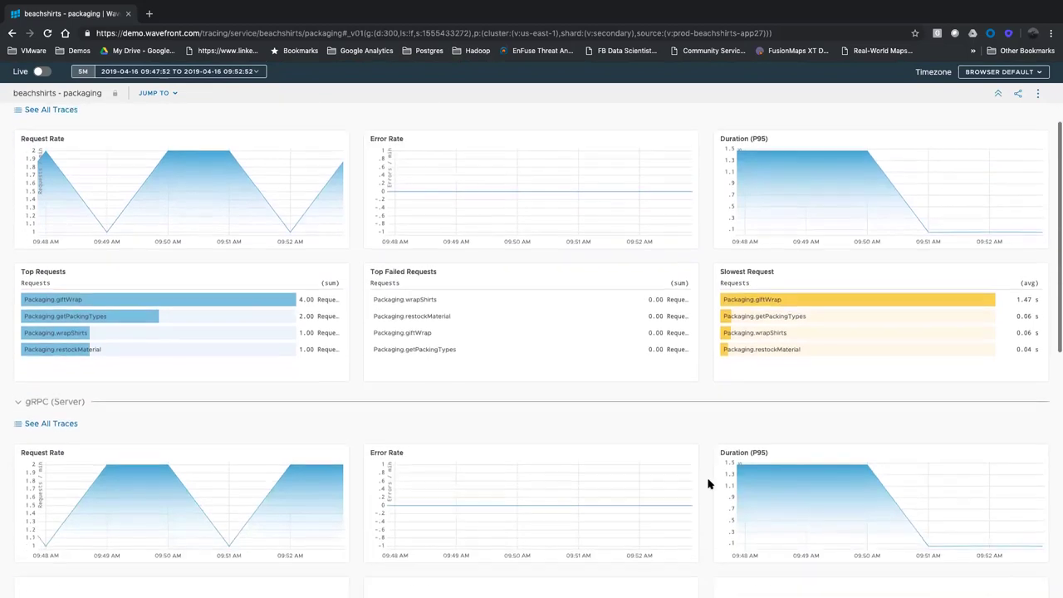
scroll(708, 484, "down", 1)
scroll(709, 484, "up", 1)
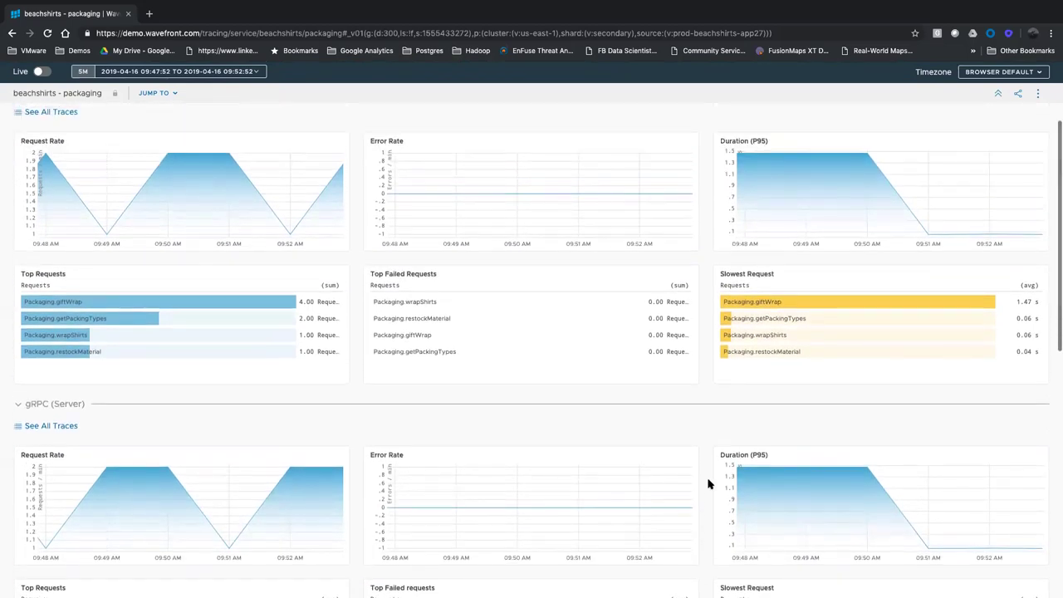
scroll(708, 484, "down", 2)
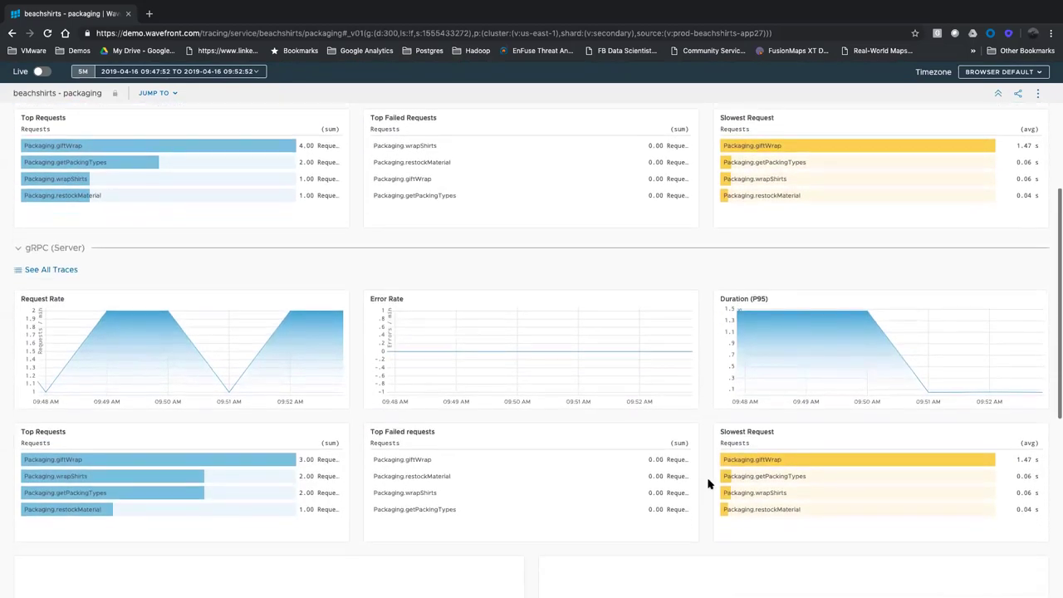
scroll(708, 484, "down", 2)
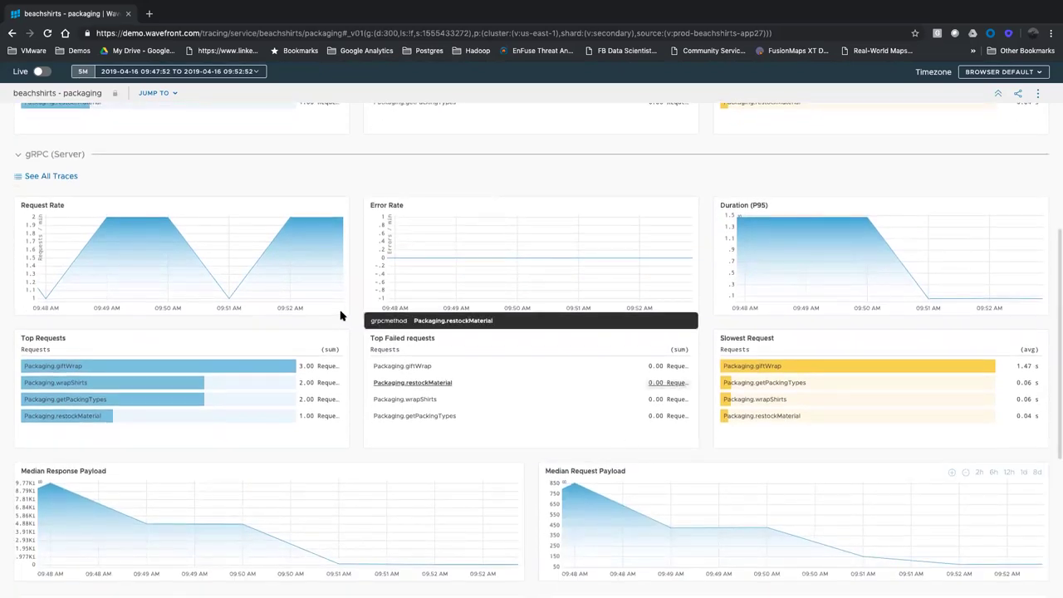
scroll(661, 424, "down", 2)
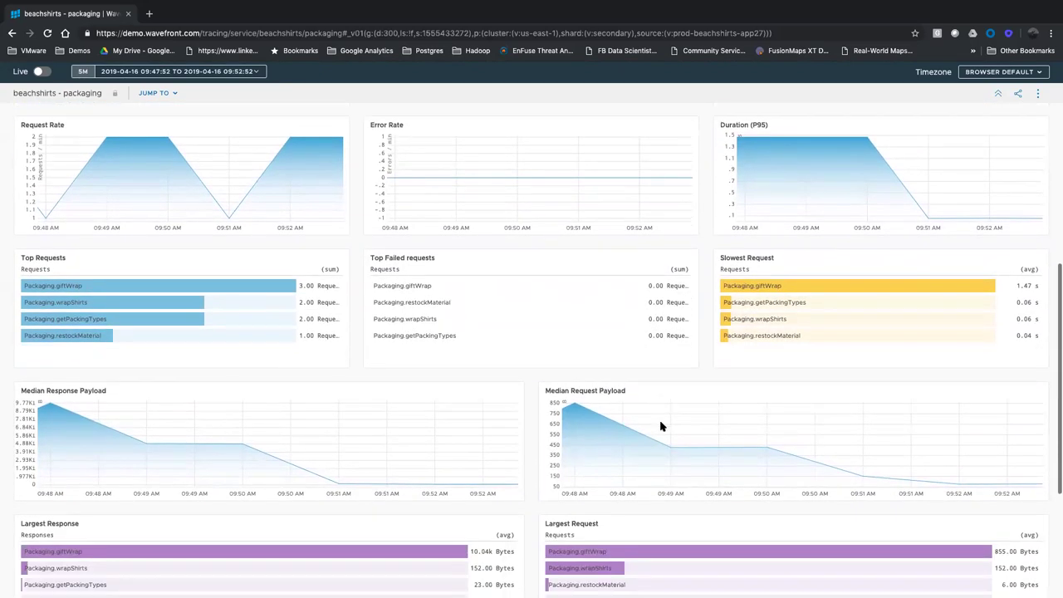
scroll(660, 426, "down", 3)
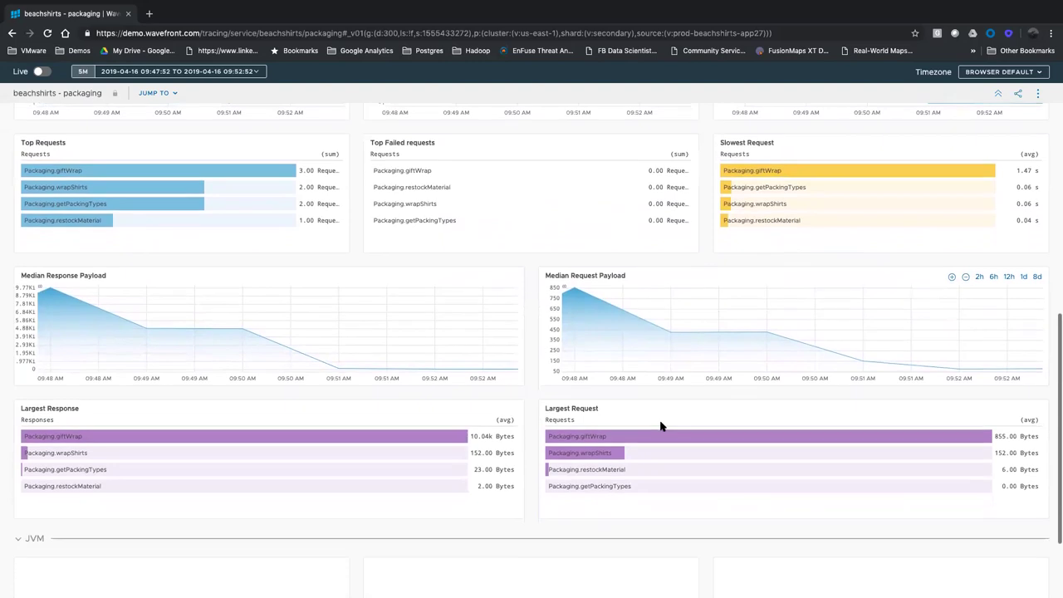
scroll(660, 426, "down", 1)
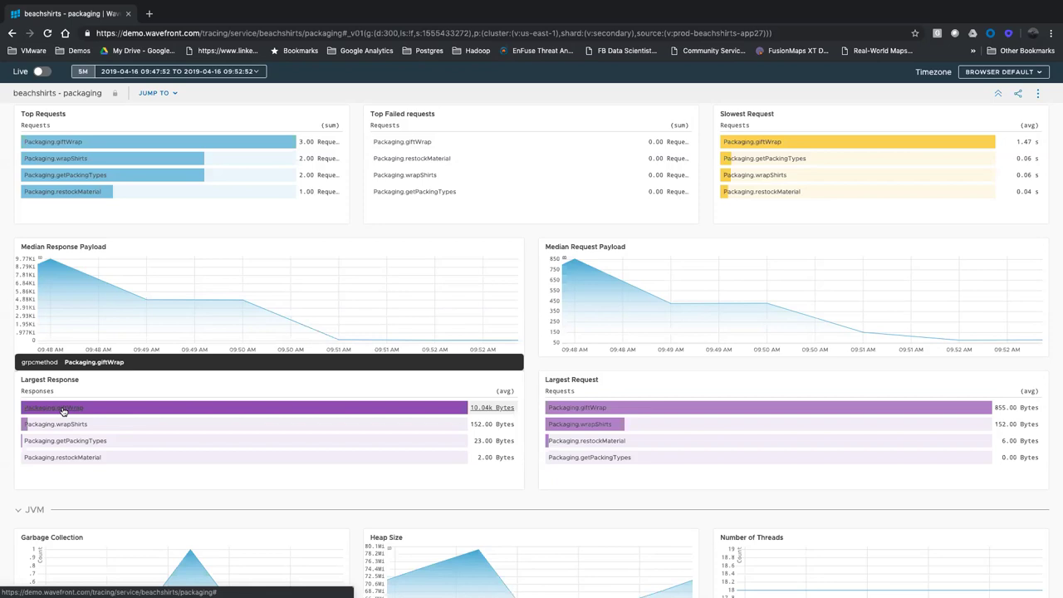
left_click(63, 410)
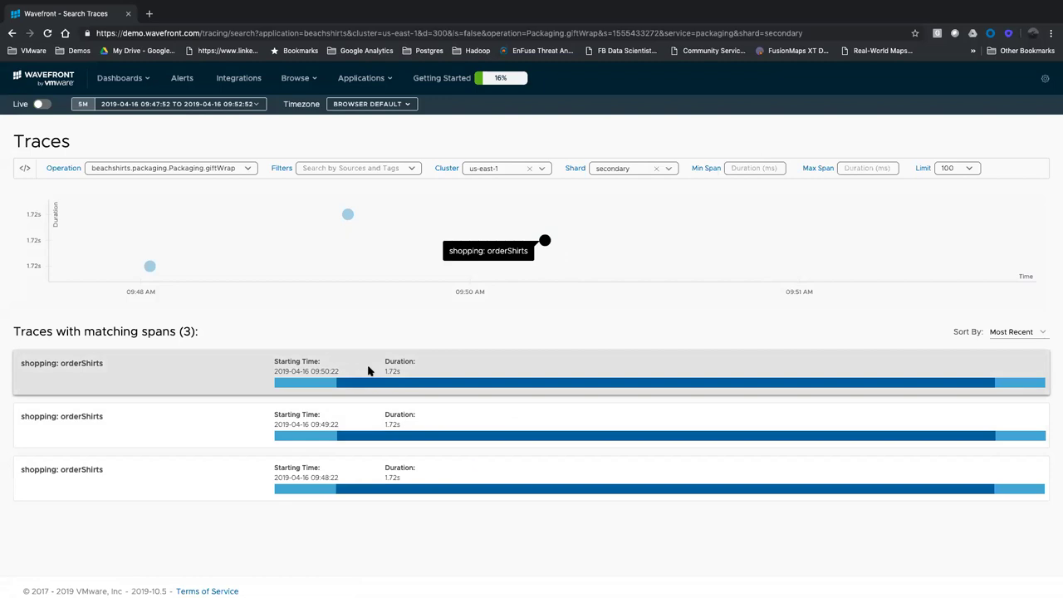
- Return from the Packaging.giftWrap traces to the beachshirts packaging service dashboard
left_click(10, 32)
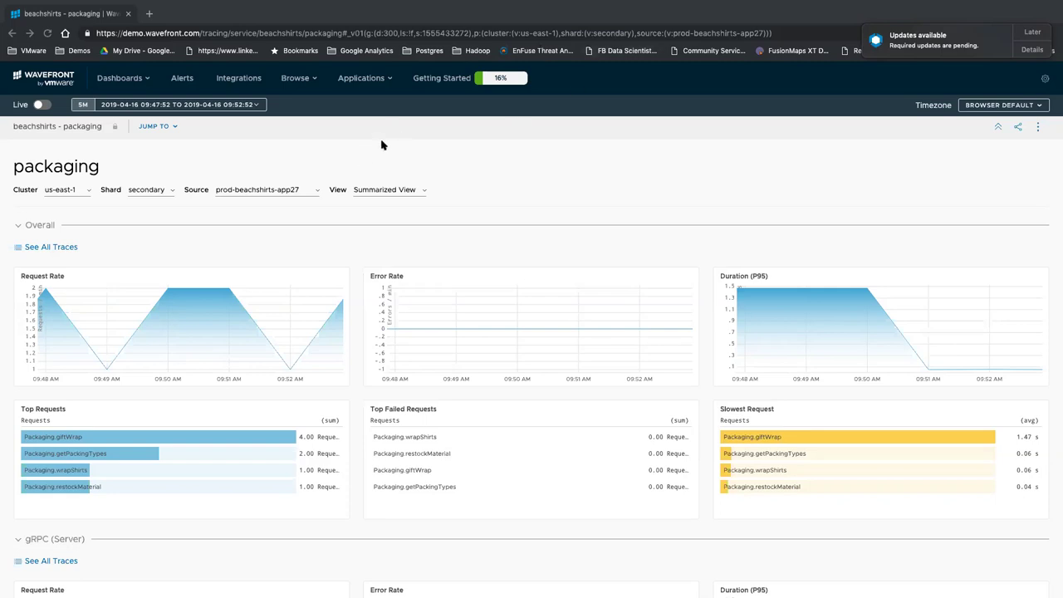
- Go to wavefront.com and open the free 30-day trial sign-up form, leaving its fields empty
mouse_move(311, 6)
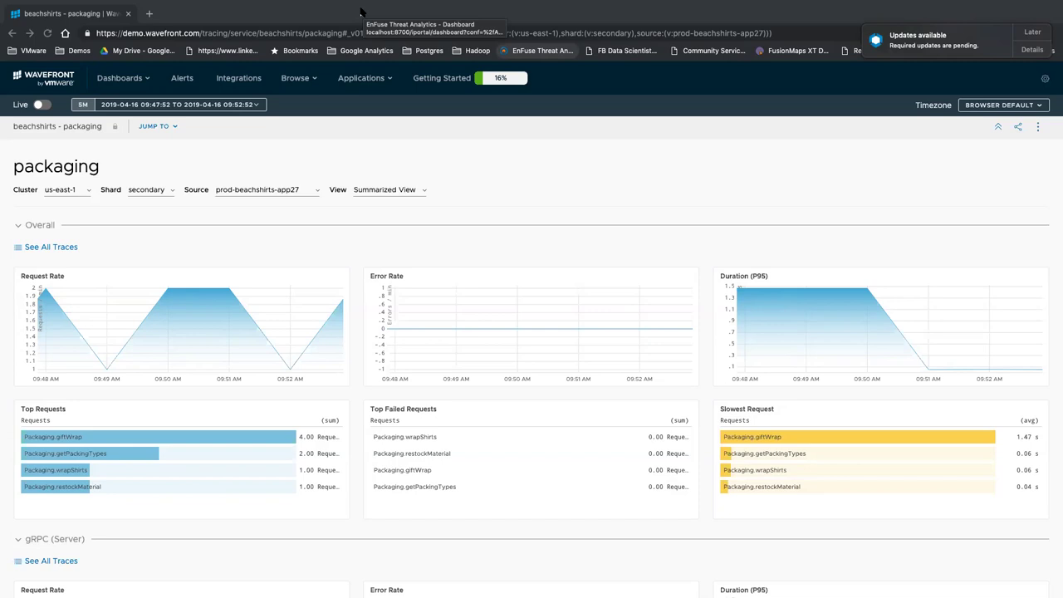
left_click(158, 32)
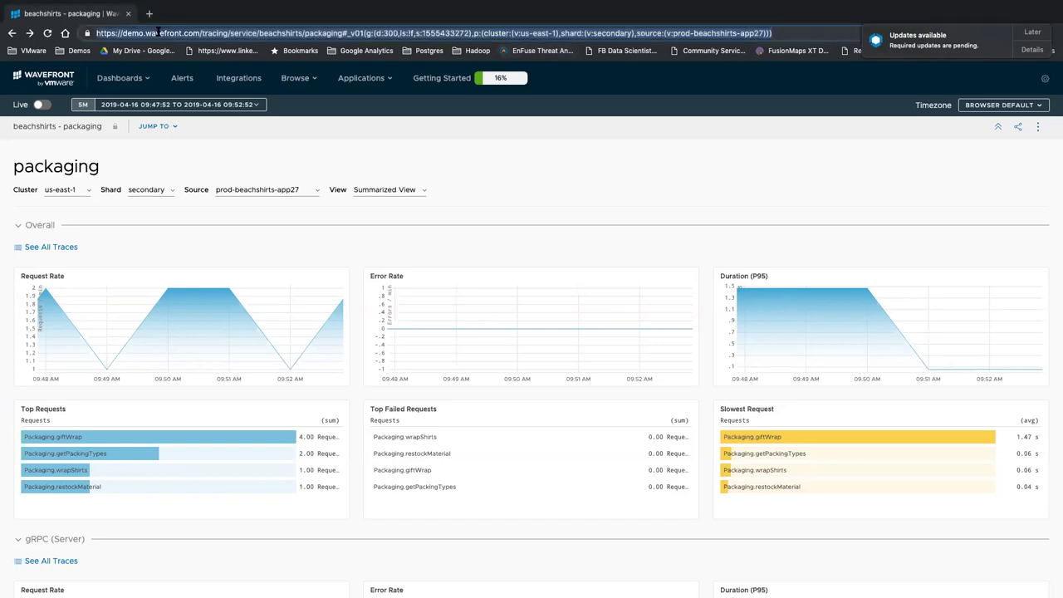
type("w")
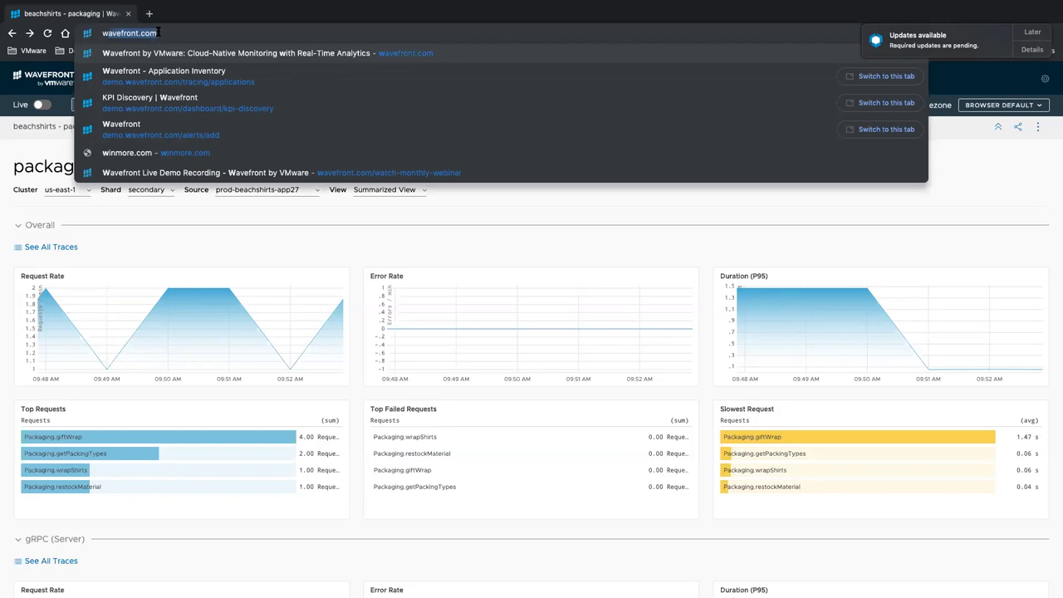
key("Return")
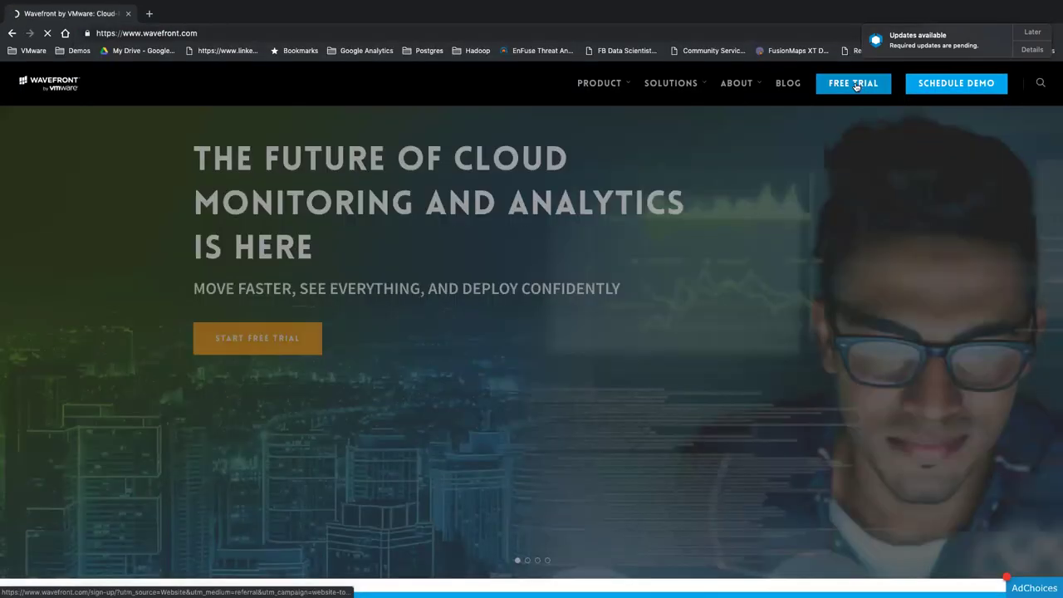
left_click(856, 86)
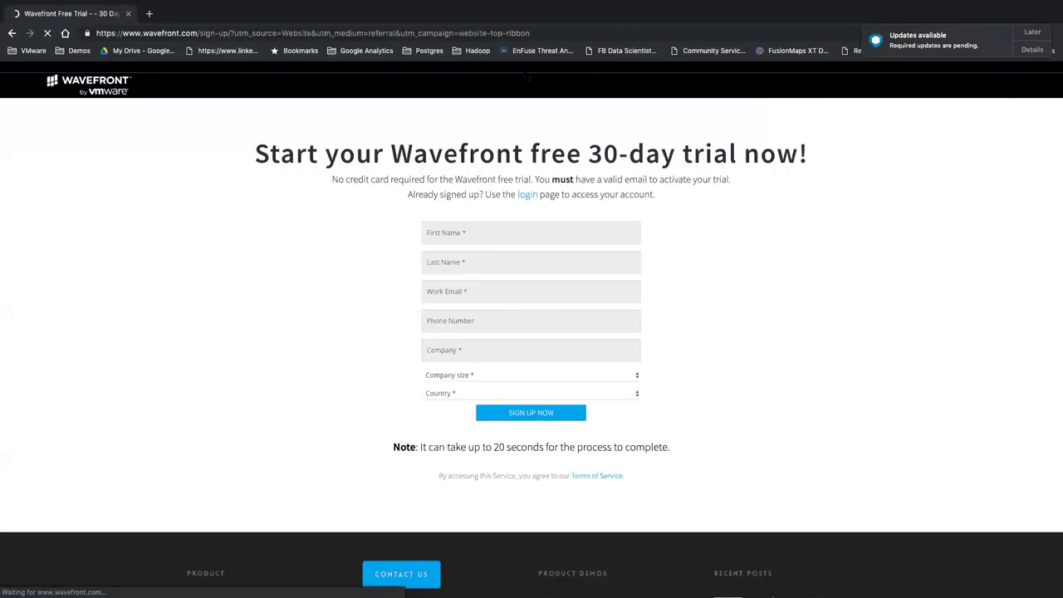
left_click(526, 233)
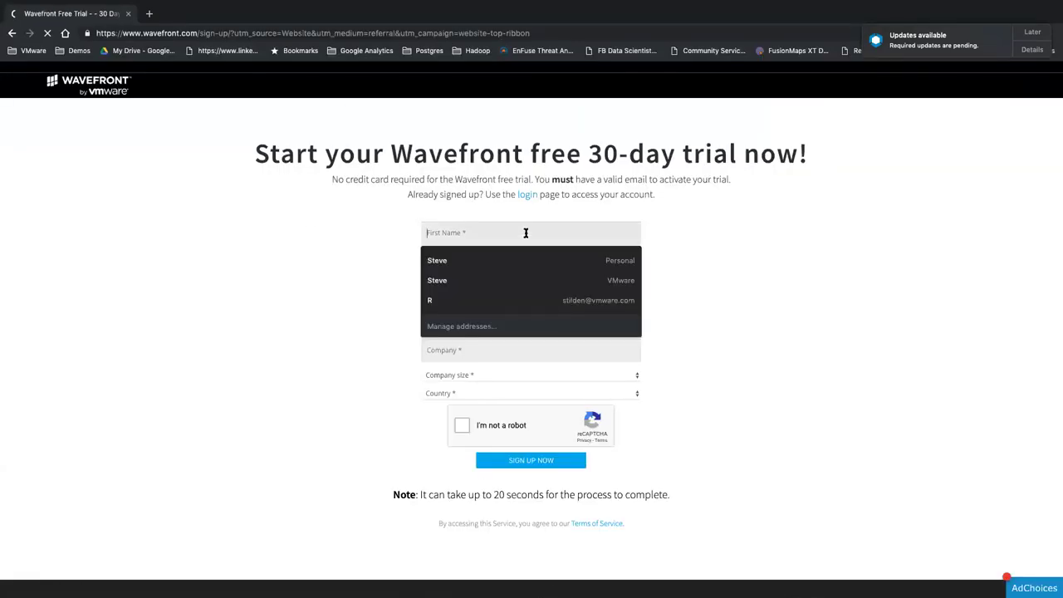
left_click(394, 243)
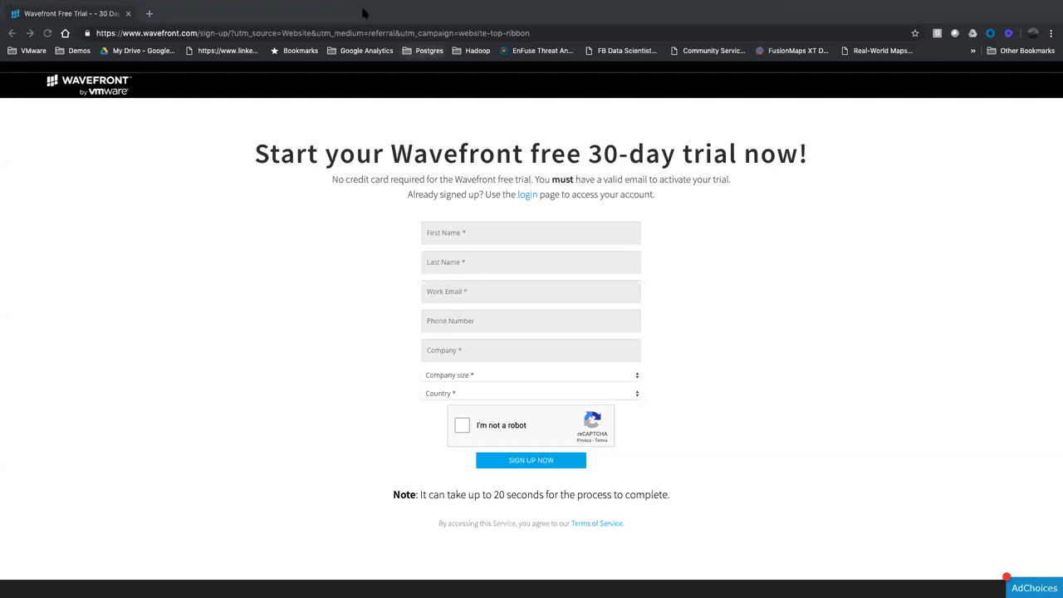
mouse_move(459, 14)
mouse_move(373, 4)
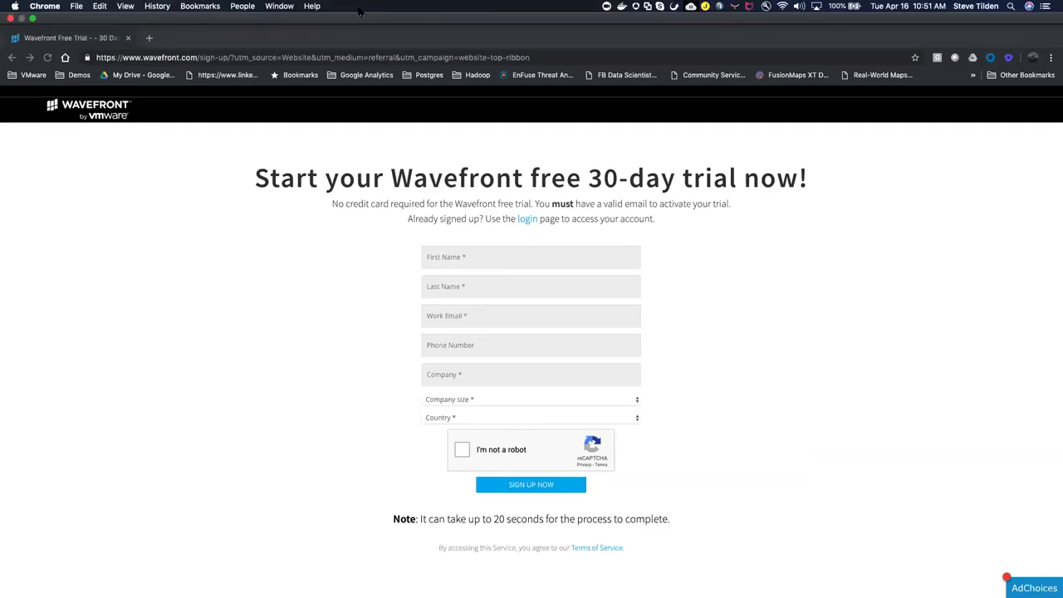